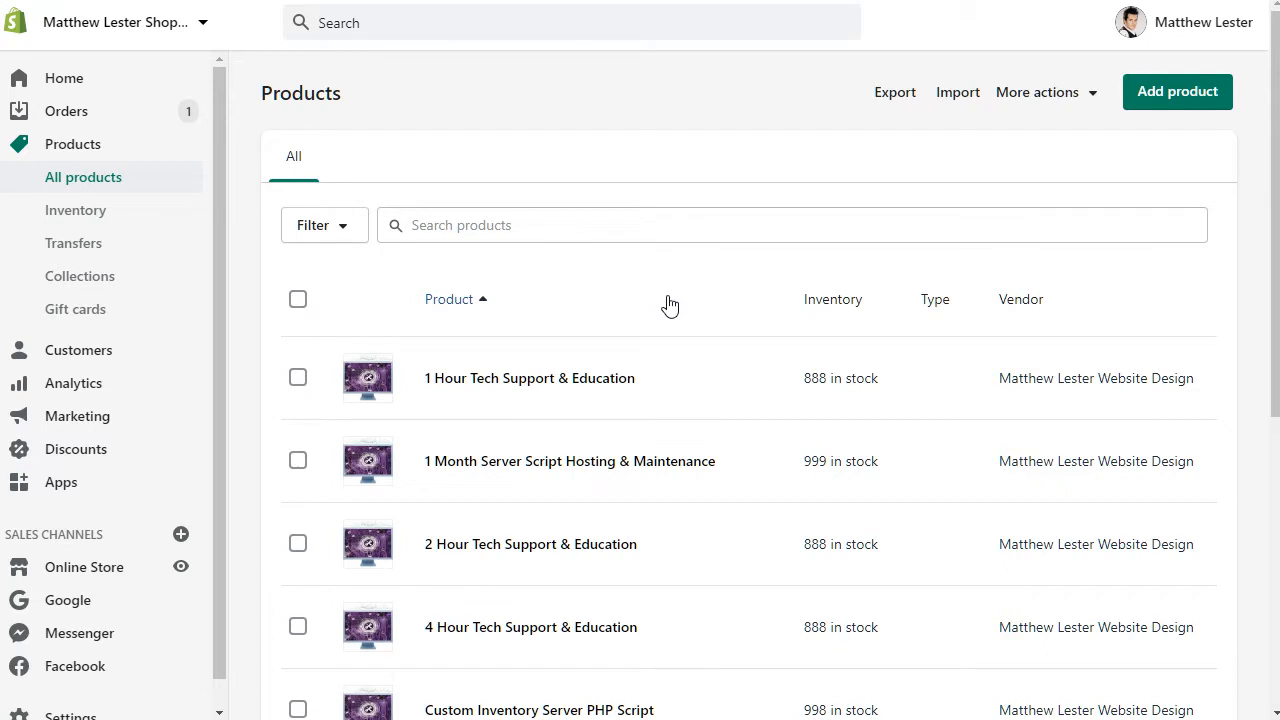
Step: Start adding a new product from the products list and look over the sections of the blank form
click(75, 150)
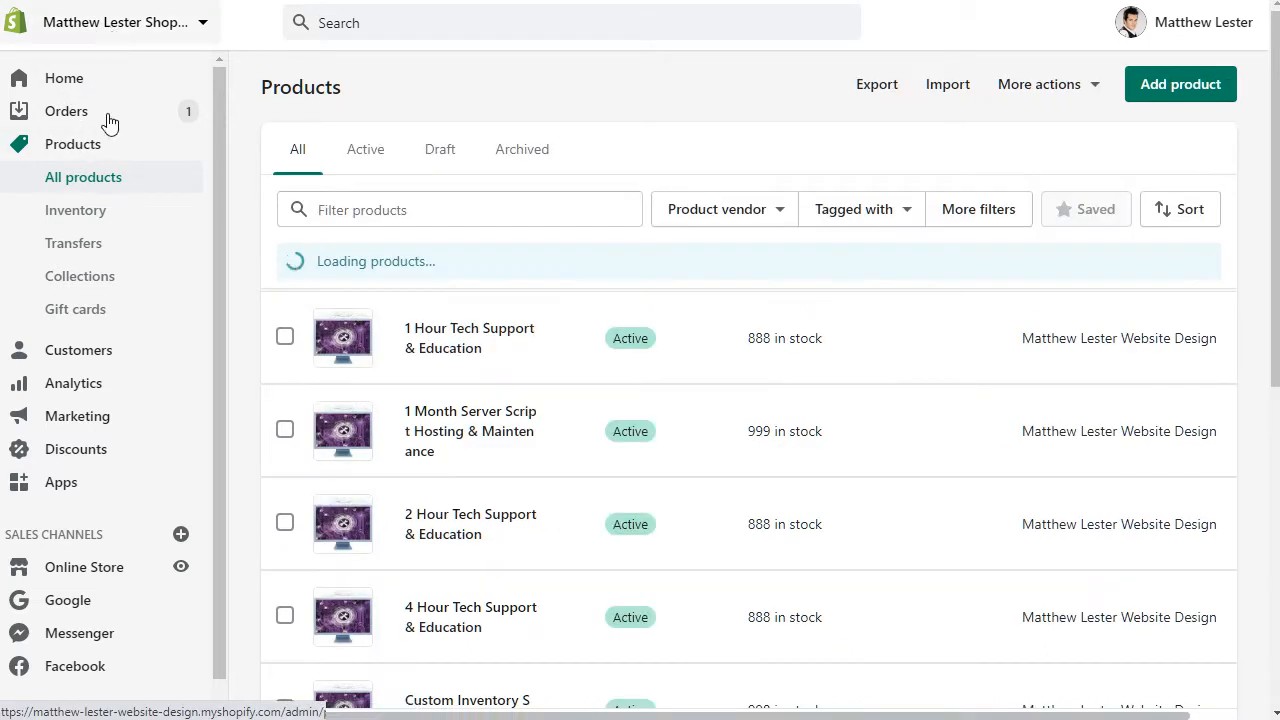
click(1136, 108)
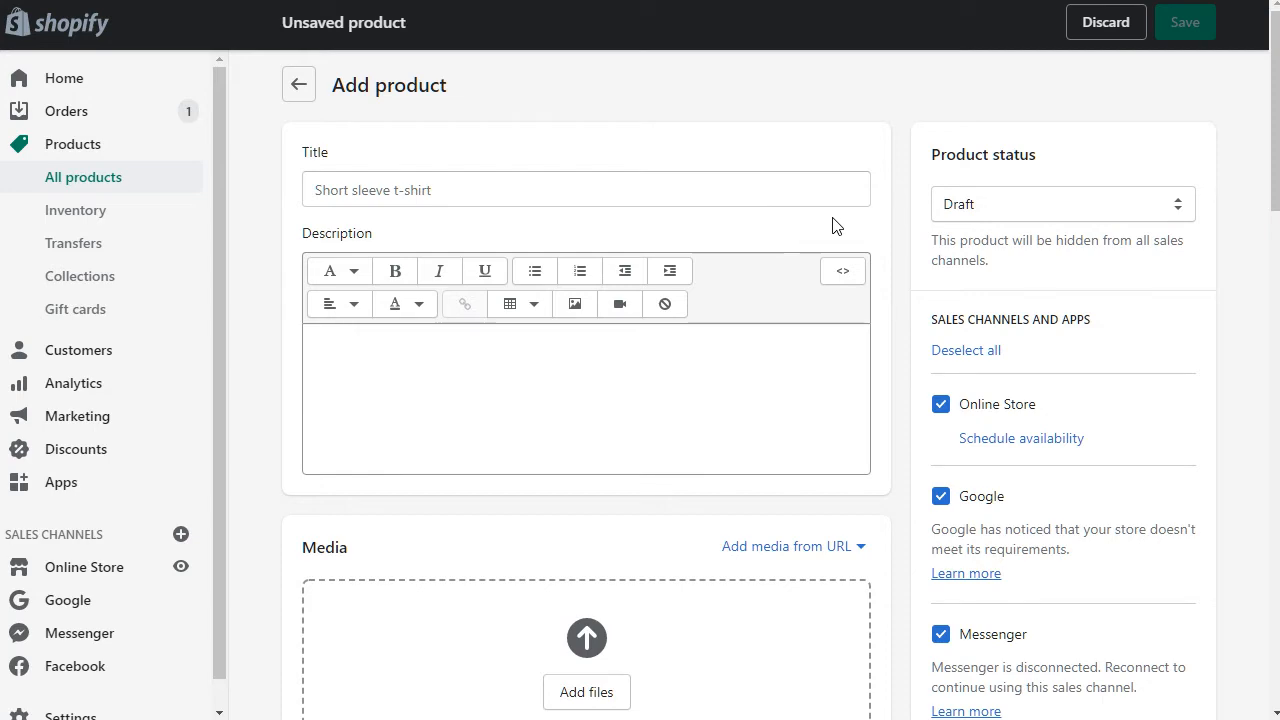
scroll(893, 278, down, 10)
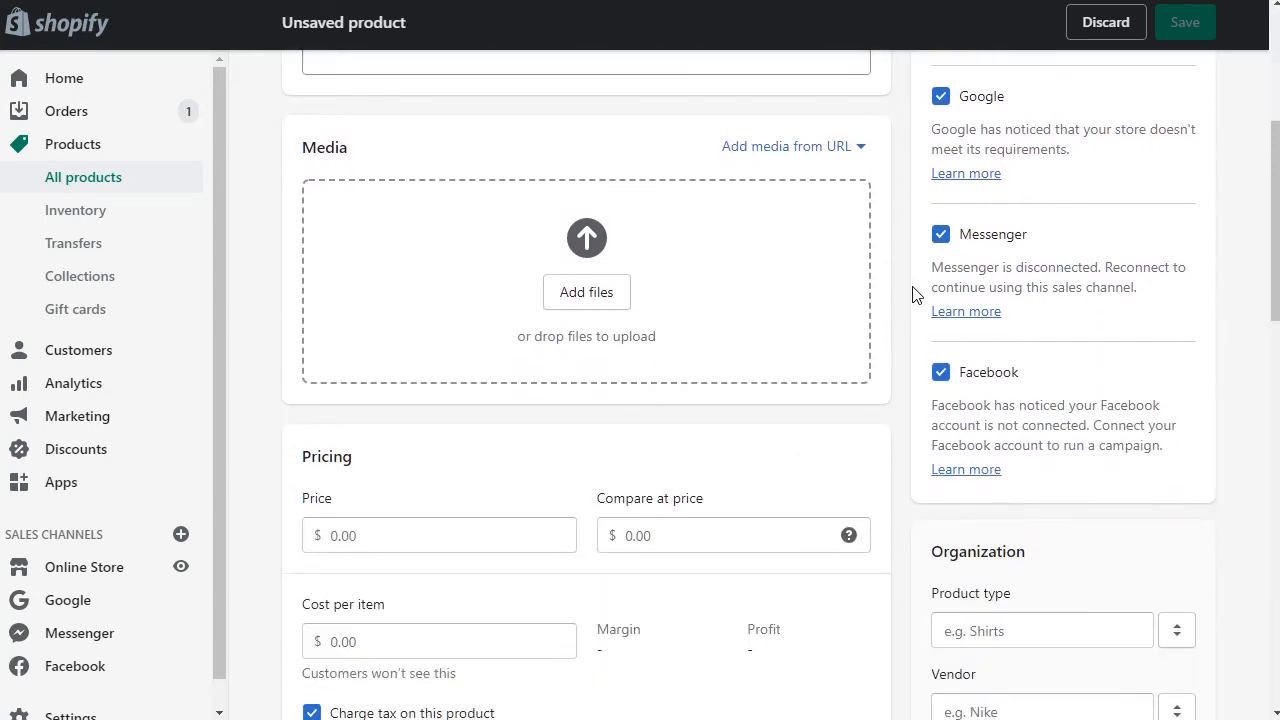
scroll(912, 300, down, 4)
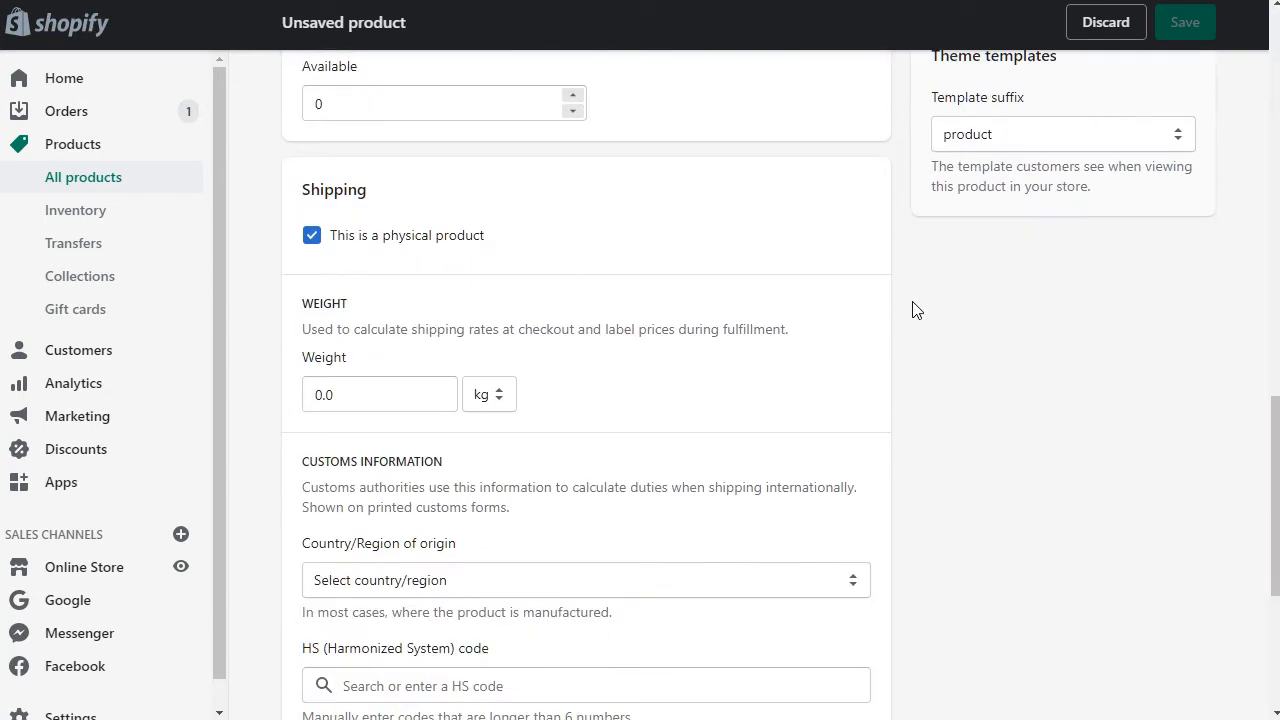
scroll(912, 305, down, 2)
scroll(912, 310, down, 2)
scroll(912, 310, up, 12)
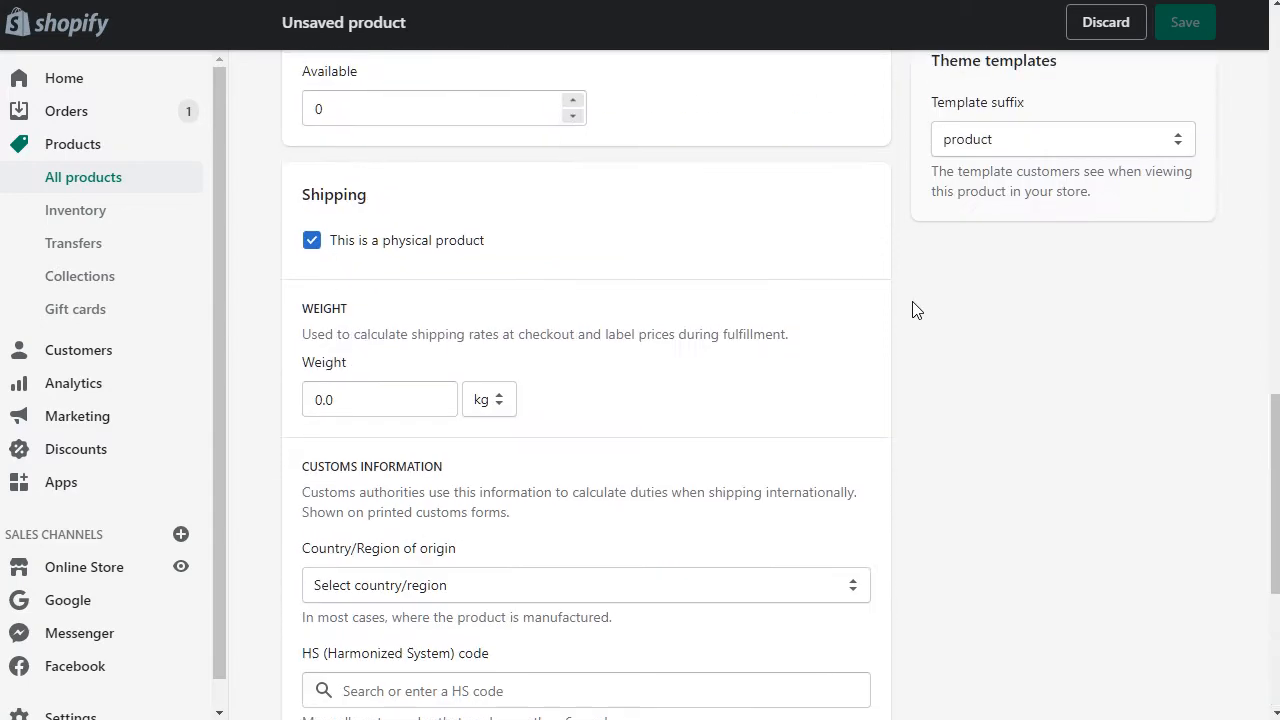
scroll(912, 310, up, 4)
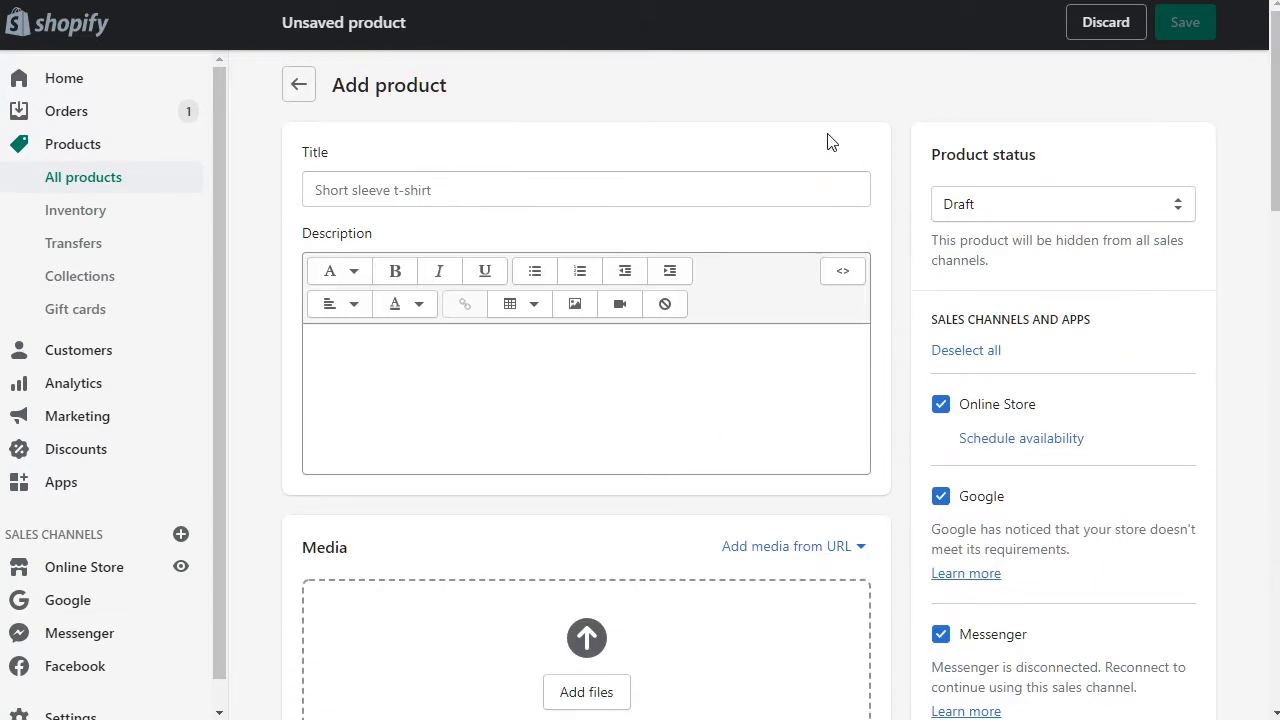
Step: Title the product "Wrought Iron 16 Inch Green Shamrock Hanging Silhouette"
click(517, 186)
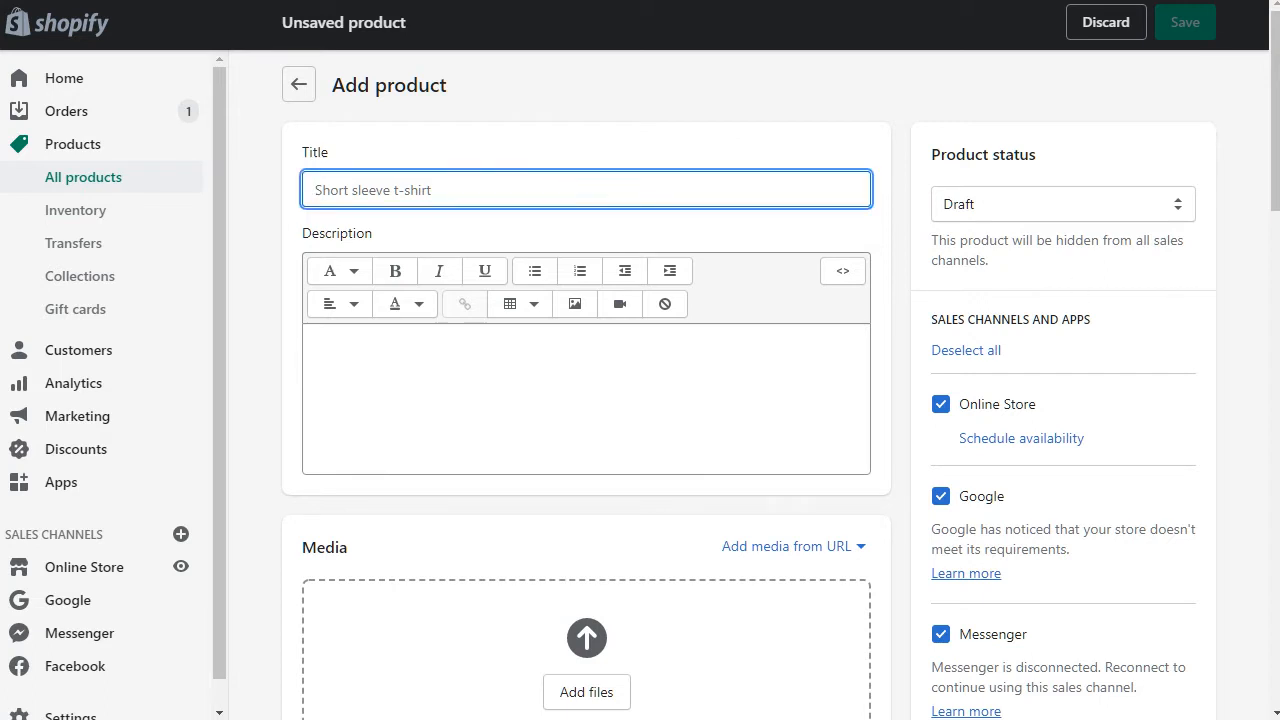
click(459, 191)
text(Wrought Iron 16 Inch Green Shamrock Hanging Silhouette)
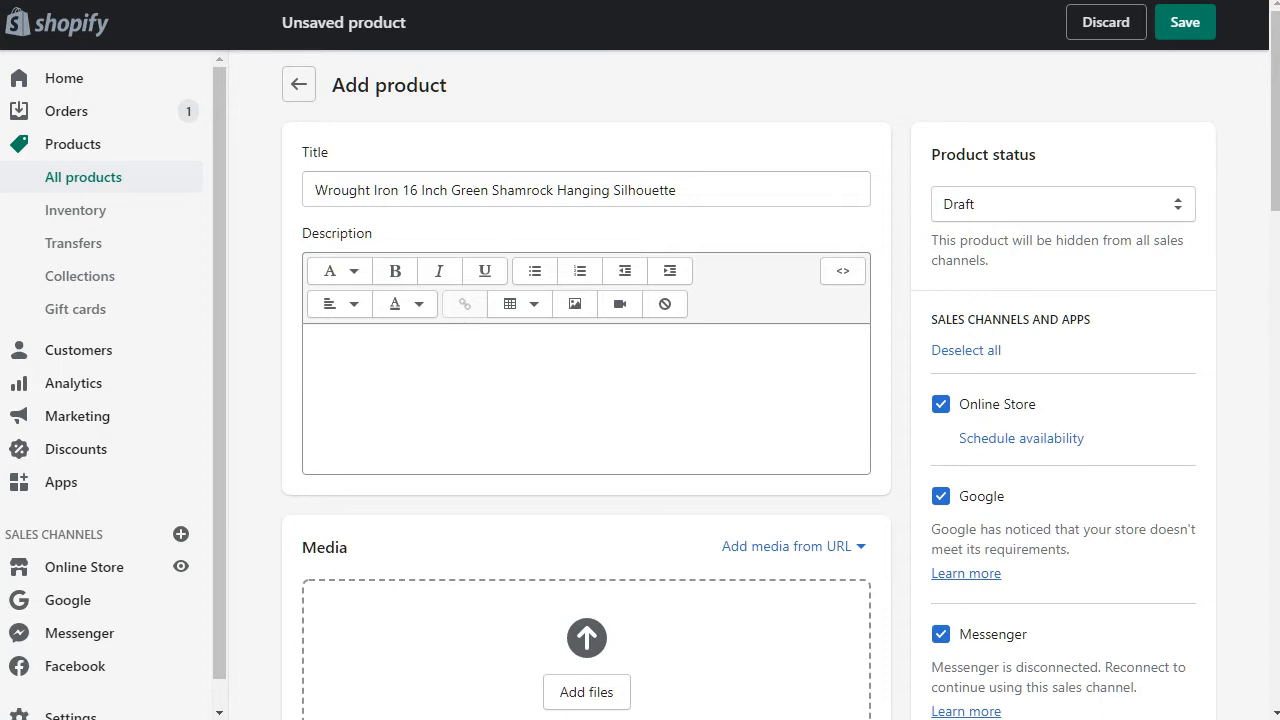
Step: Fill in the description with the wrought iron shamrock text and specifications: height 16.5 In., width 0.05 In., length 12.25 In., weight 26 oz, color green
click(564, 391)
text(Description Wrought Iron Green Shamrock Decoration Hanging Silhouette Product Specifications Item Height: 16.5 In. Item Width: 0.05 In. Item Length: 12.25 In. Product Weight: 26 oz Color: green Packaging: Product is sold Individually (you are purchasing one item) Material: wrought iron containing alloys of .01% to .29% carbon and iron Finish: Hand crafted wrought iron for indoor or outdoor use. (heavy duty metal) in a green finish :: lead free, long lasting & rust resistant Country: MADE in the USA :: Supporting United States craftsman.)
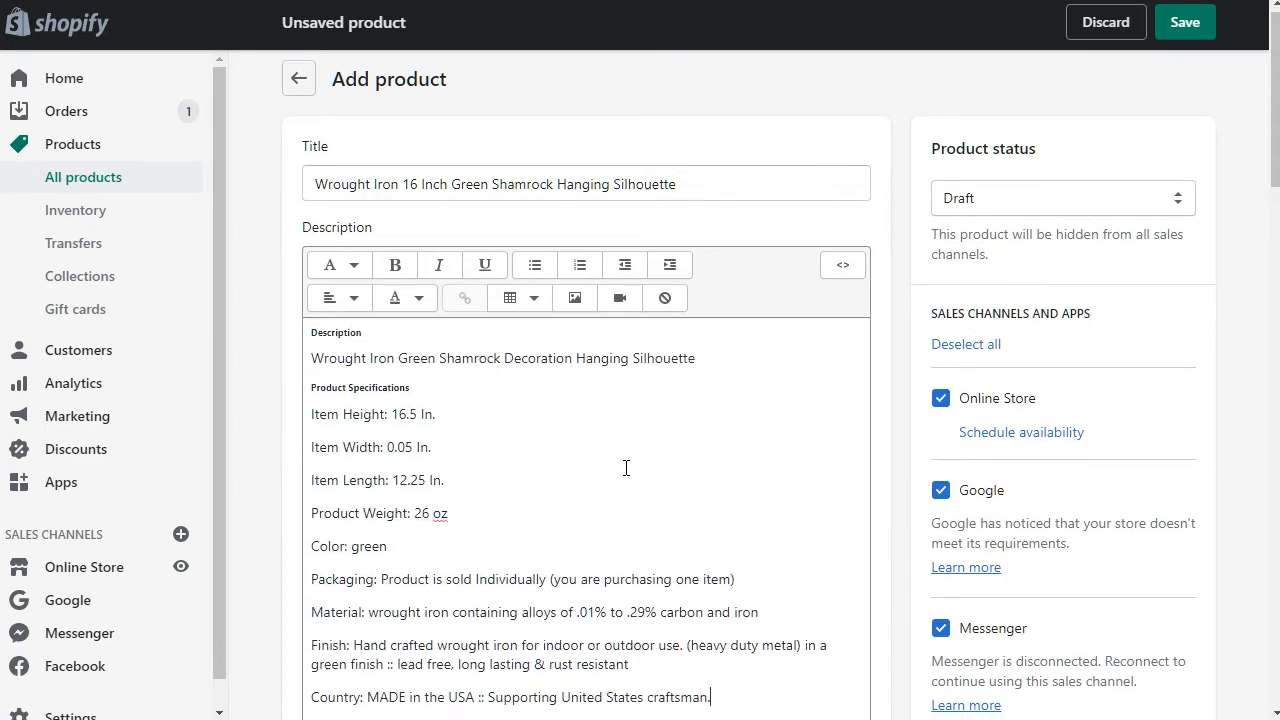
scroll(589, 450, down, 1)
scroll(652, 471, down, 1)
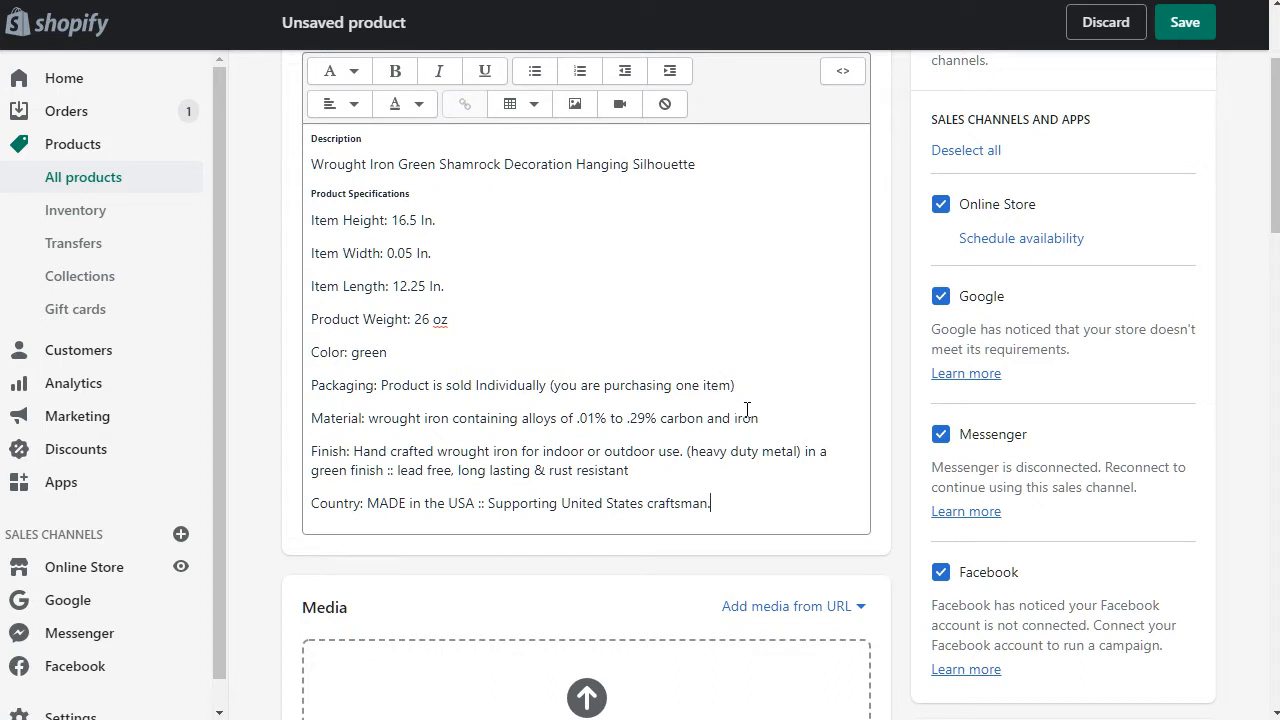
scroll(859, 454, up, 2)
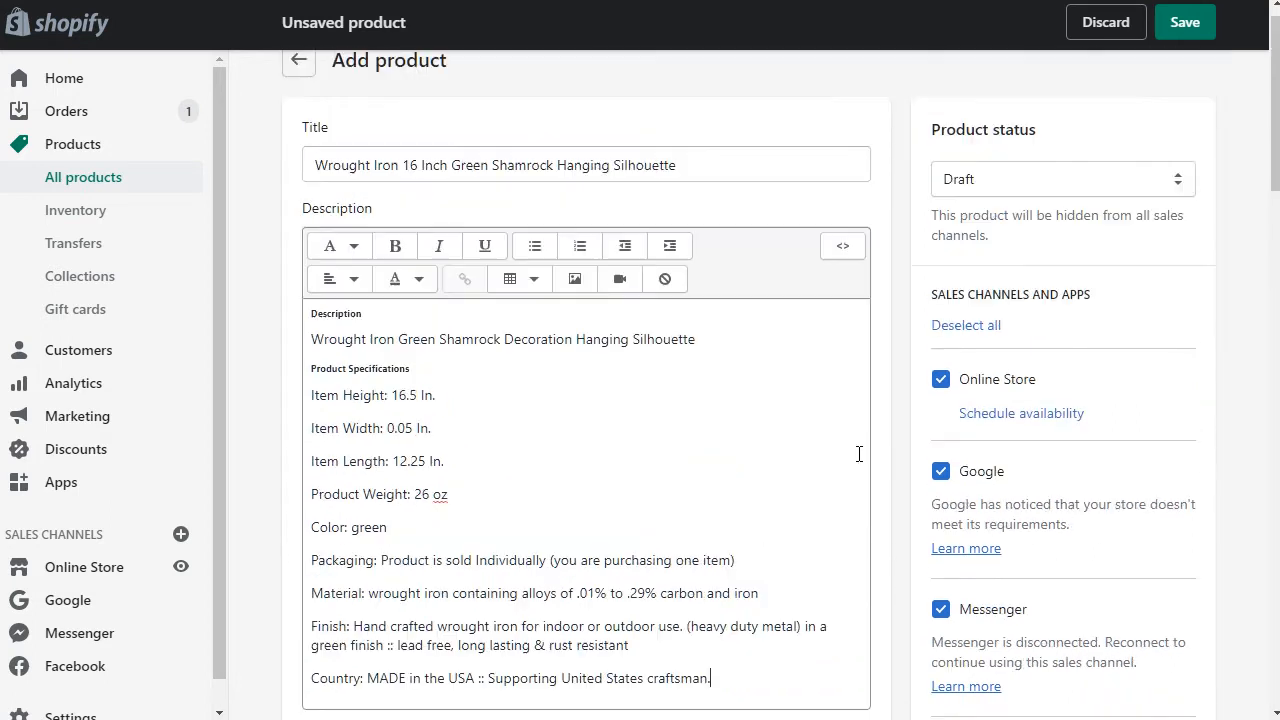
scroll(903, 380, down, 1)
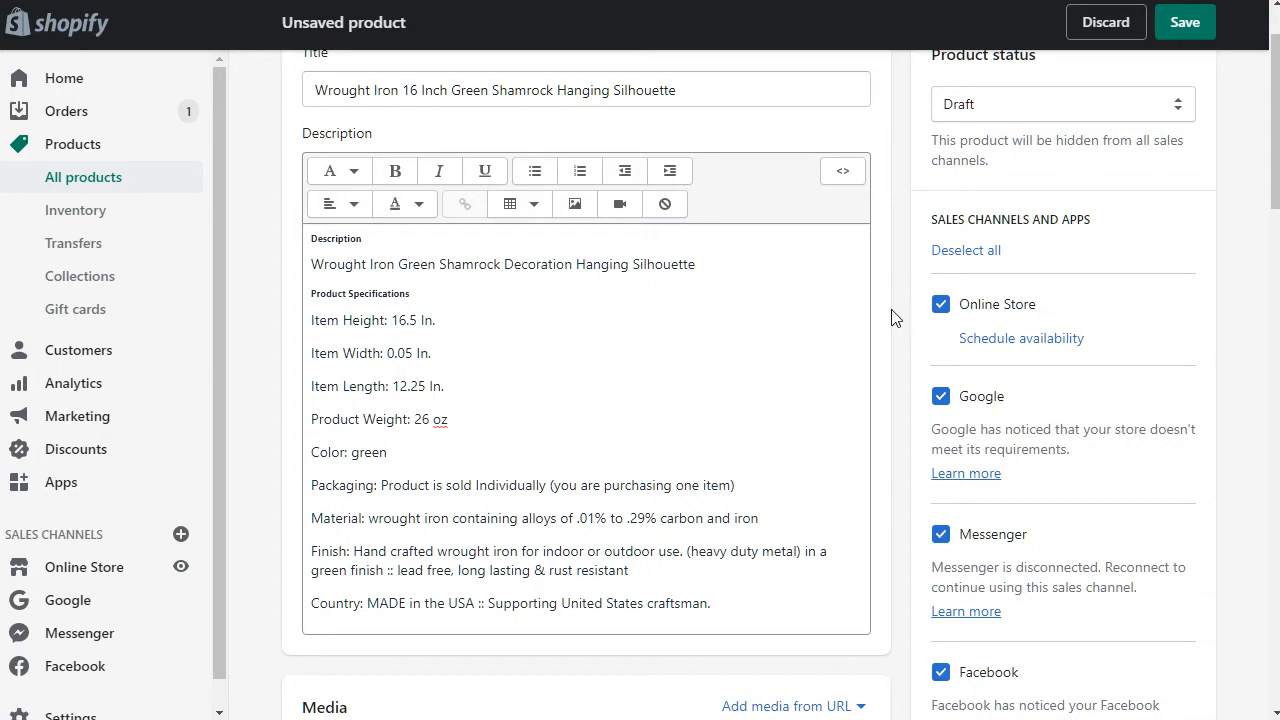
scroll(891, 317, up, 2)
scroll(891, 317, down, 2)
Step: Upload the shamrock image HOS-53G.JPG to the product's media
scroll(893, 317, down, 4)
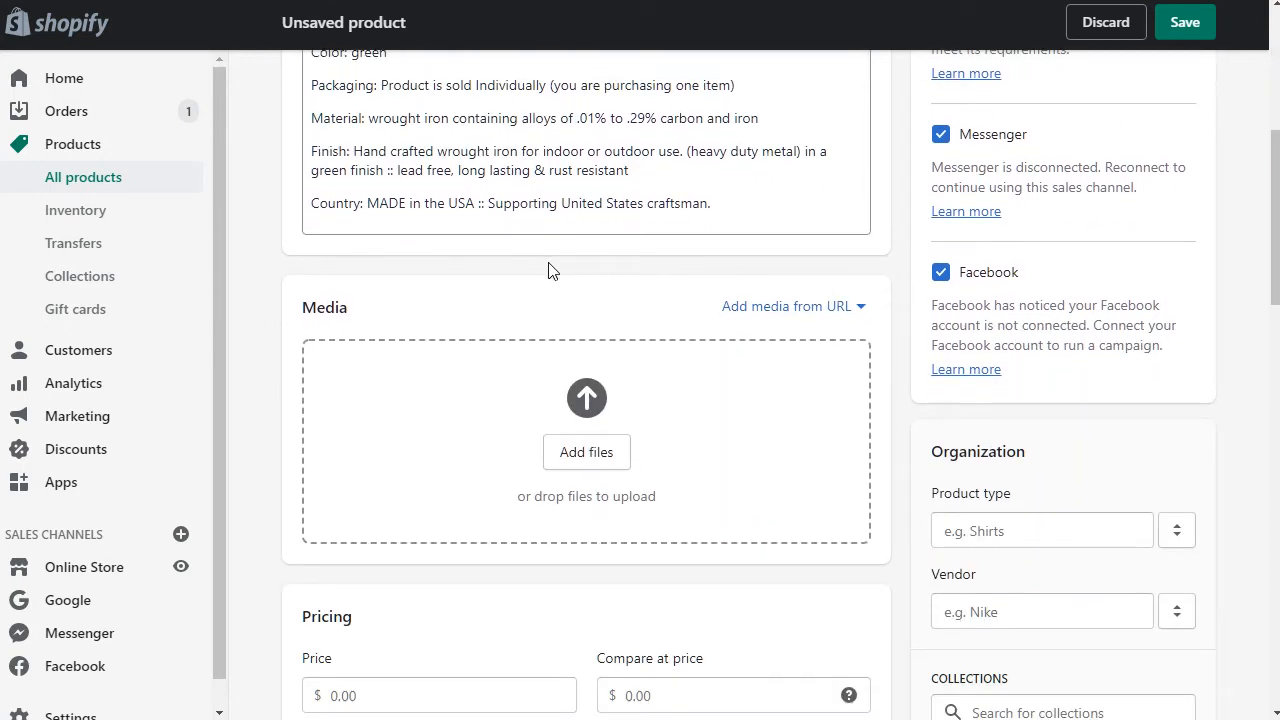
click(587, 458)
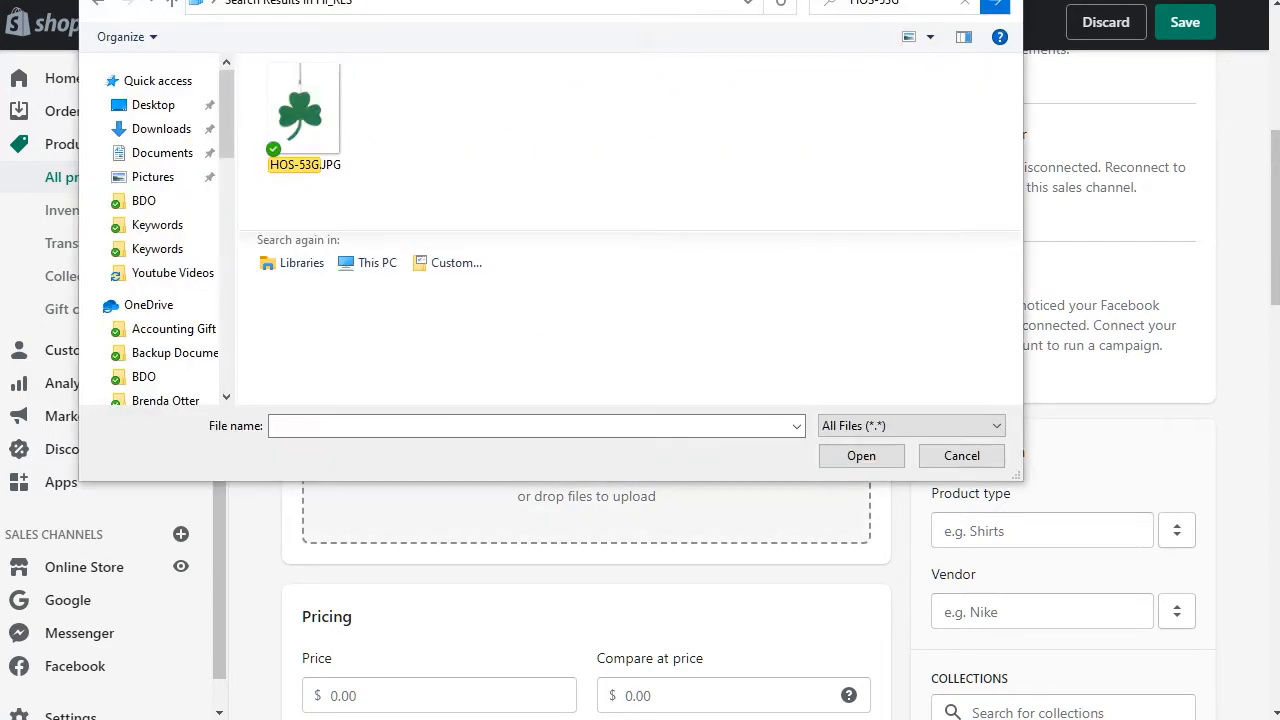
click(298, 108)
double_click(293, 108)
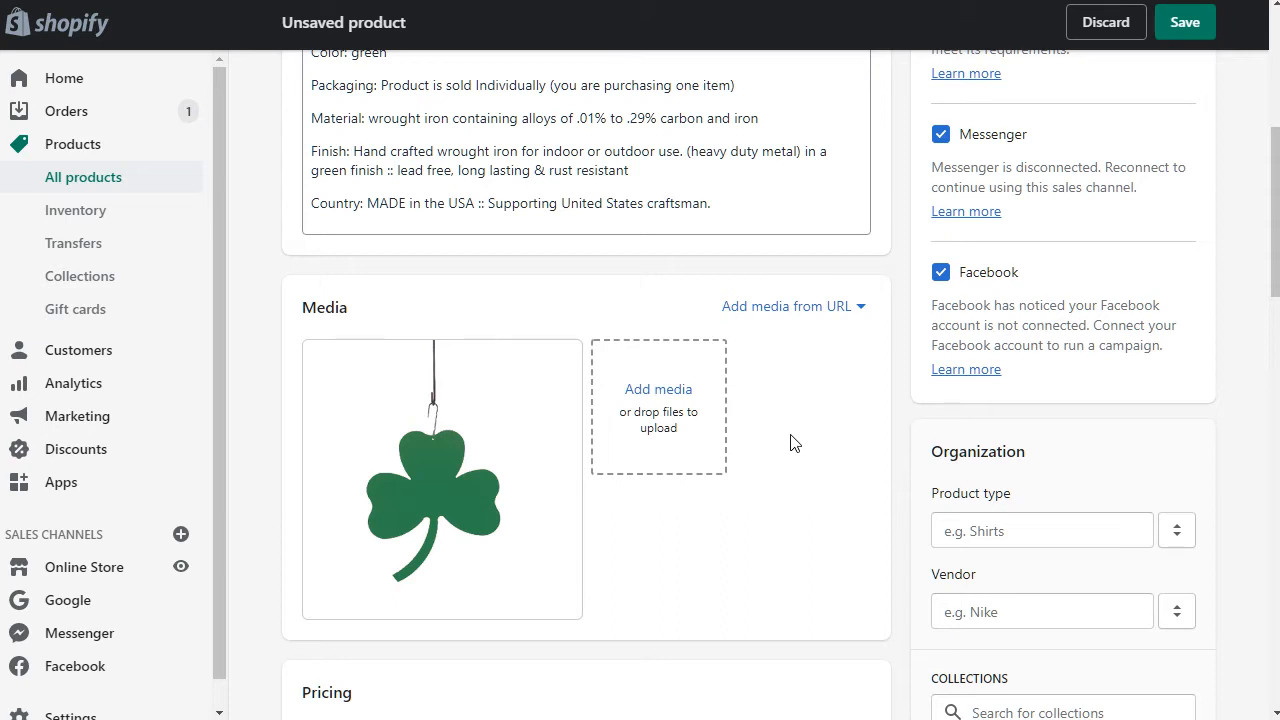
Step: Set the product's selling price to $39.91
scroll(808, 418, down, 1)
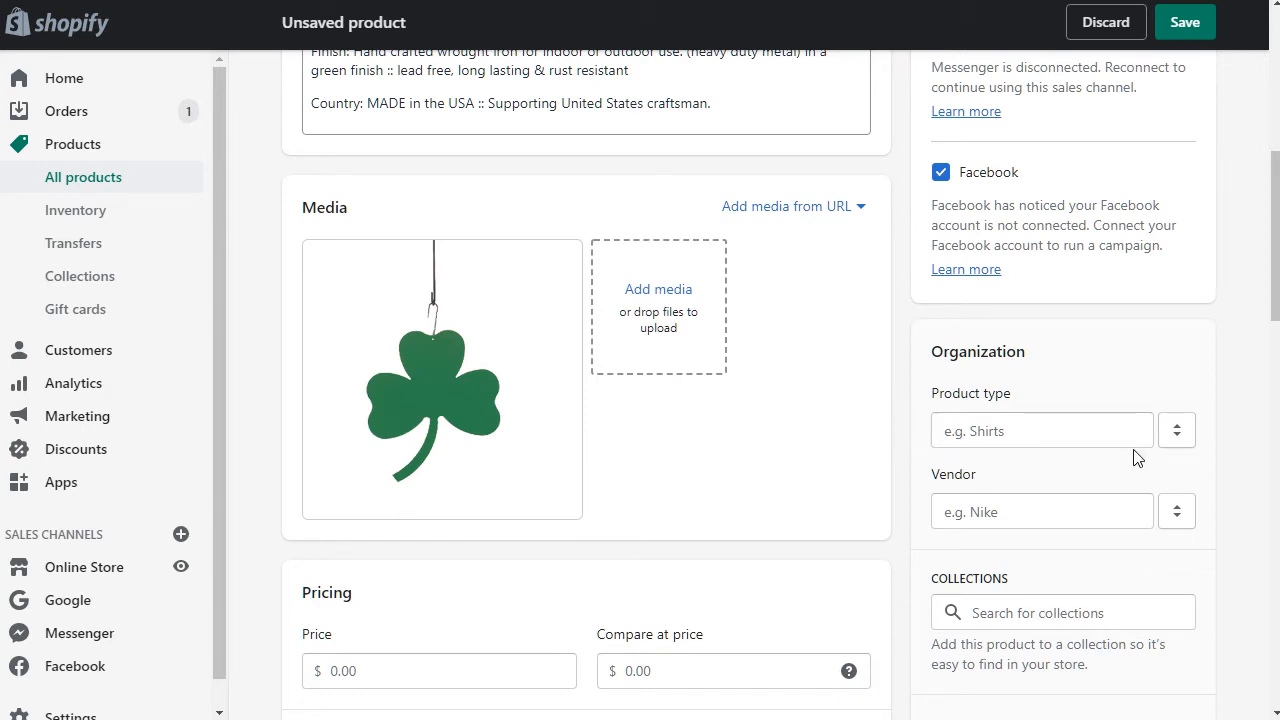
scroll(626, 374, down, 2)
scroll(600, 382, down, 1)
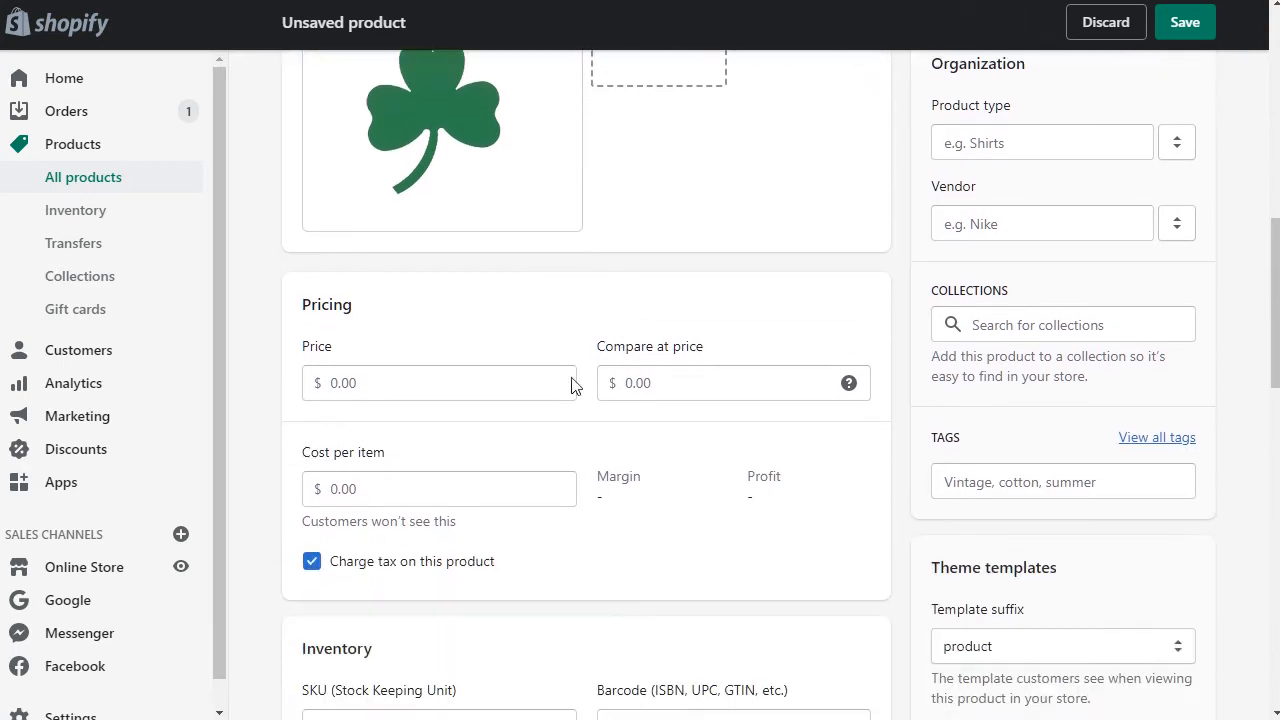
click(440, 370)
text(39.91)
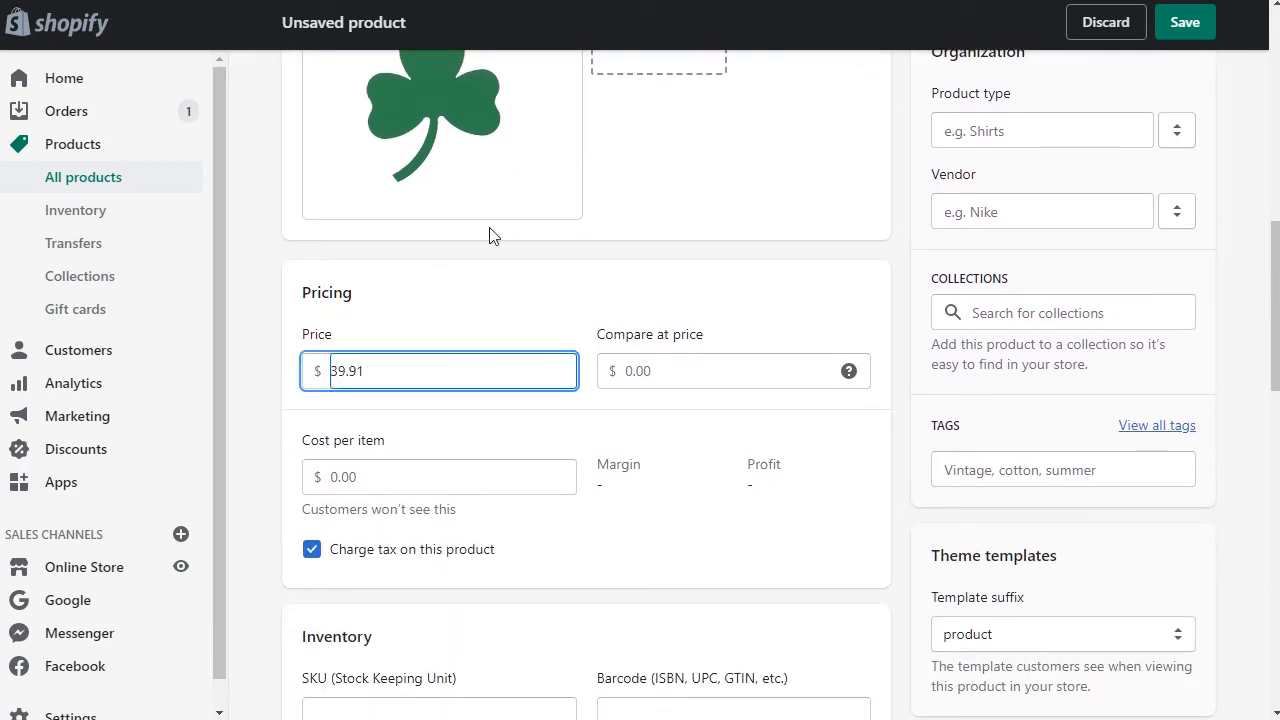
click(497, 270)
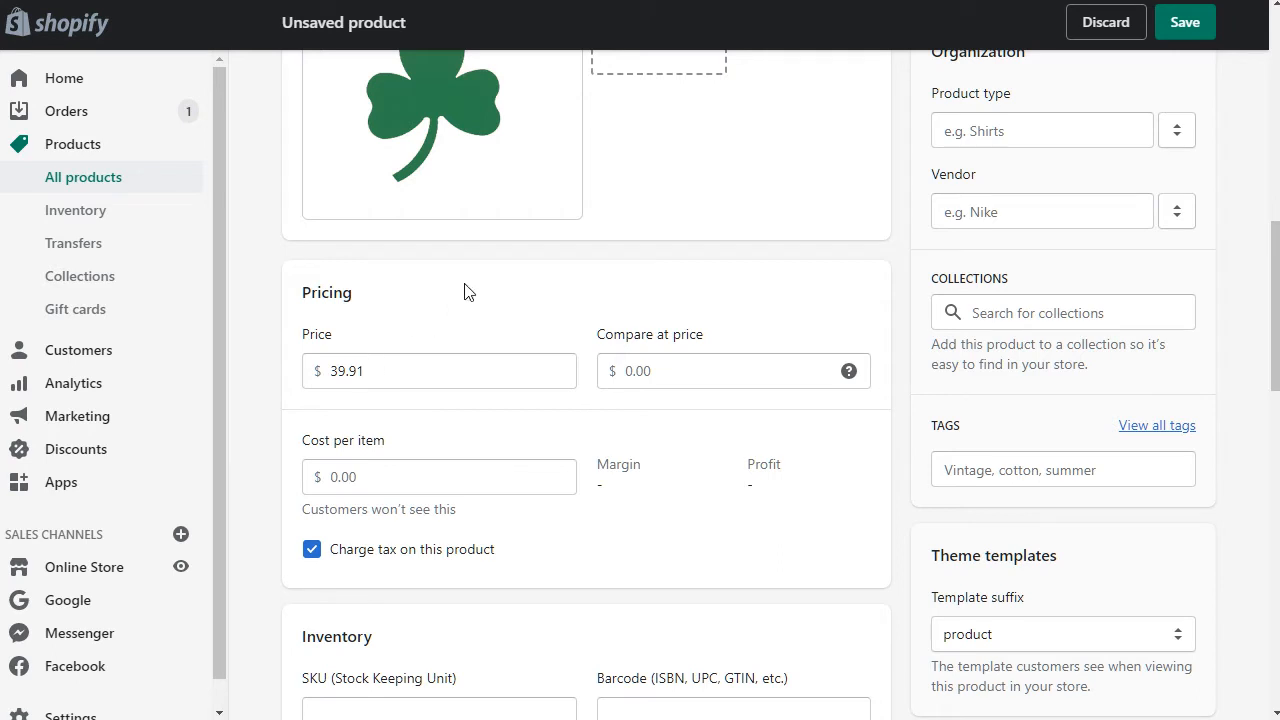
Step: Set the compare-at price to $49.99 and view the help hint on showing a reduced price
click(703, 368)
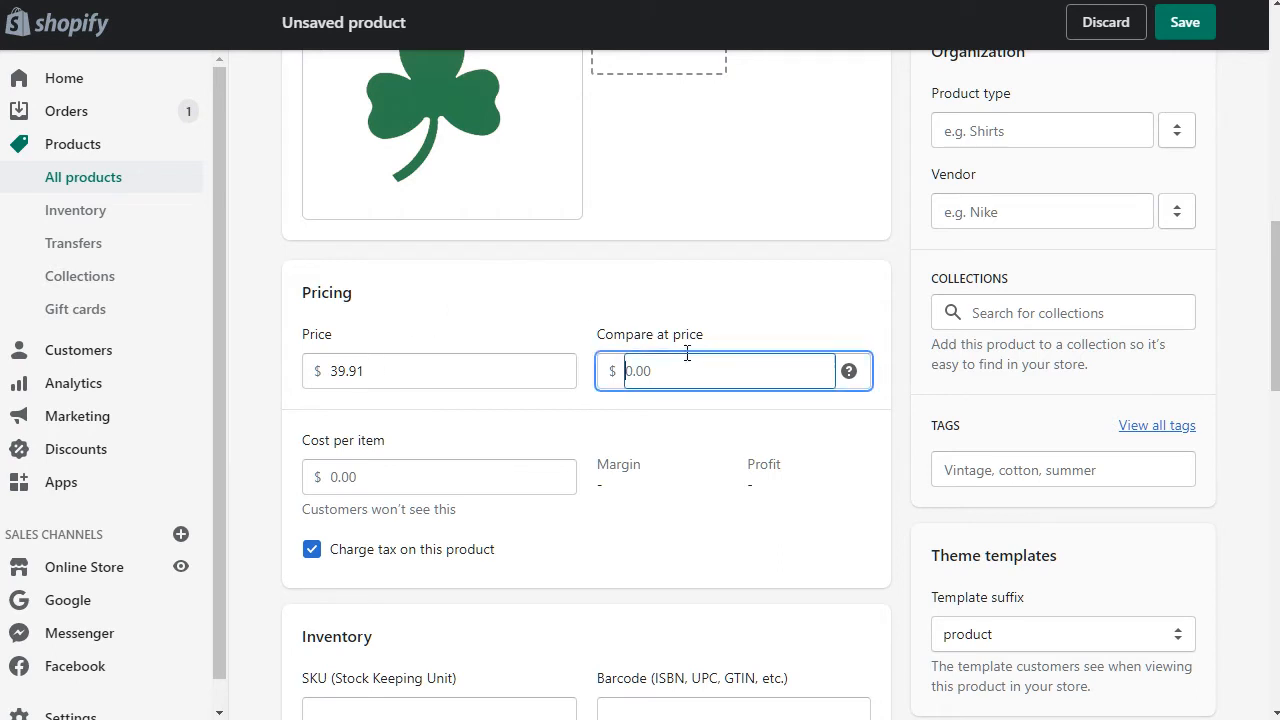
text(499.99)
click(638, 370)
key(BackSpace)
click(624, 255)
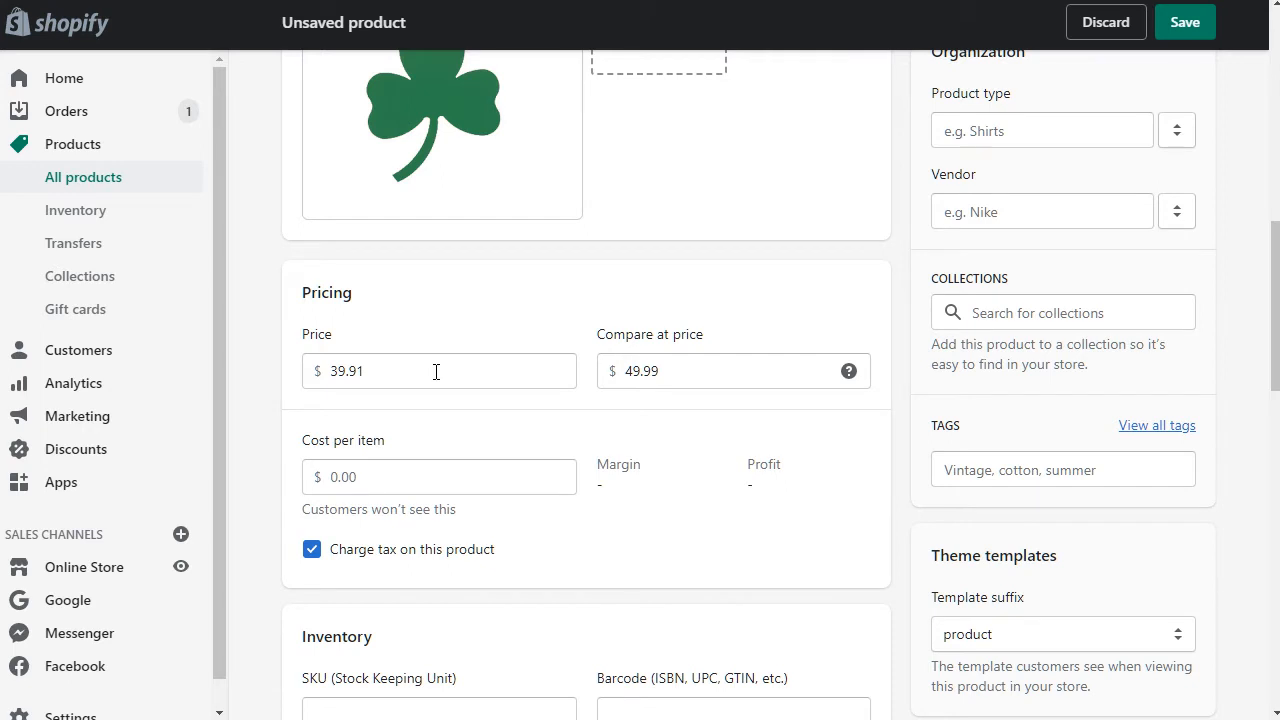
click(680, 369)
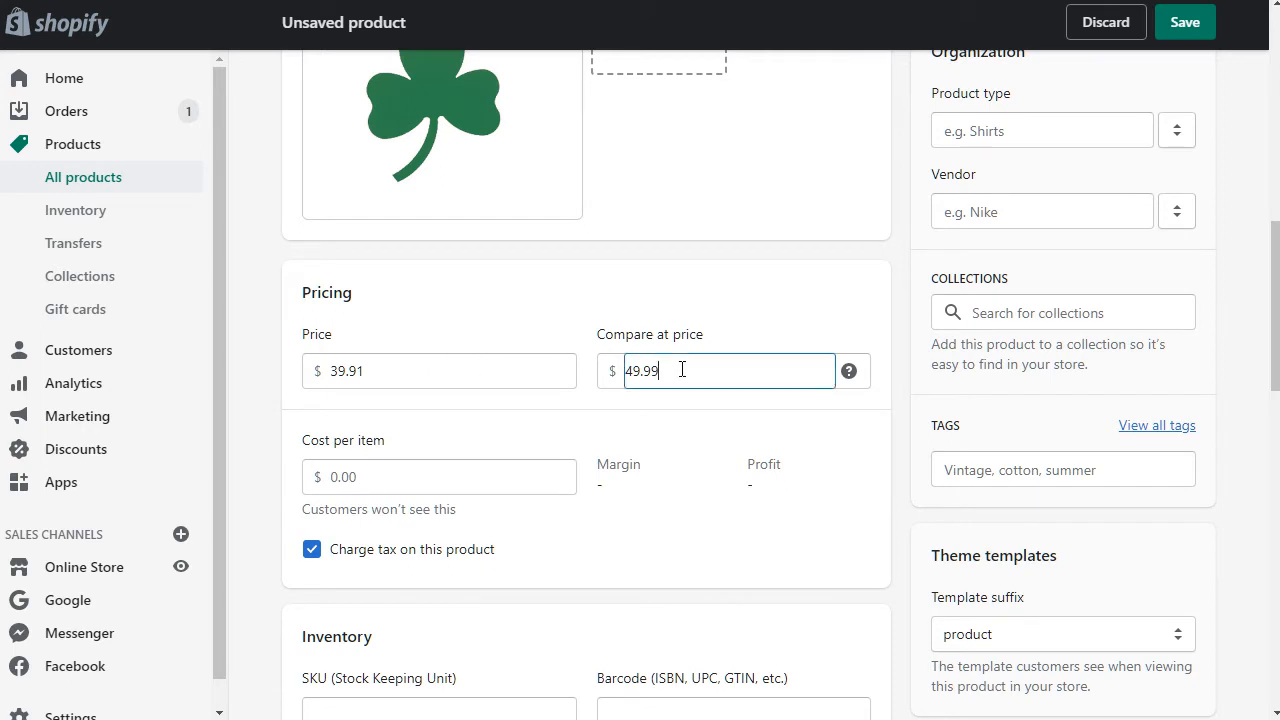
mouse_move(849, 372)
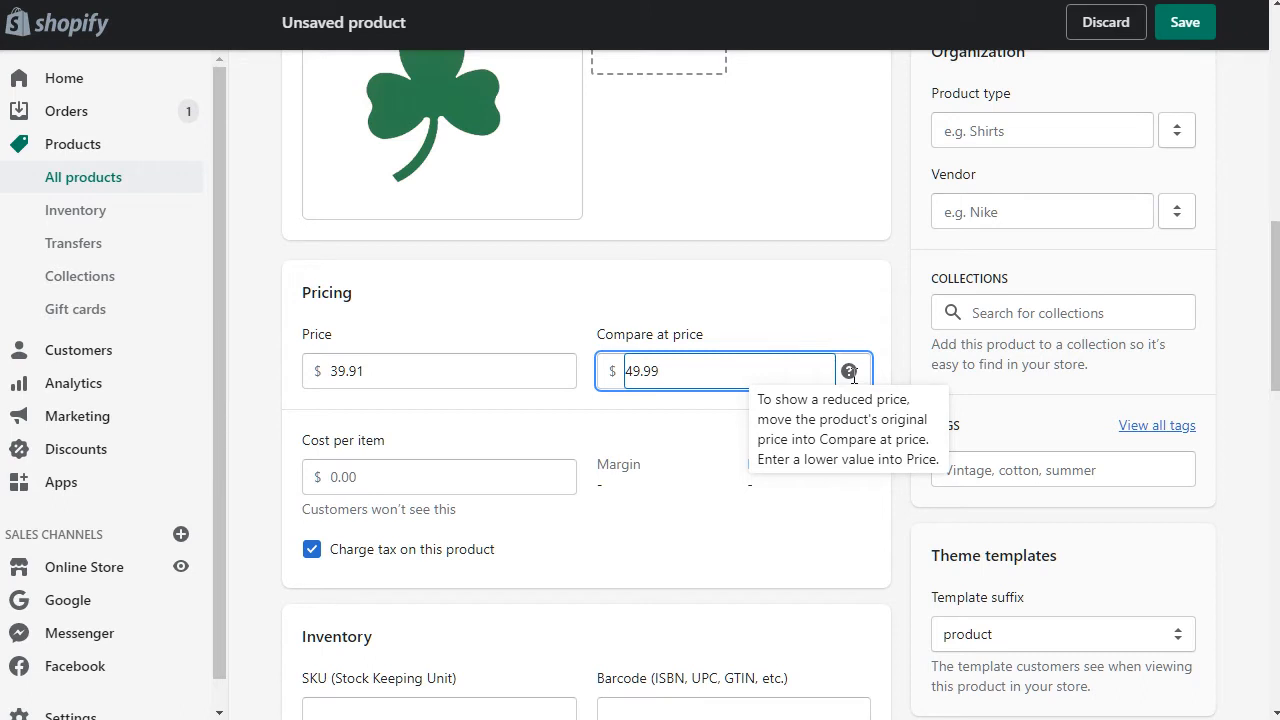
click(542, 370)
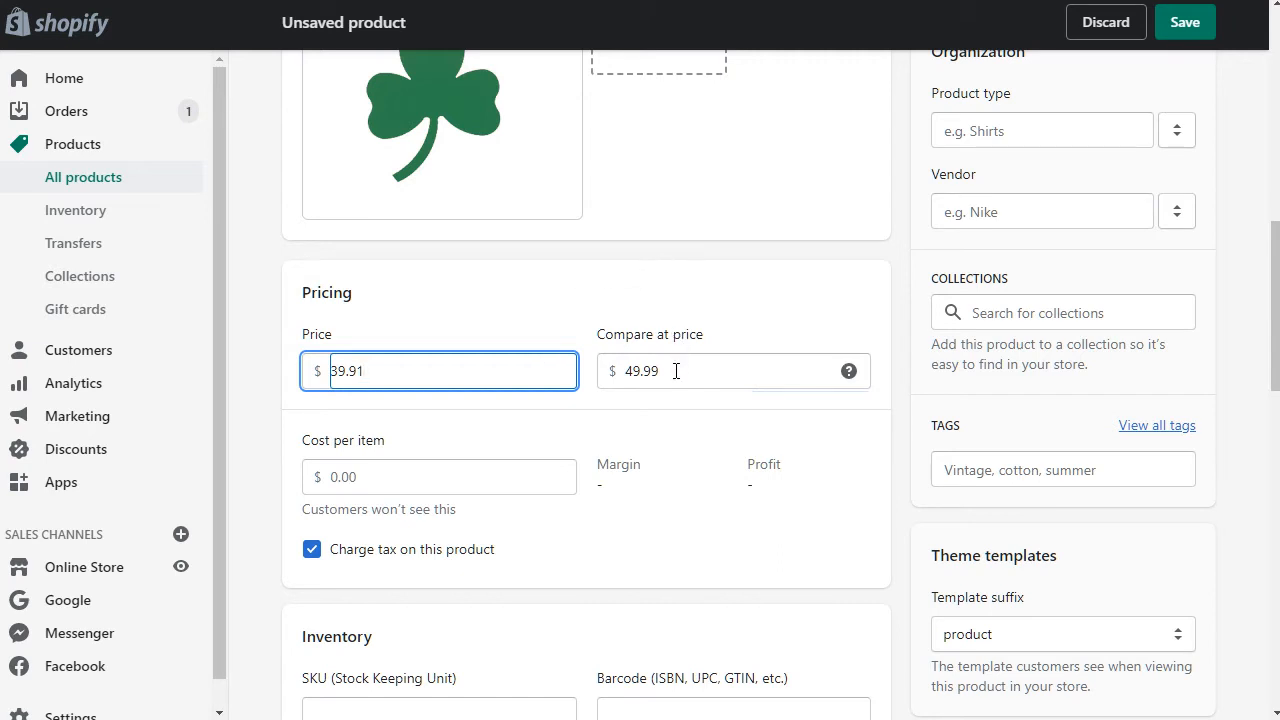
Step: Set the product's cost per item to $15.00
click(420, 474)
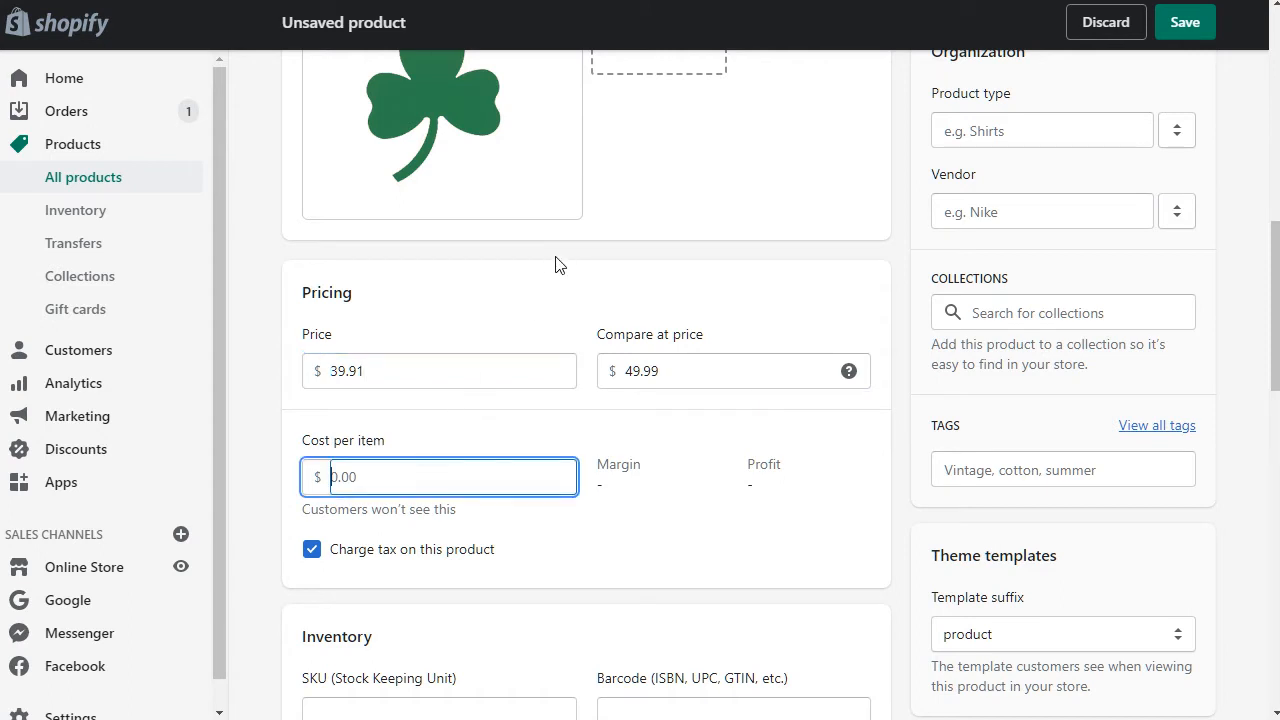
text(15)
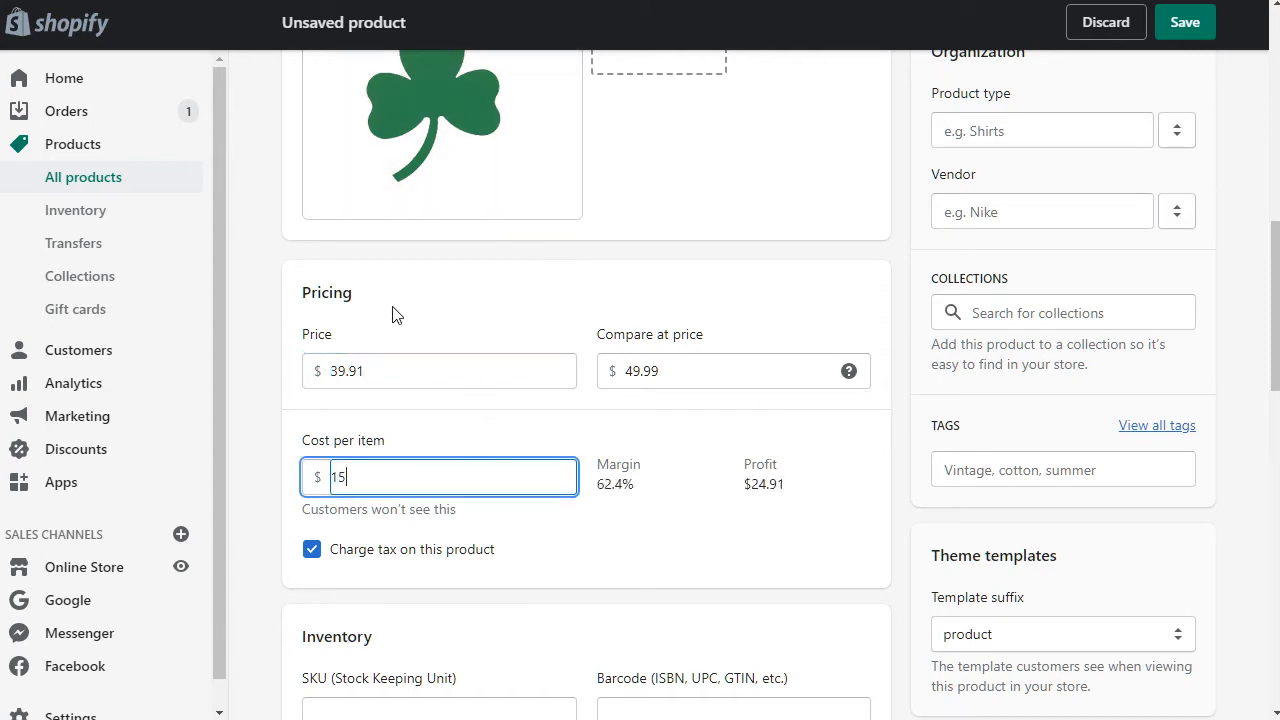
click(248, 303)
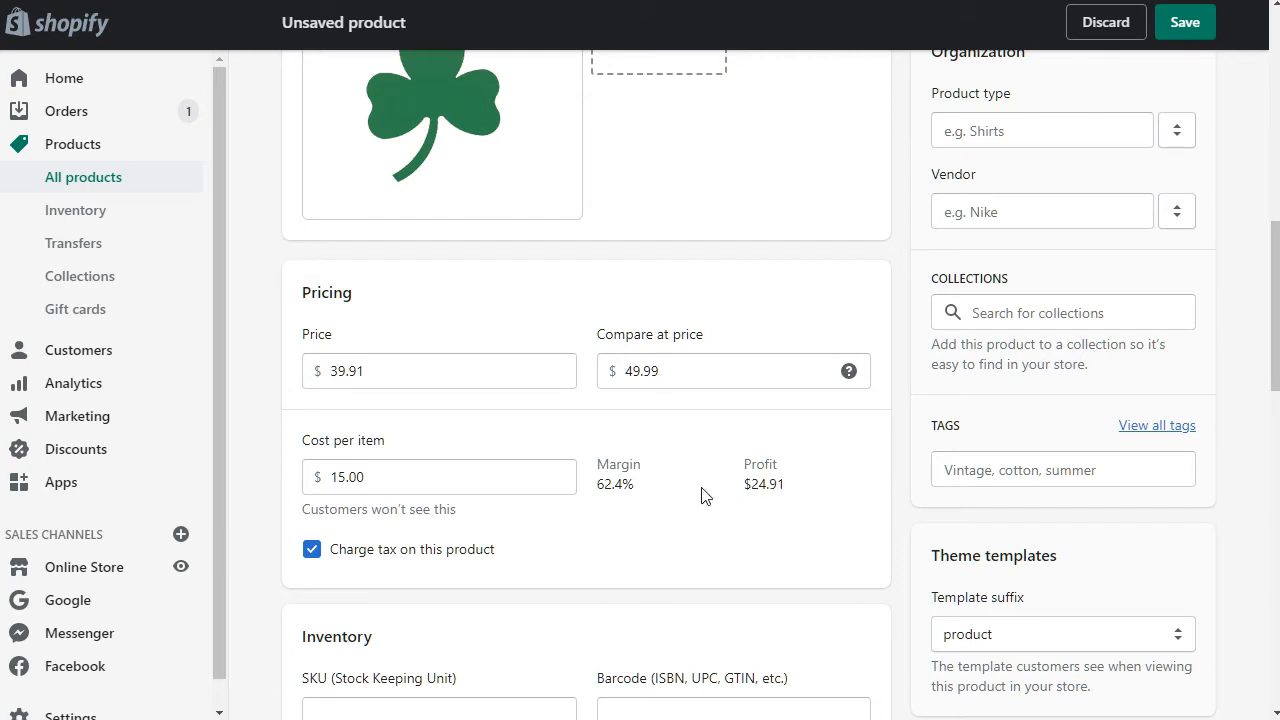
click(411, 474)
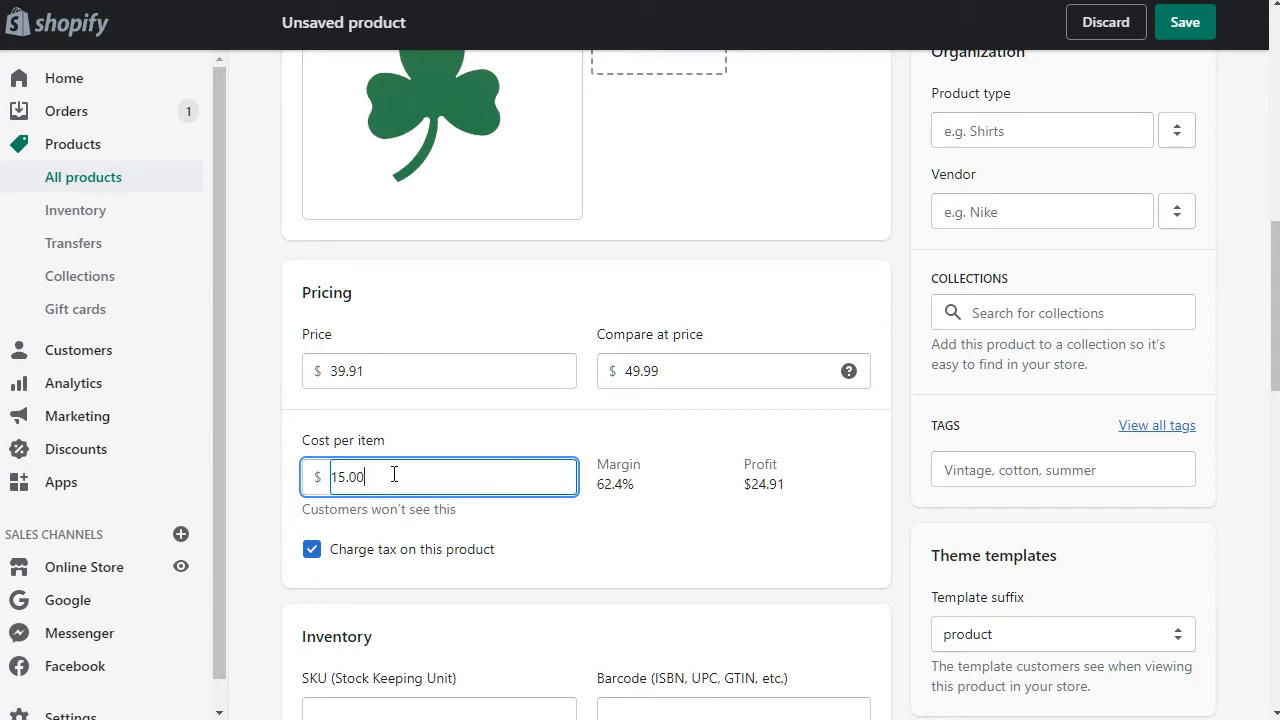
scroll(680, 516, down, 1)
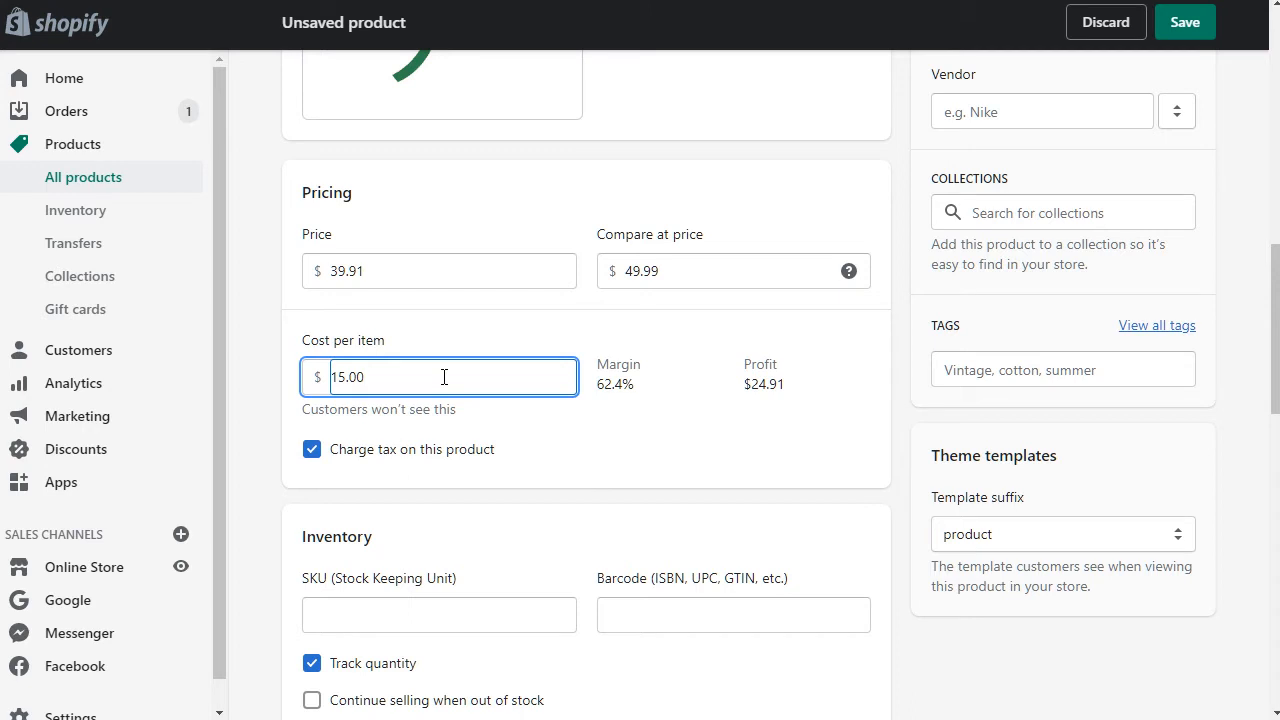
click(640, 449)
Step: Set the product's SKU to HOS-53G in the inventory details
scroll(405, 382, down, 1)
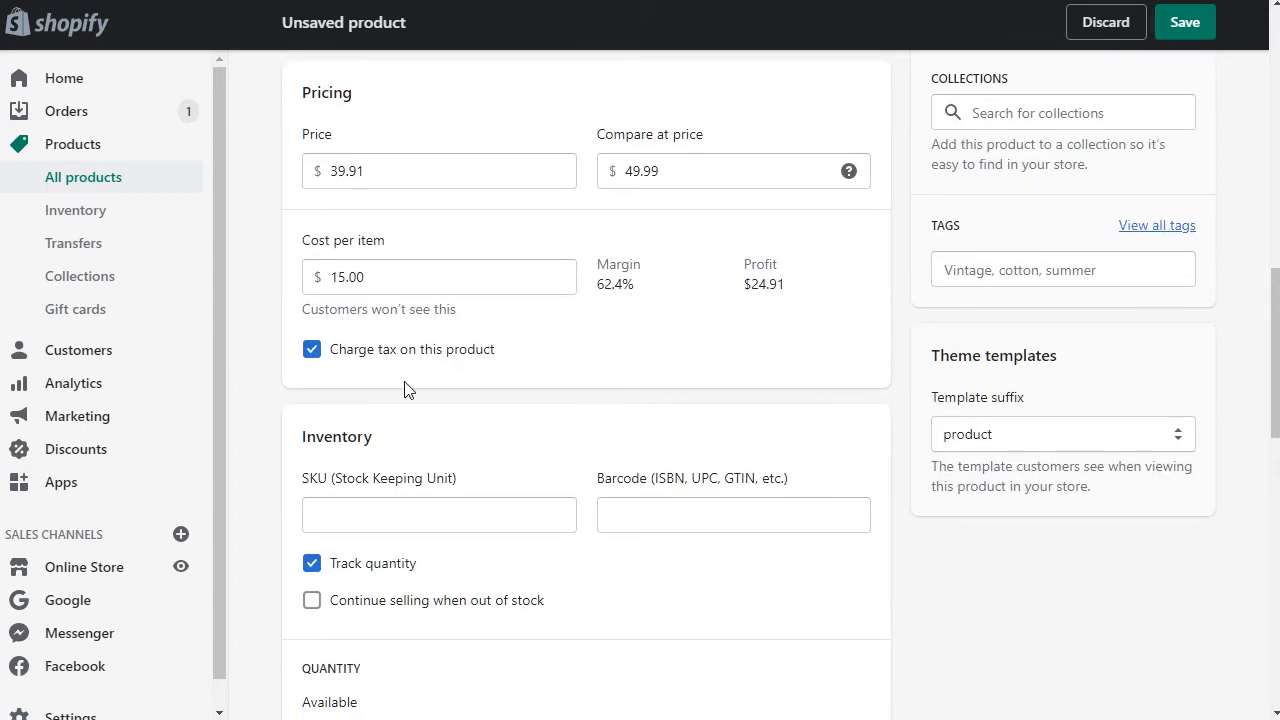
scroll(603, 349, up, 1)
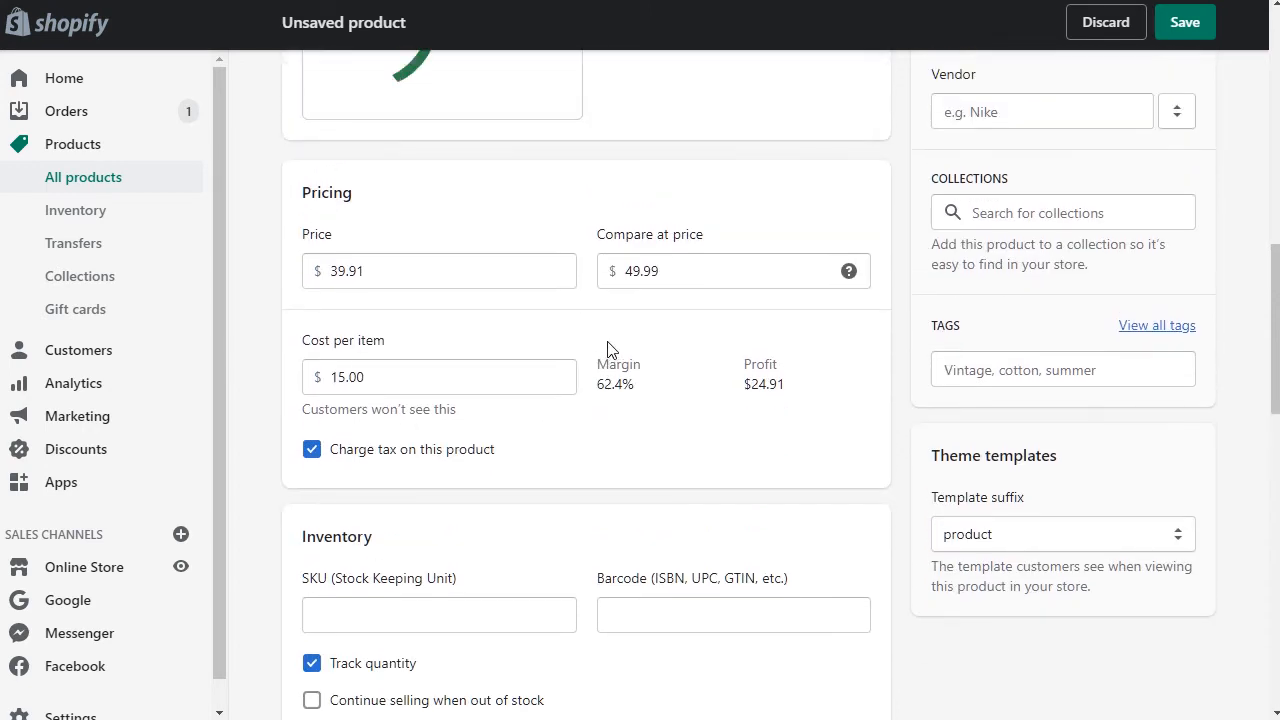
scroll(596, 326, up, 2)
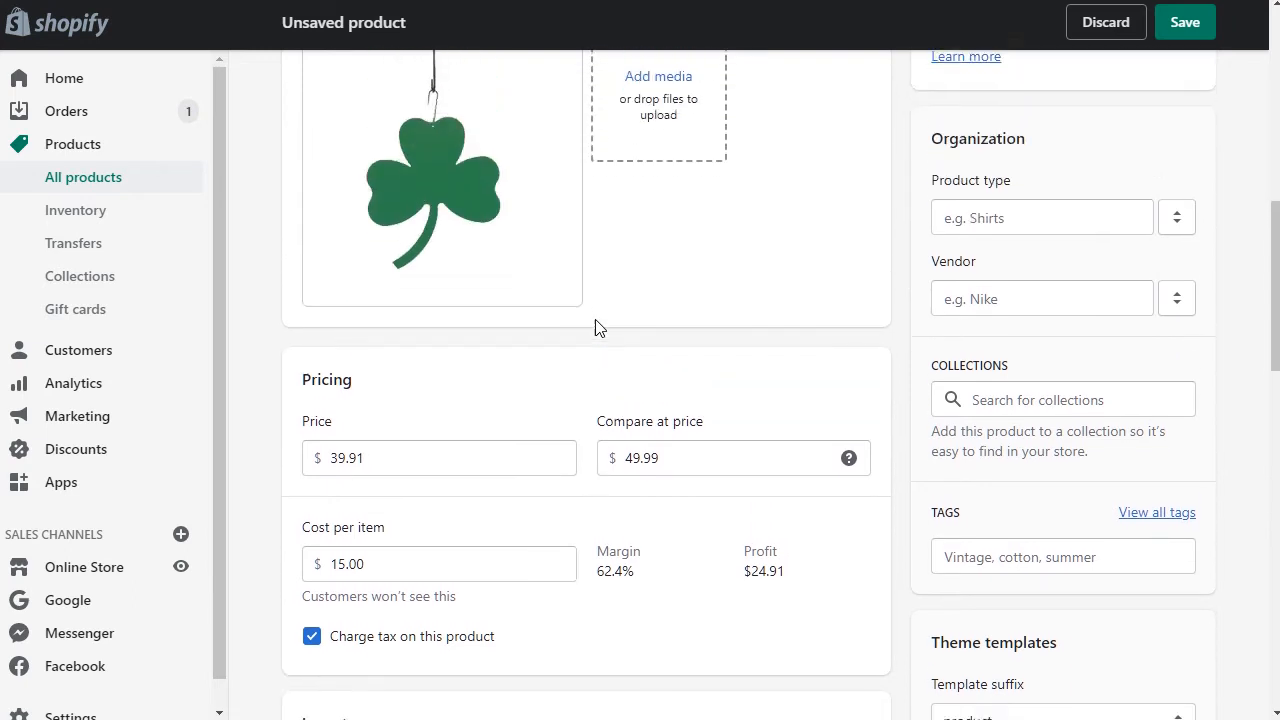
scroll(594, 323, down, 1)
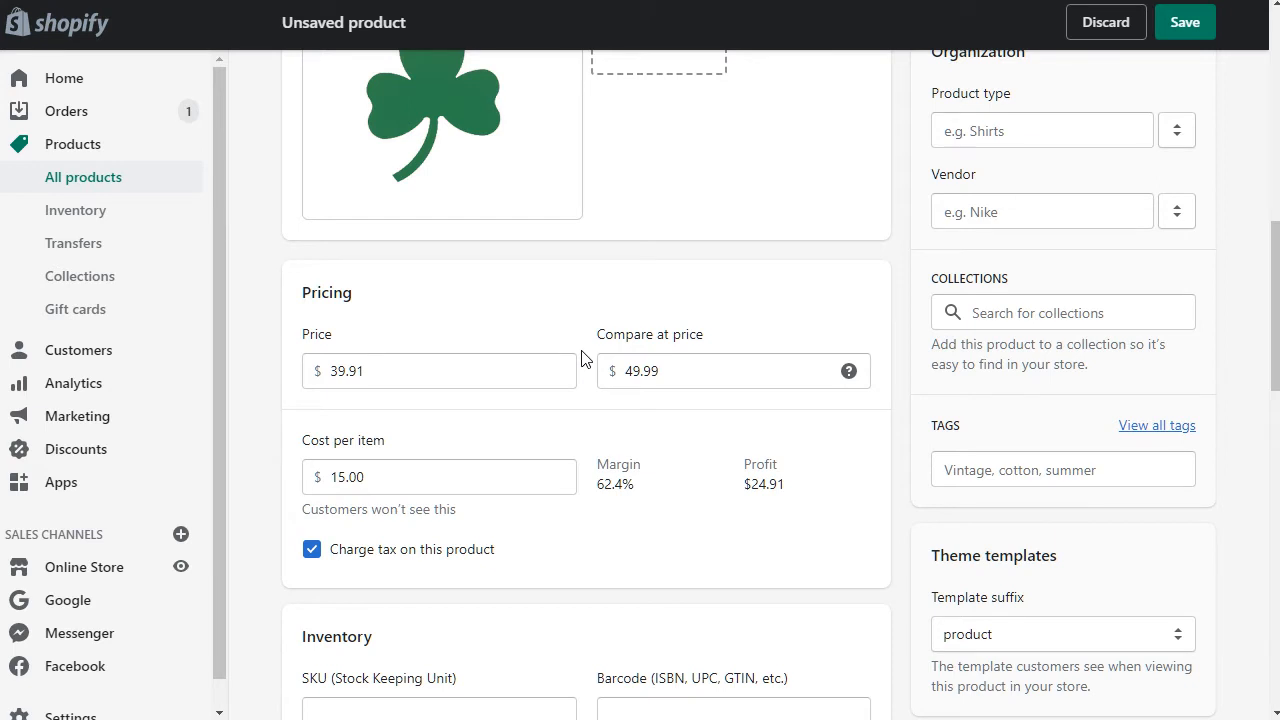
scroll(585, 360, down, 1)
scroll(591, 380, down, 1)
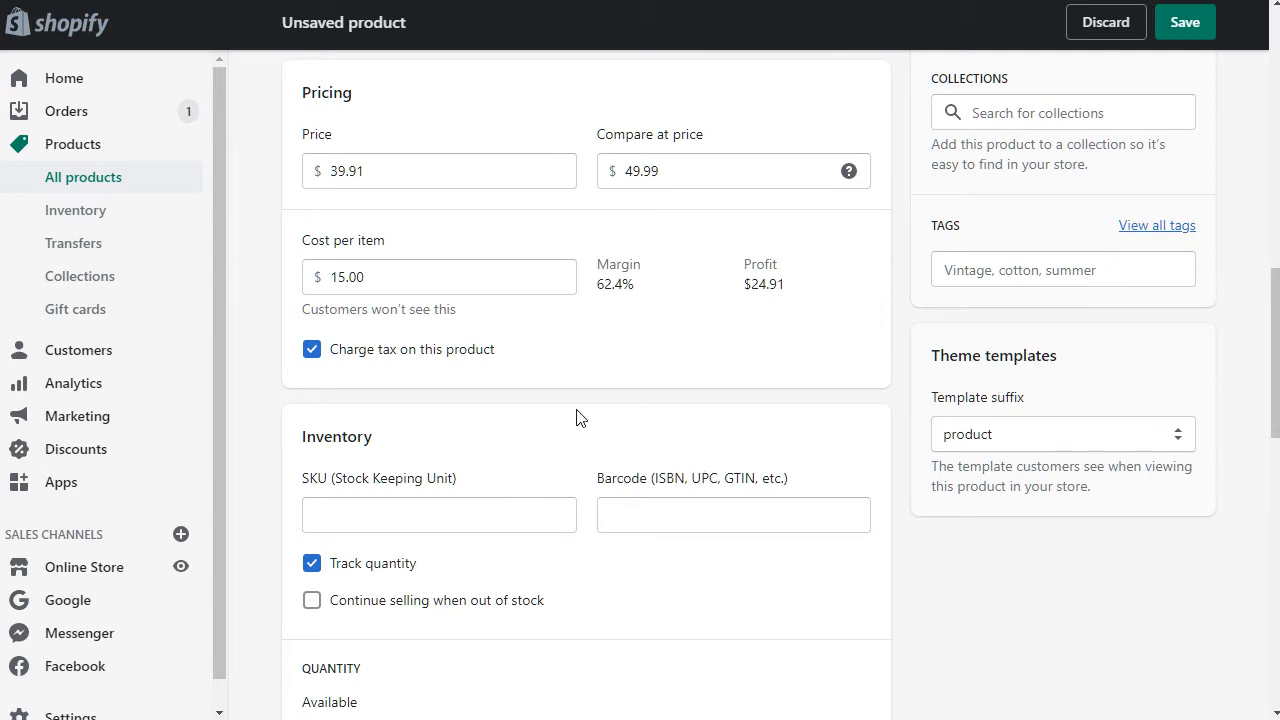
click(465, 510)
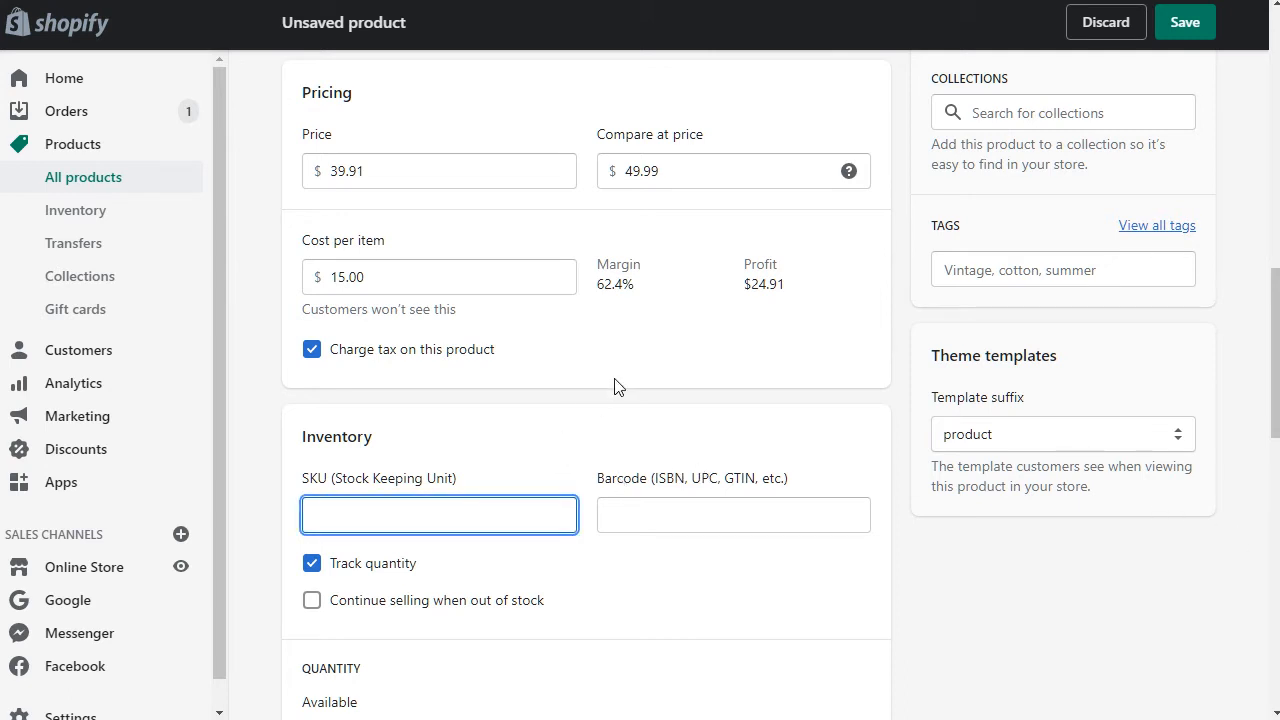
text(HOS-53G)
click(530, 415)
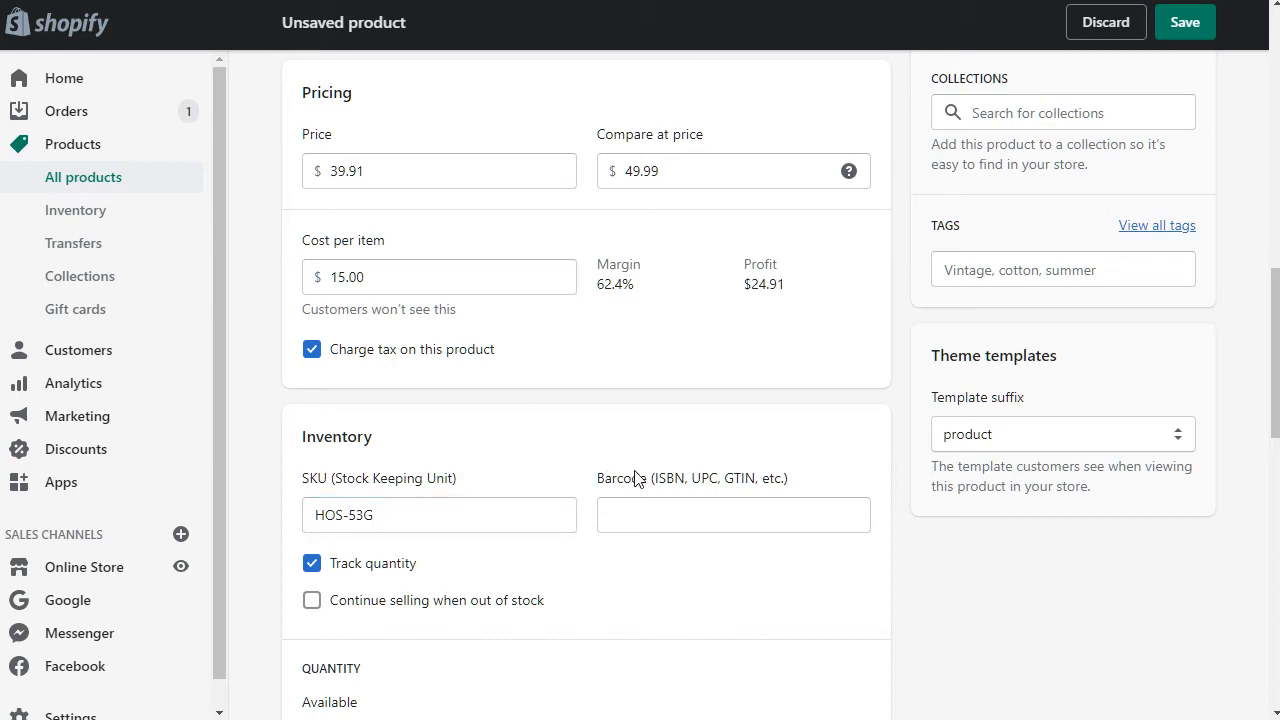
click(674, 510)
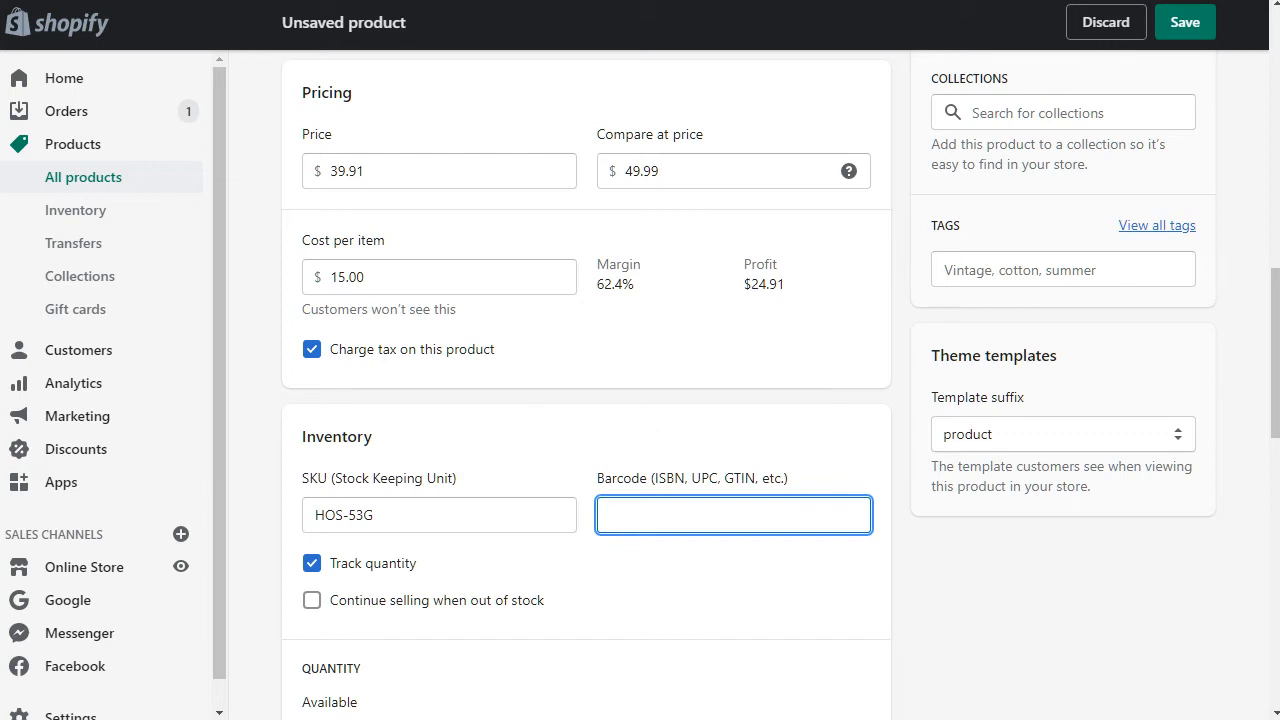
click(756, 519)
key(ctrl+v)
Step: Toggle quantity tracking off and back on, and set the available quantity to 777
click(387, 565)
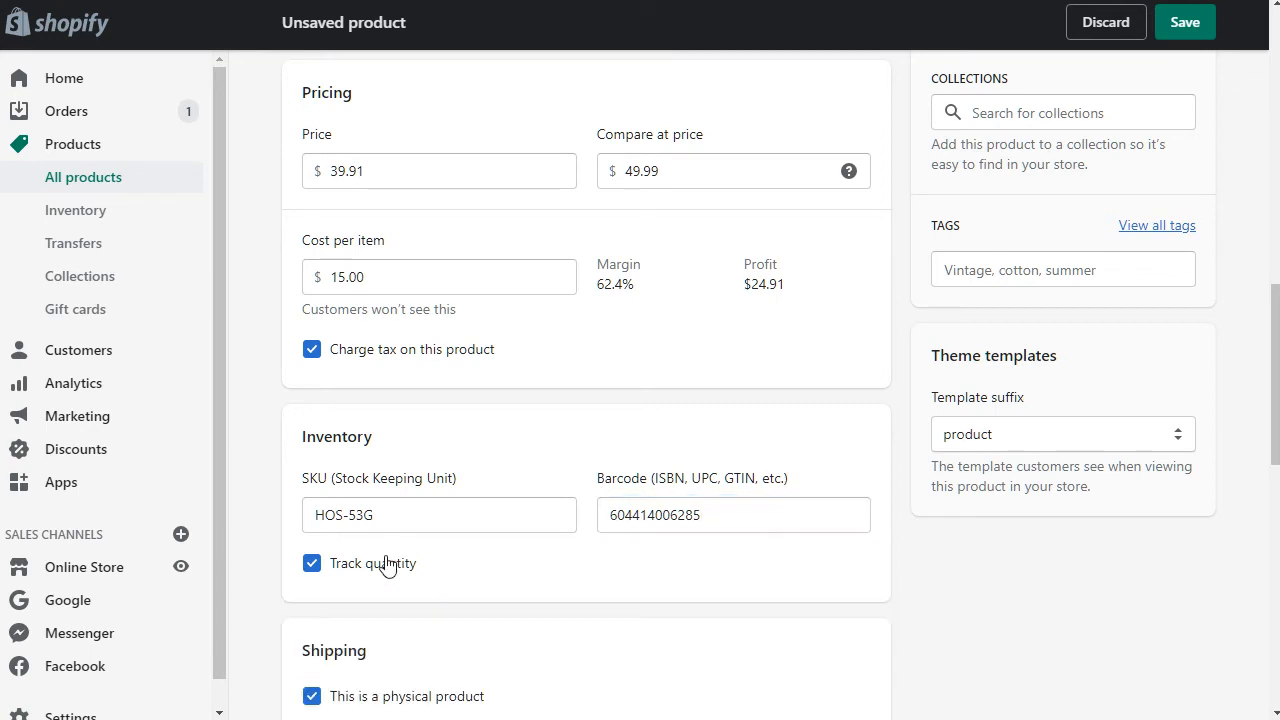
click(387, 565)
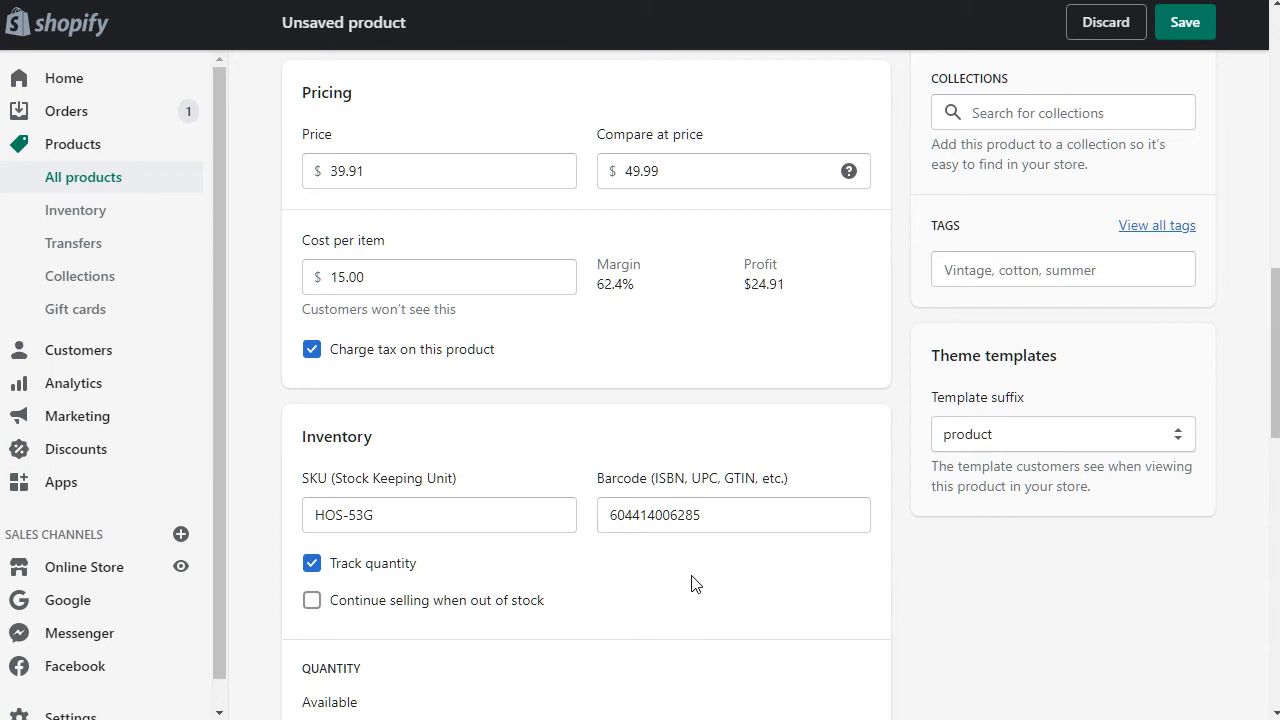
scroll(696, 584, down, 1)
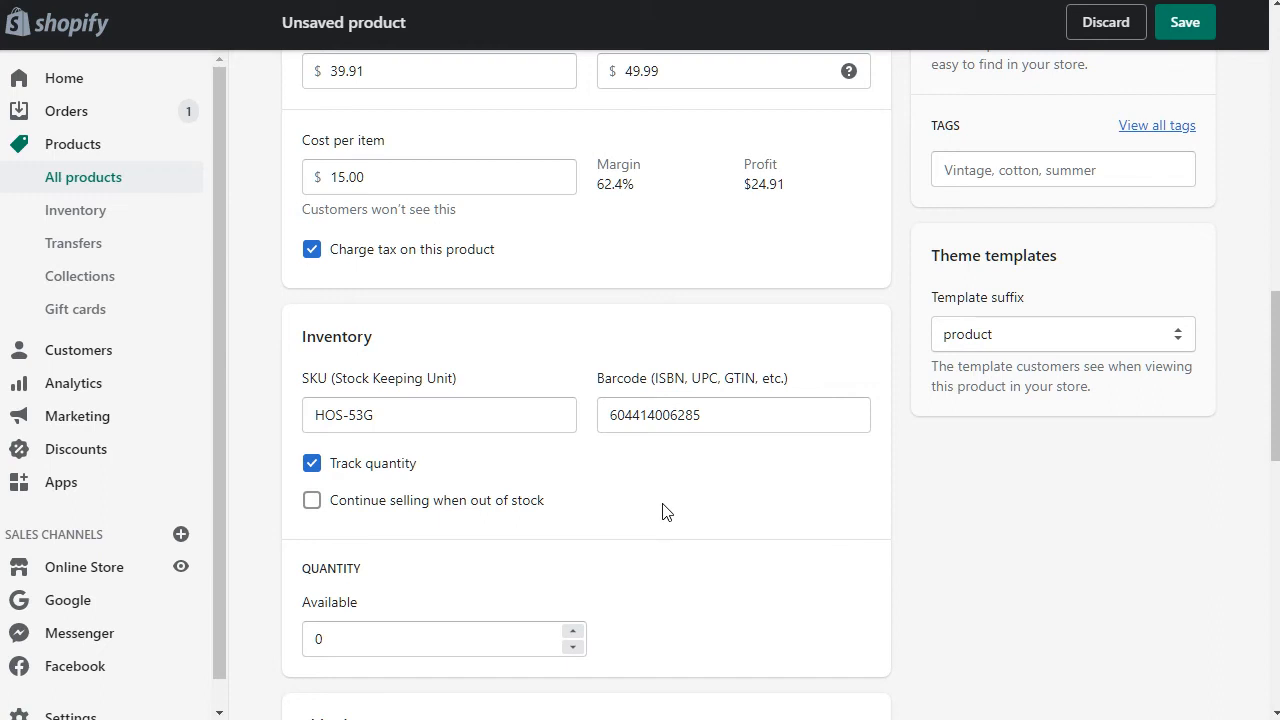
scroll(560, 530, down, 1)
click(312, 539)
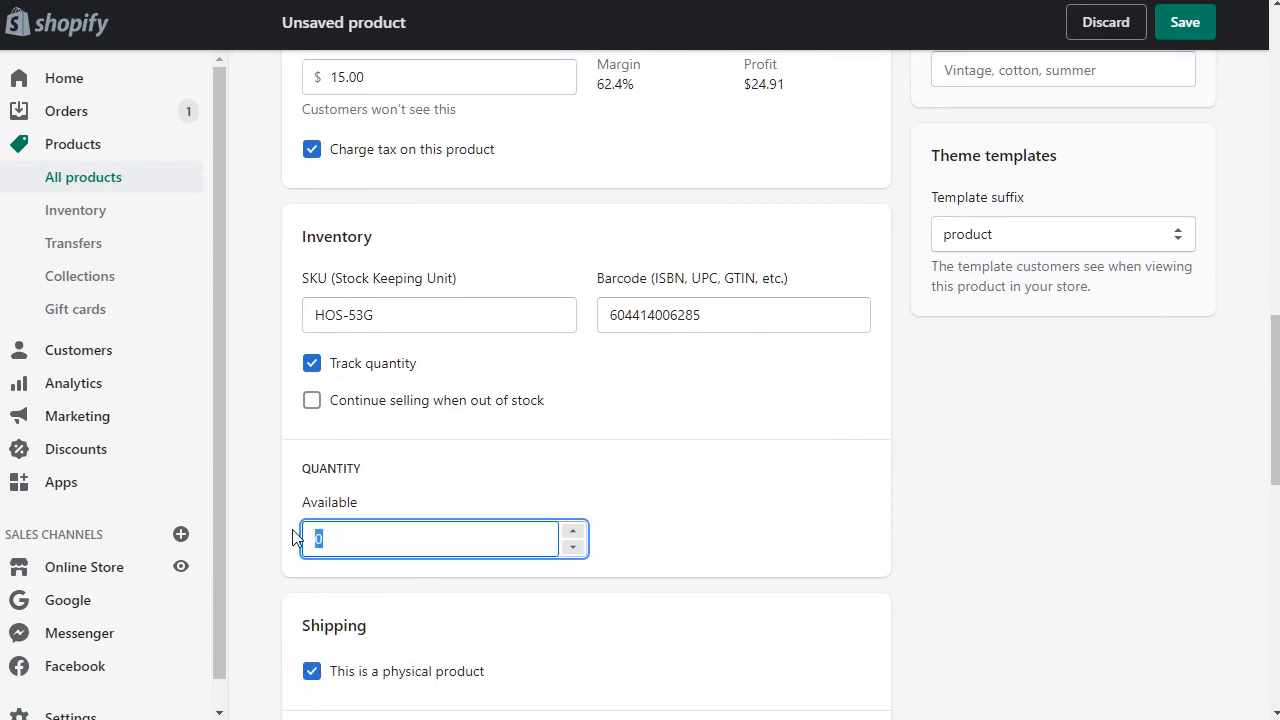
text(7)
text(77)
click(820, 418)
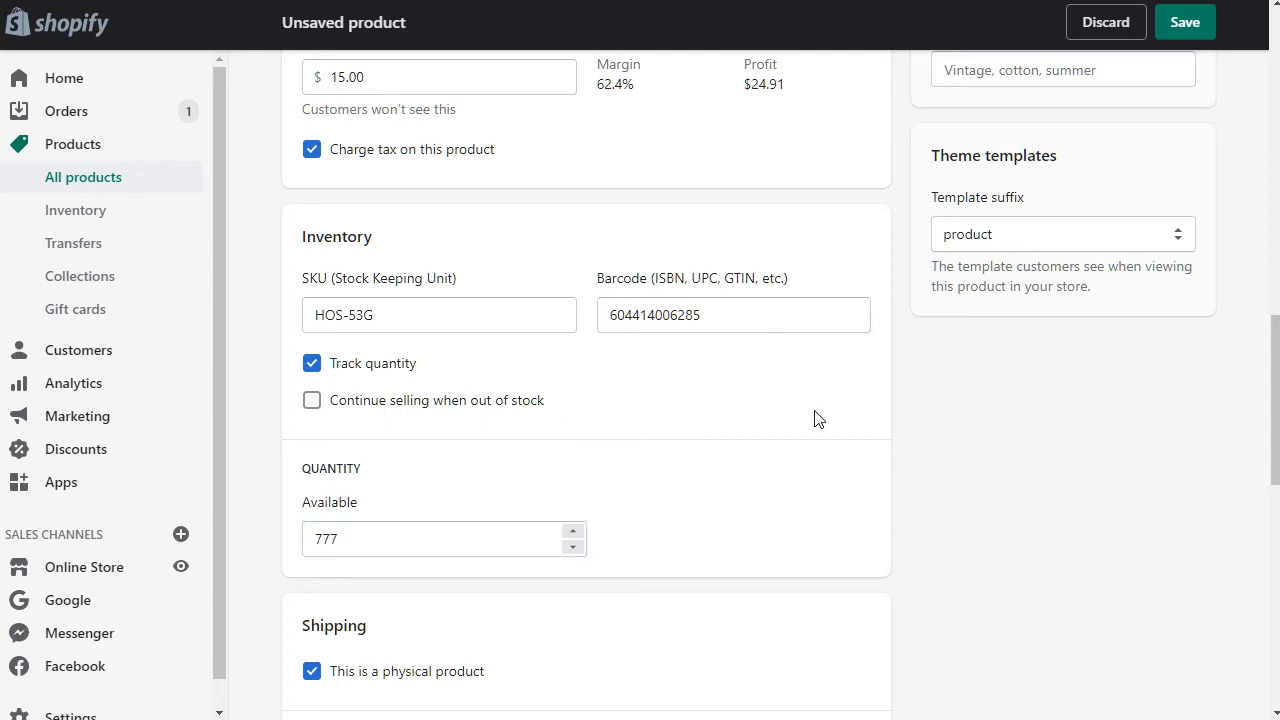
Step: Toggle the physical product option off and back on, and set the shipping weight to 1.99 lb
scroll(809, 409, down, 2)
scroll(809, 410, down, 1)
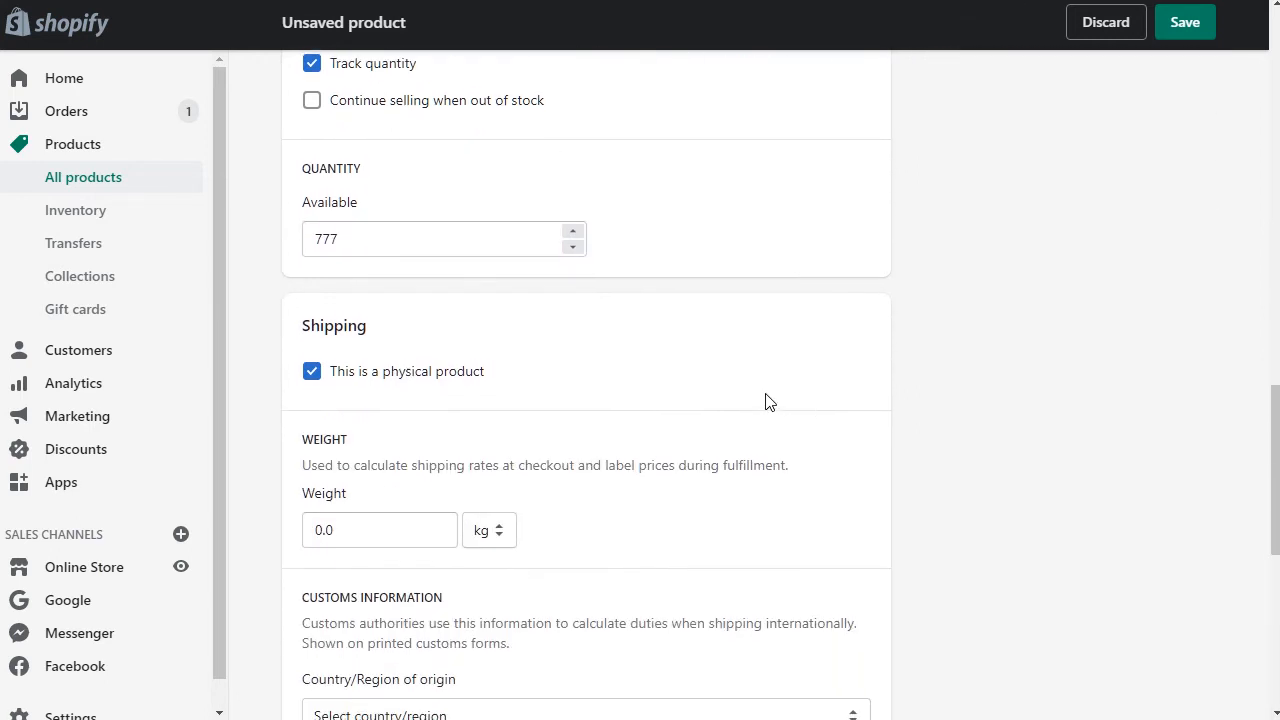
click(455, 378)
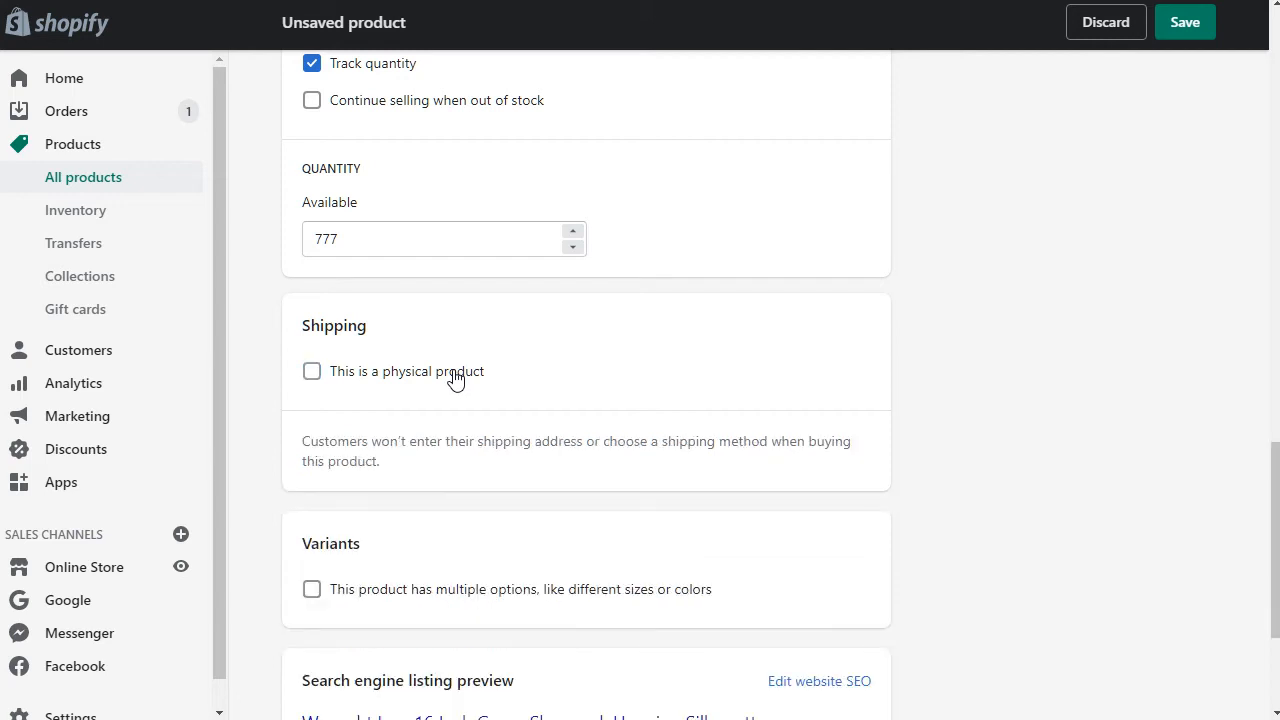
click(455, 378)
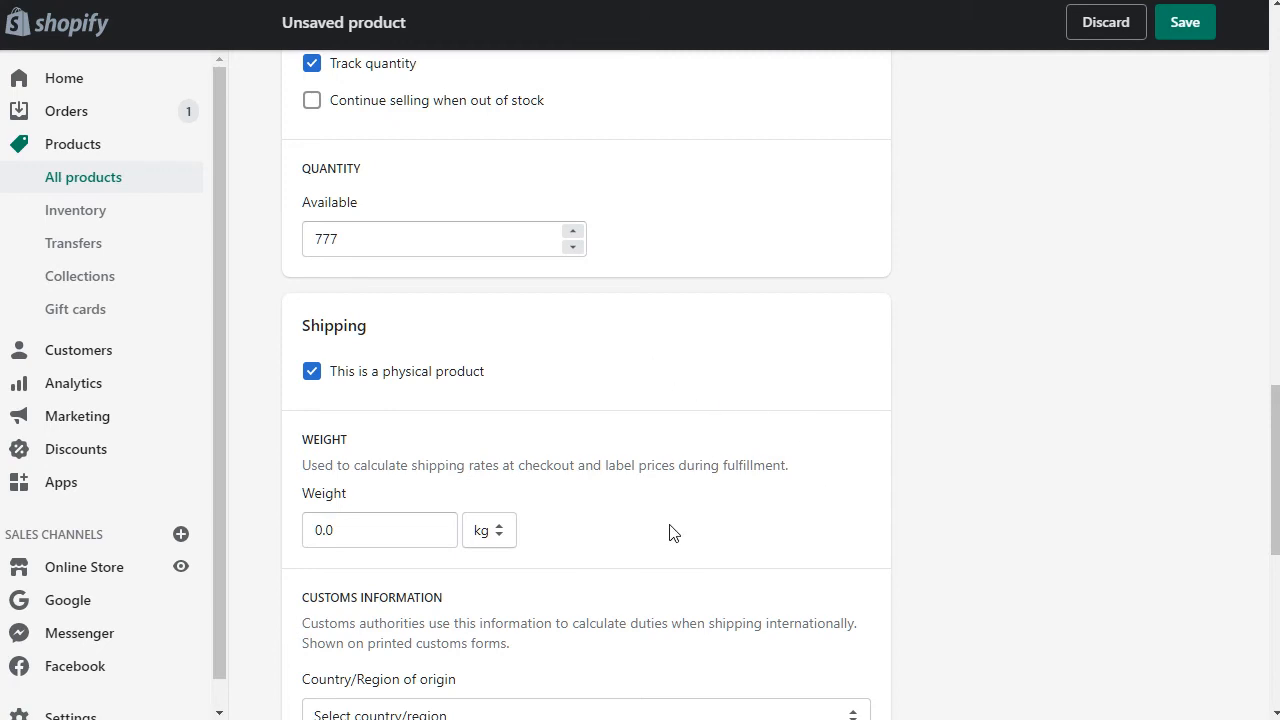
click(409, 526)
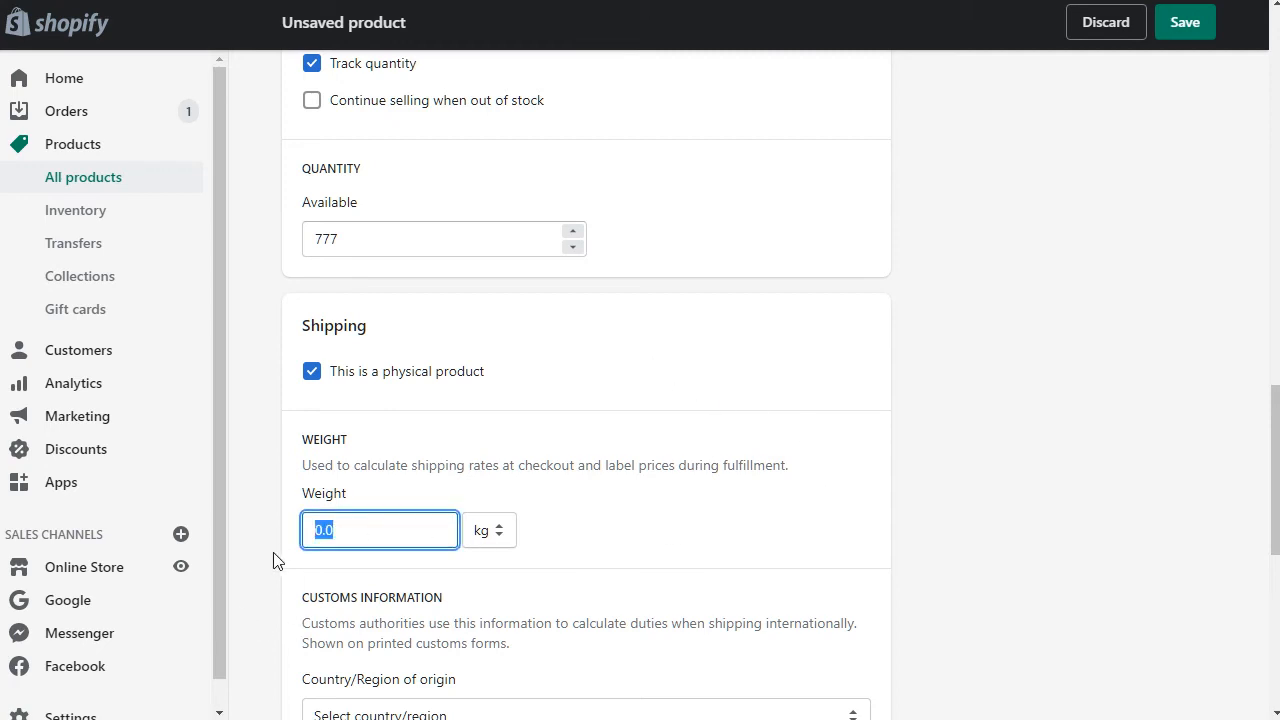
text(1.99)
click(499, 531)
click(497, 565)
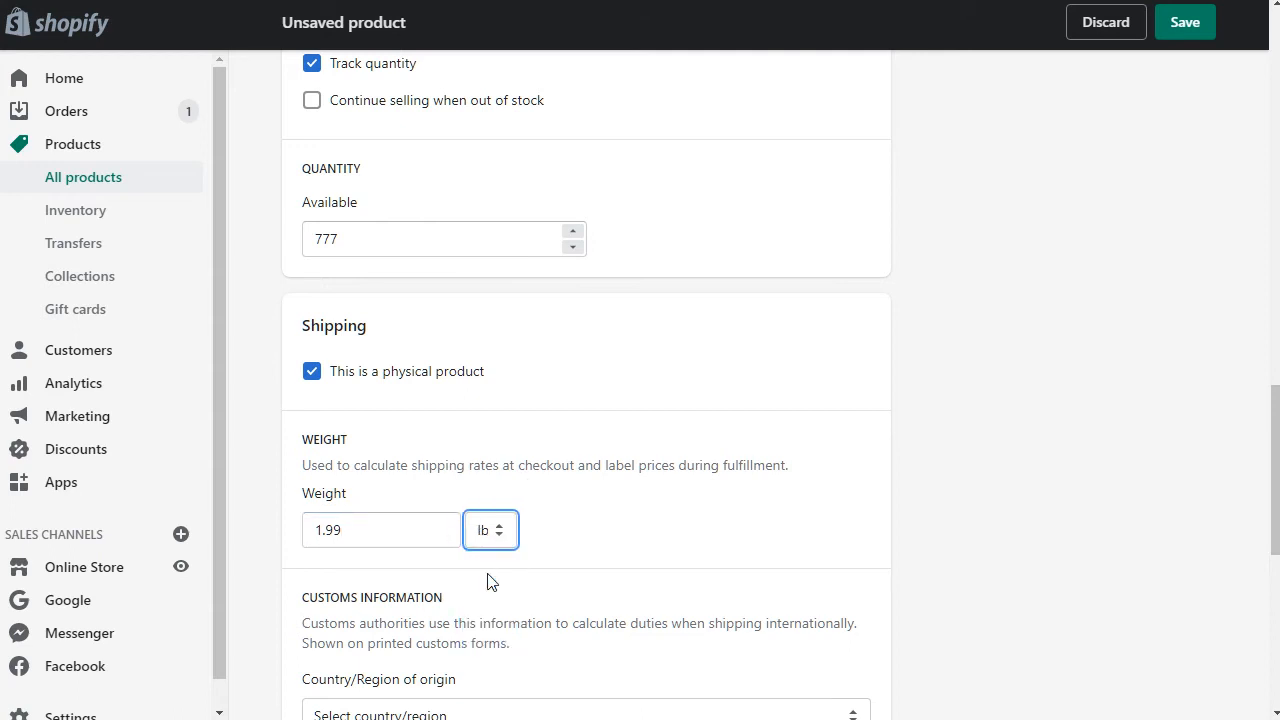
click(626, 502)
click(354, 531)
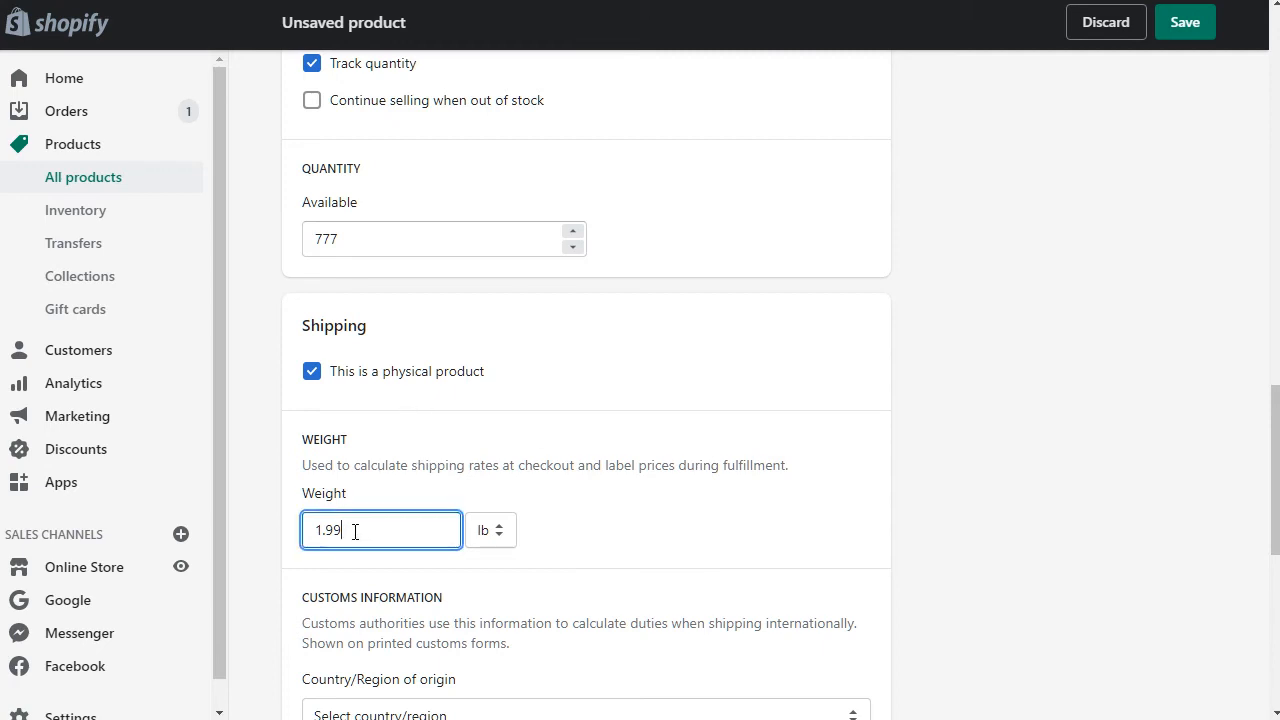
Step: Set the country/region of origin in the customs information to United States
scroll(729, 492, down, 1)
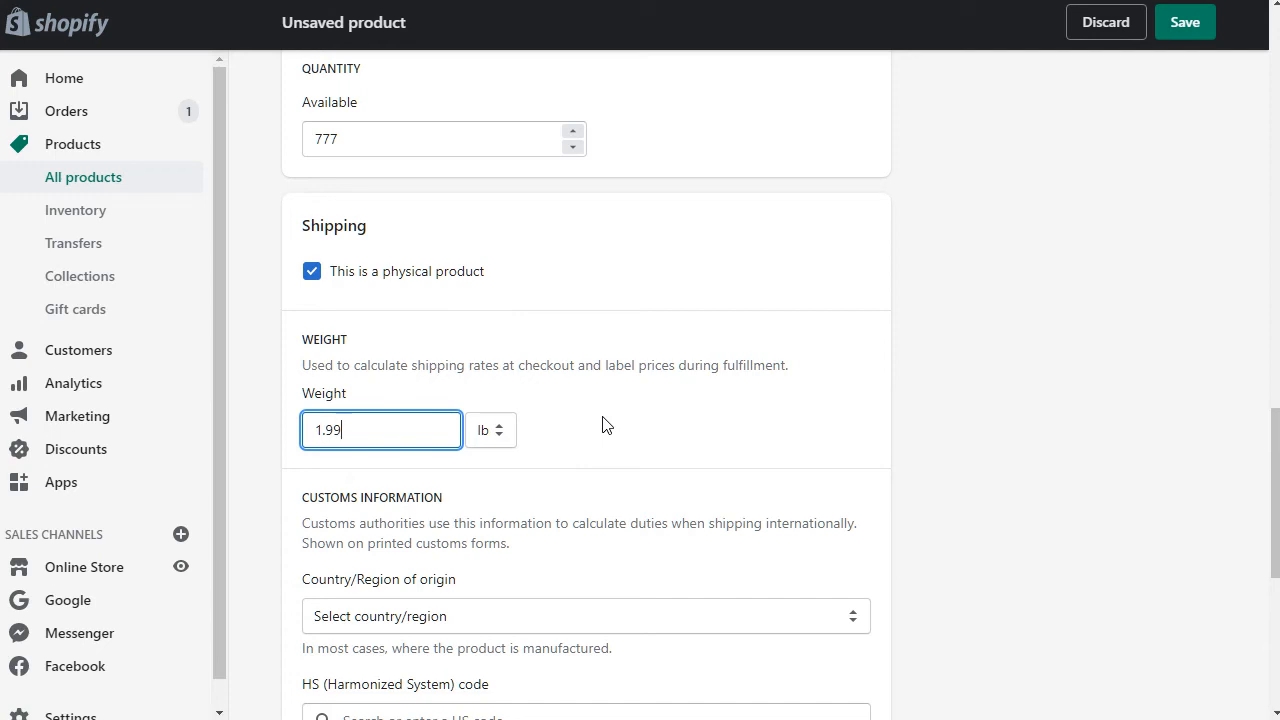
scroll(592, 421, down, 1)
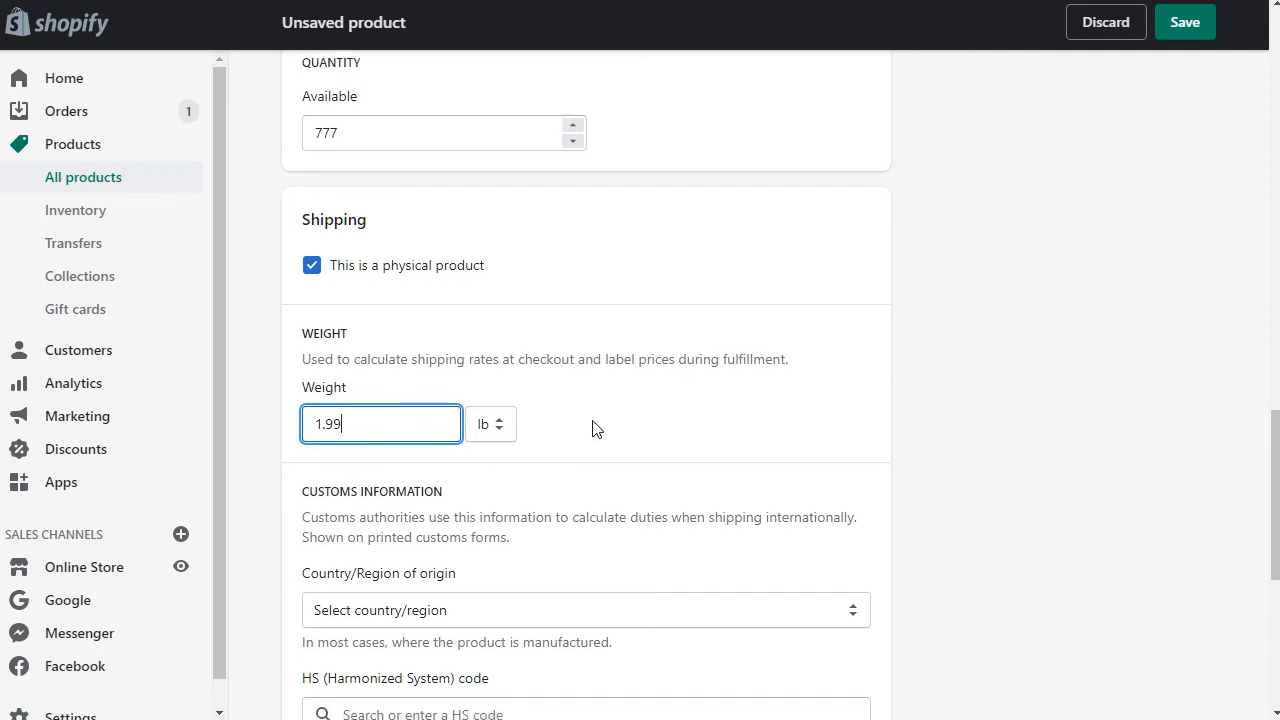
scroll(626, 380, down, 1)
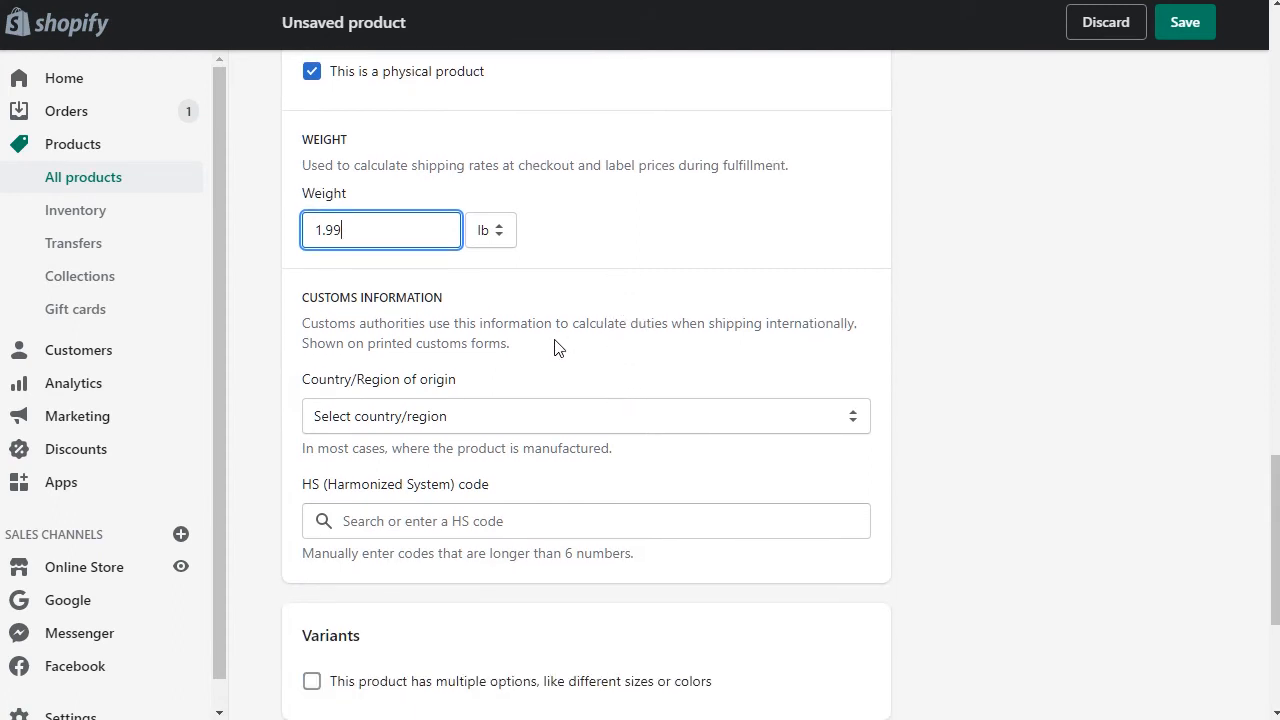
click(570, 422)
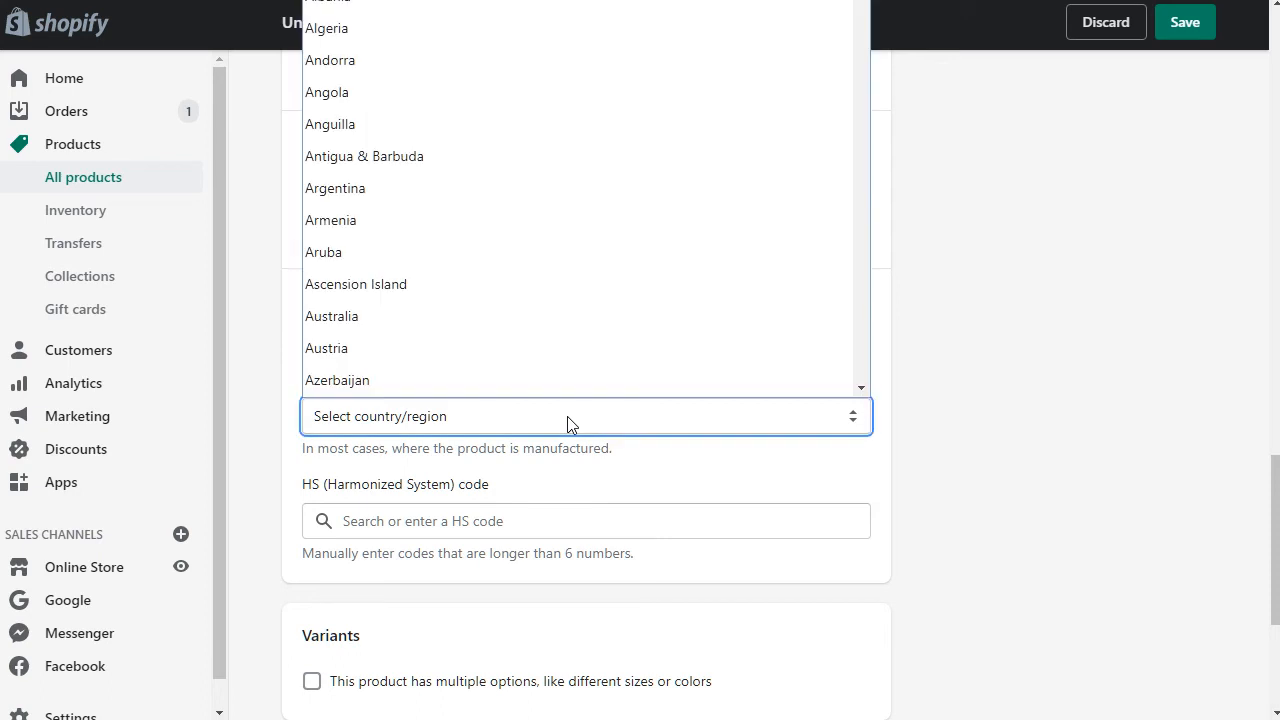
text(united)
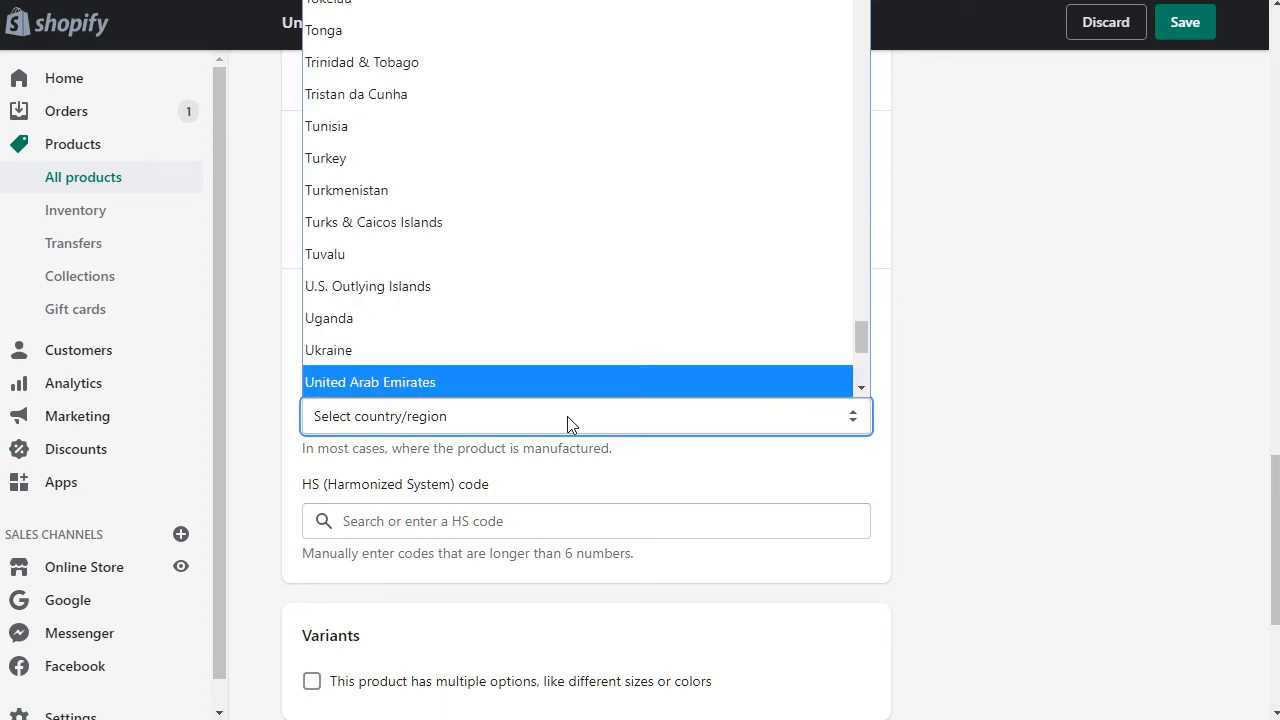
text(italy)
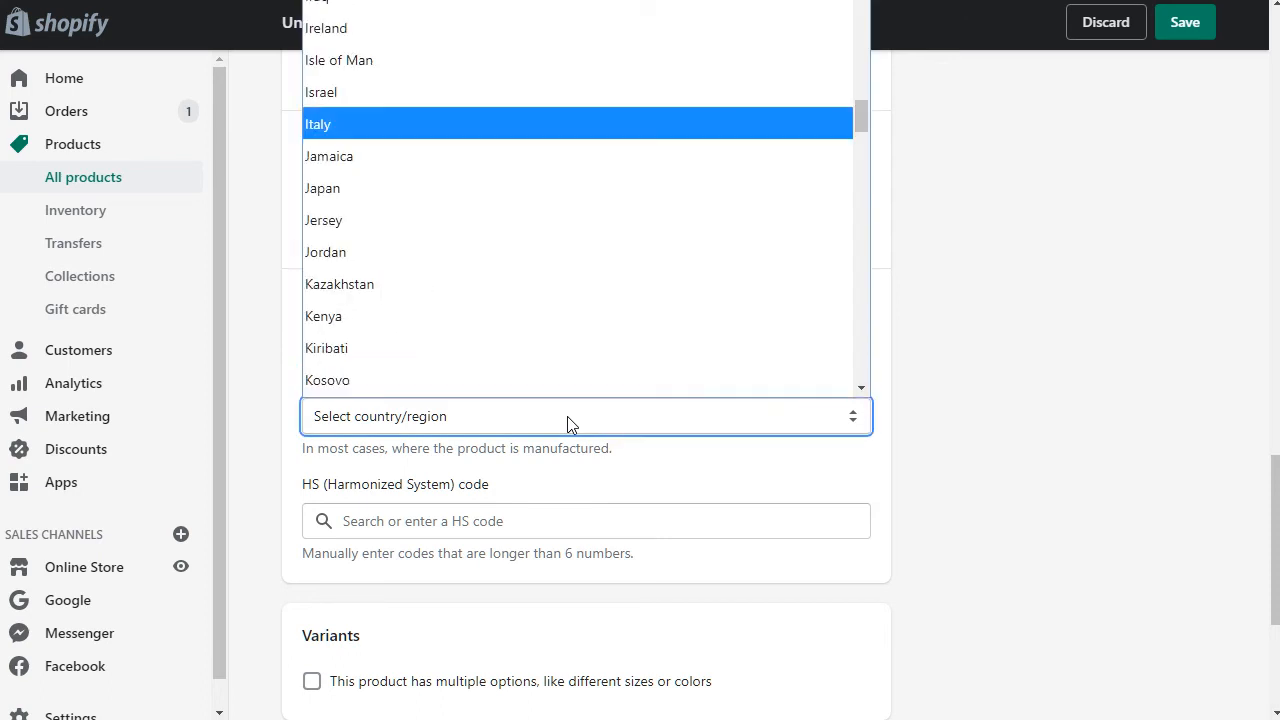
text(united)
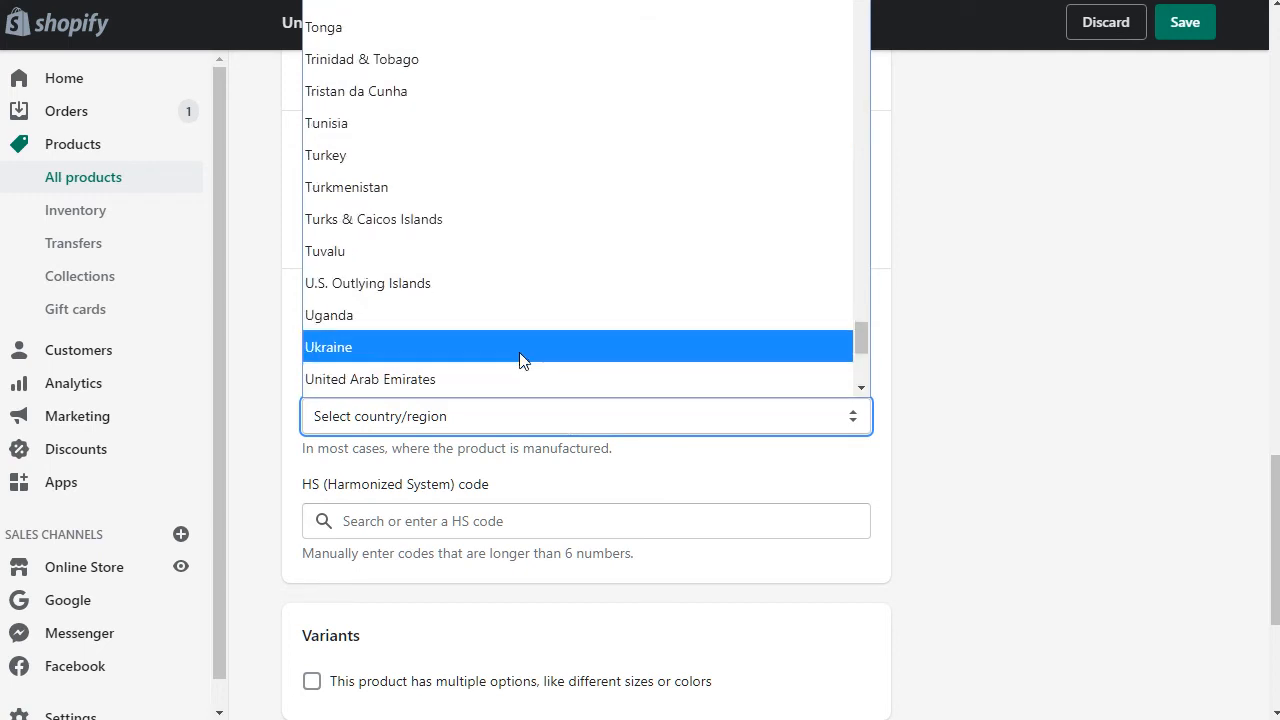
scroll(520, 356, down, 2)
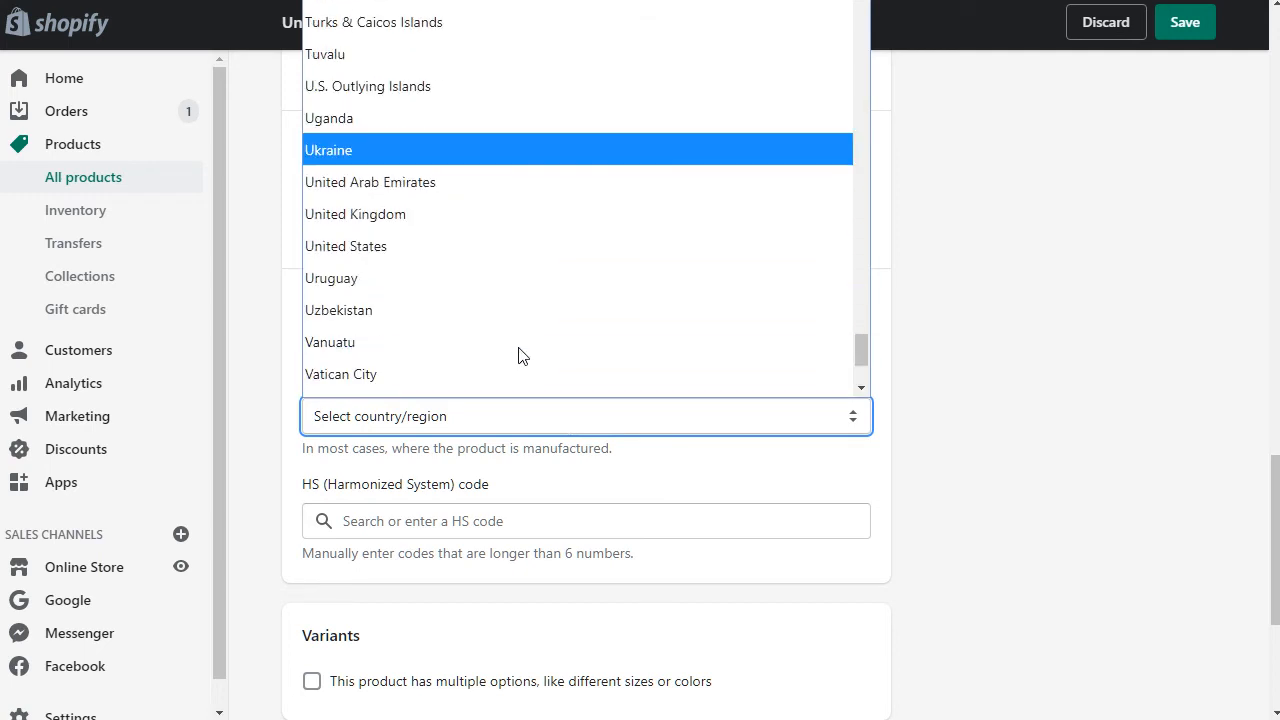
click(480, 246)
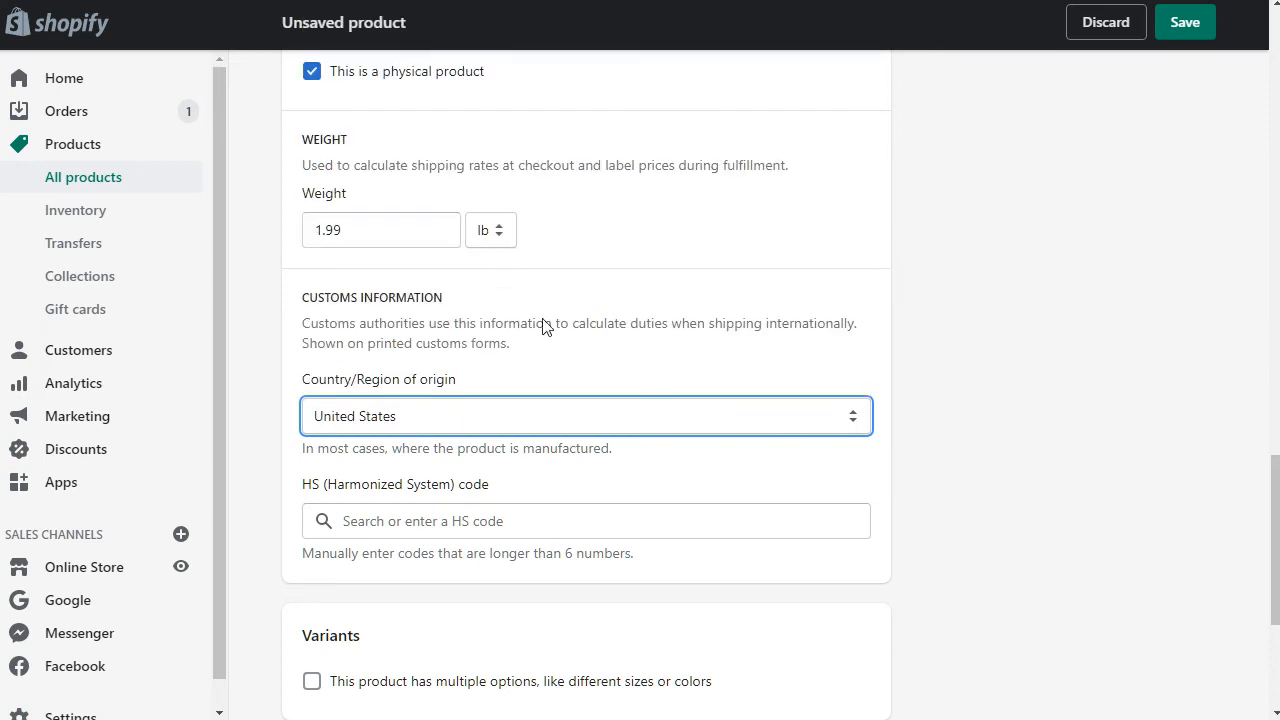
click(930, 330)
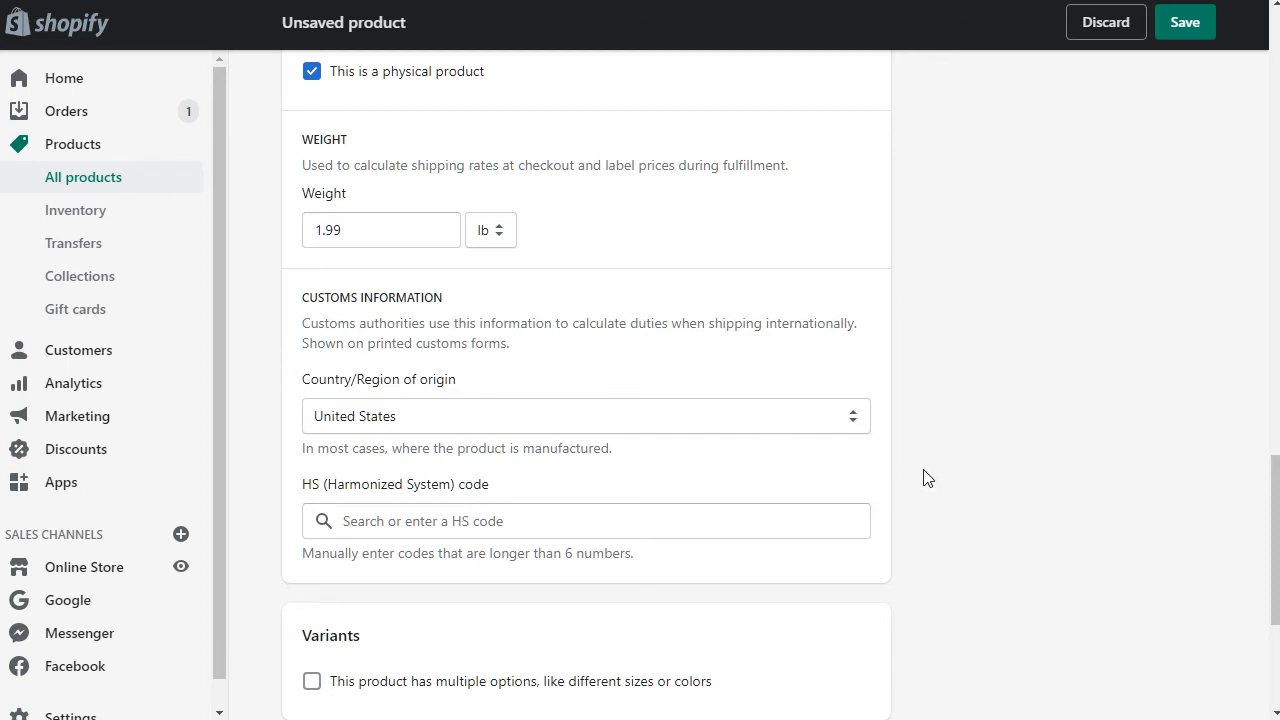
Step: Mark the product as having multiple options, like different sizes or colors
scroll(826, 478, down, 3)
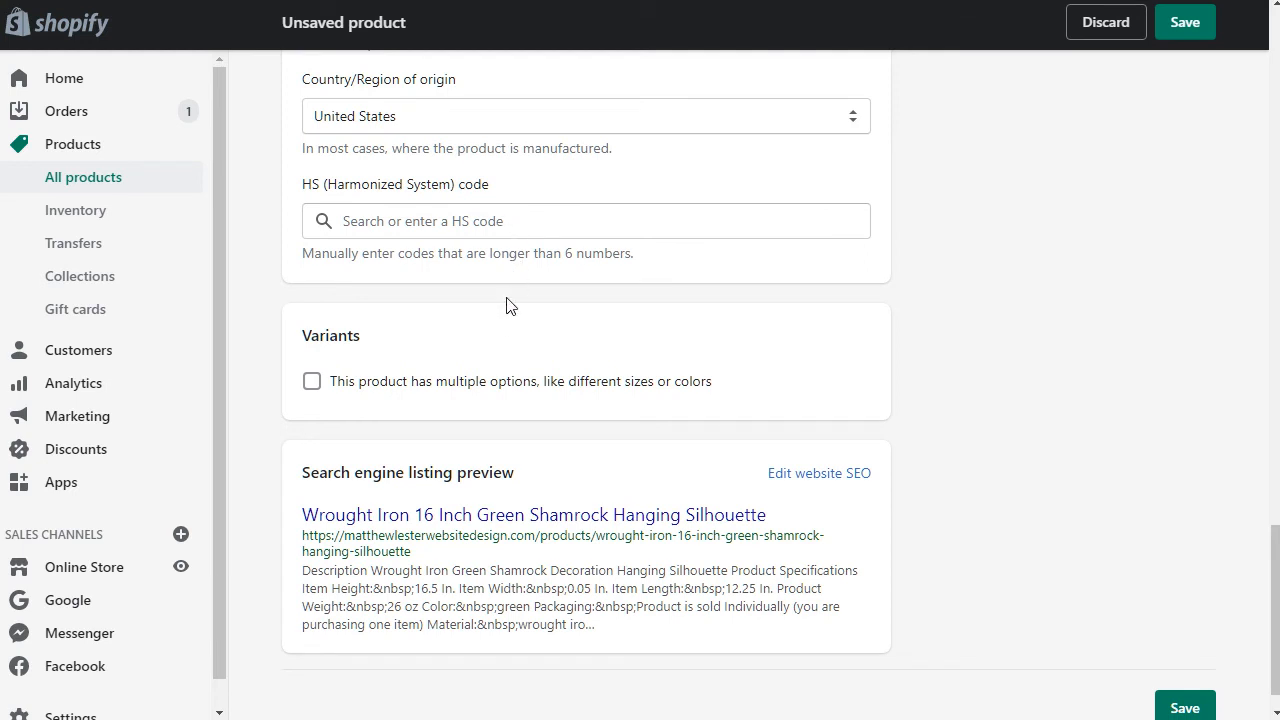
click(450, 385)
scroll(495, 337, down, 1)
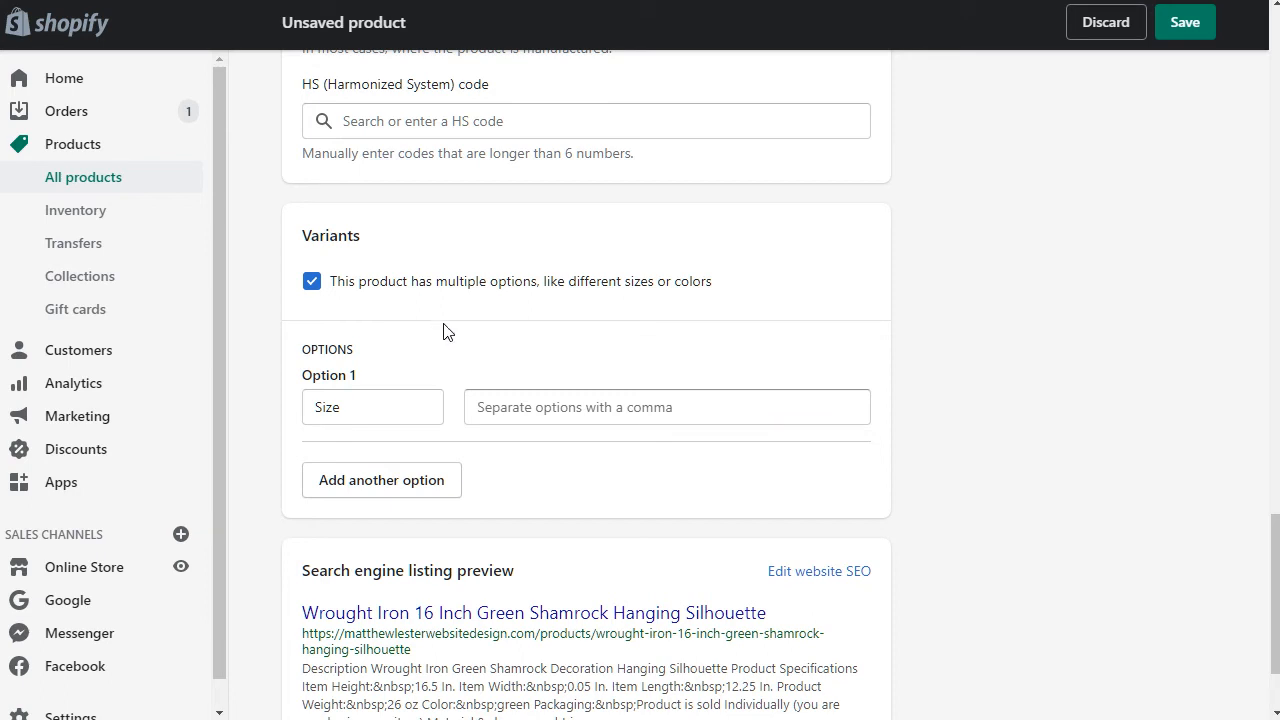
Step: Enter large, small and med as the values of the Size option
click(556, 408)
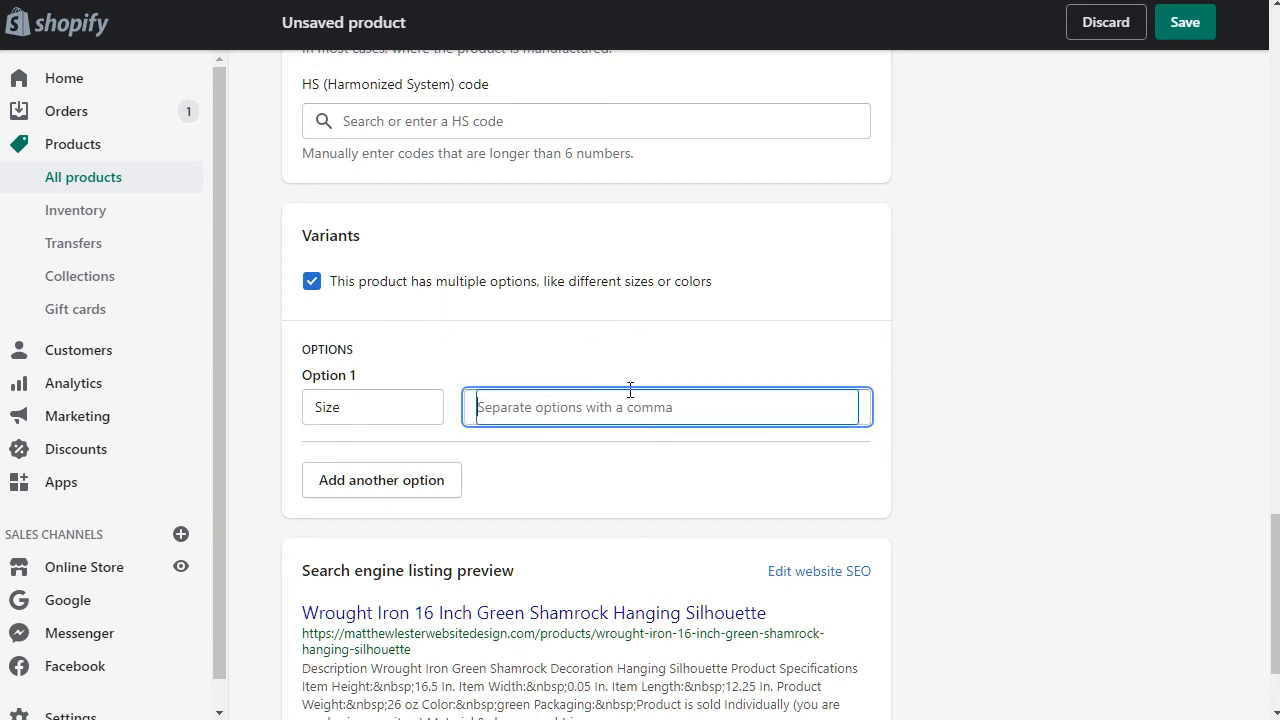
text(IRGE)
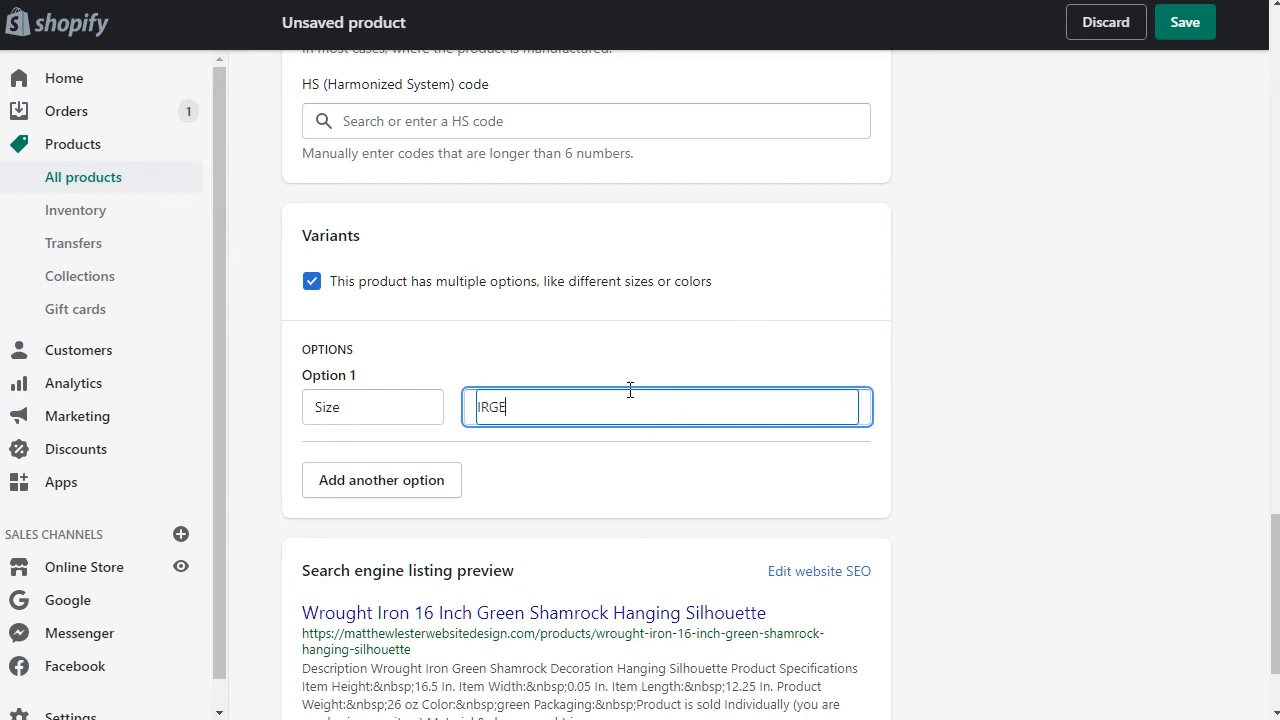
key(BackSpace)
key(BackSpace)
key(BackSpace)
key(BackSpace)
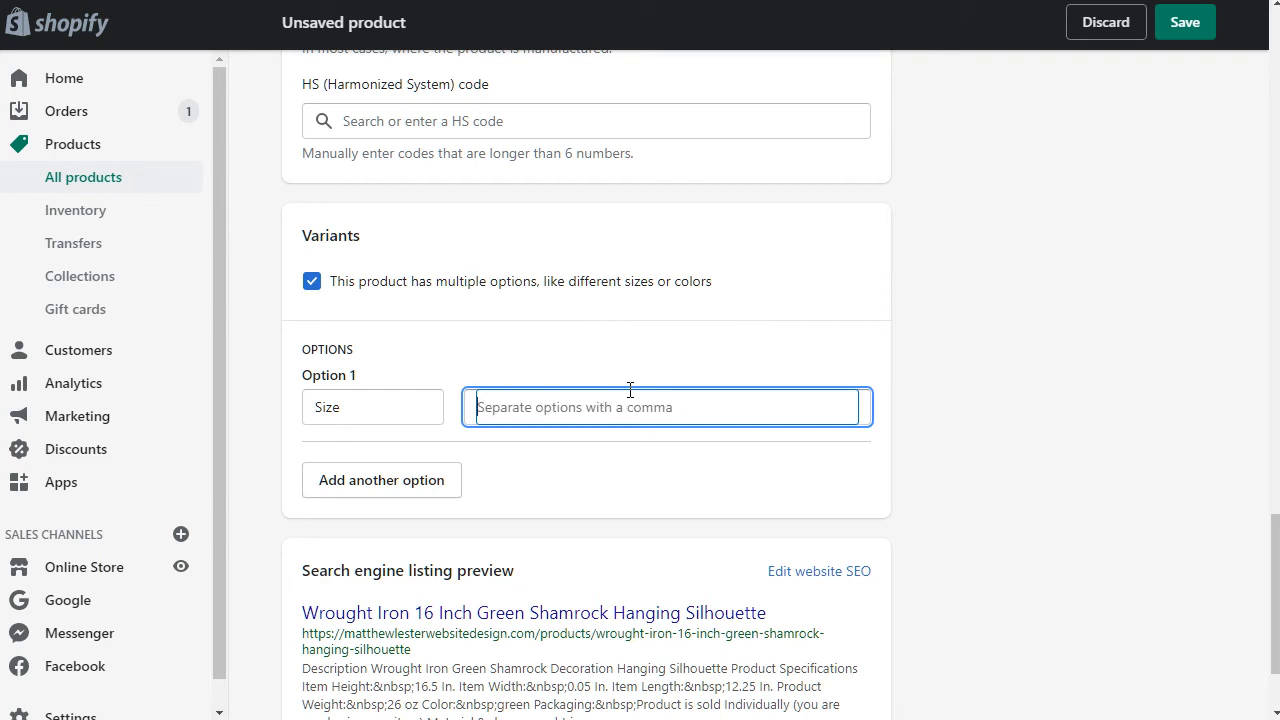
text(la)
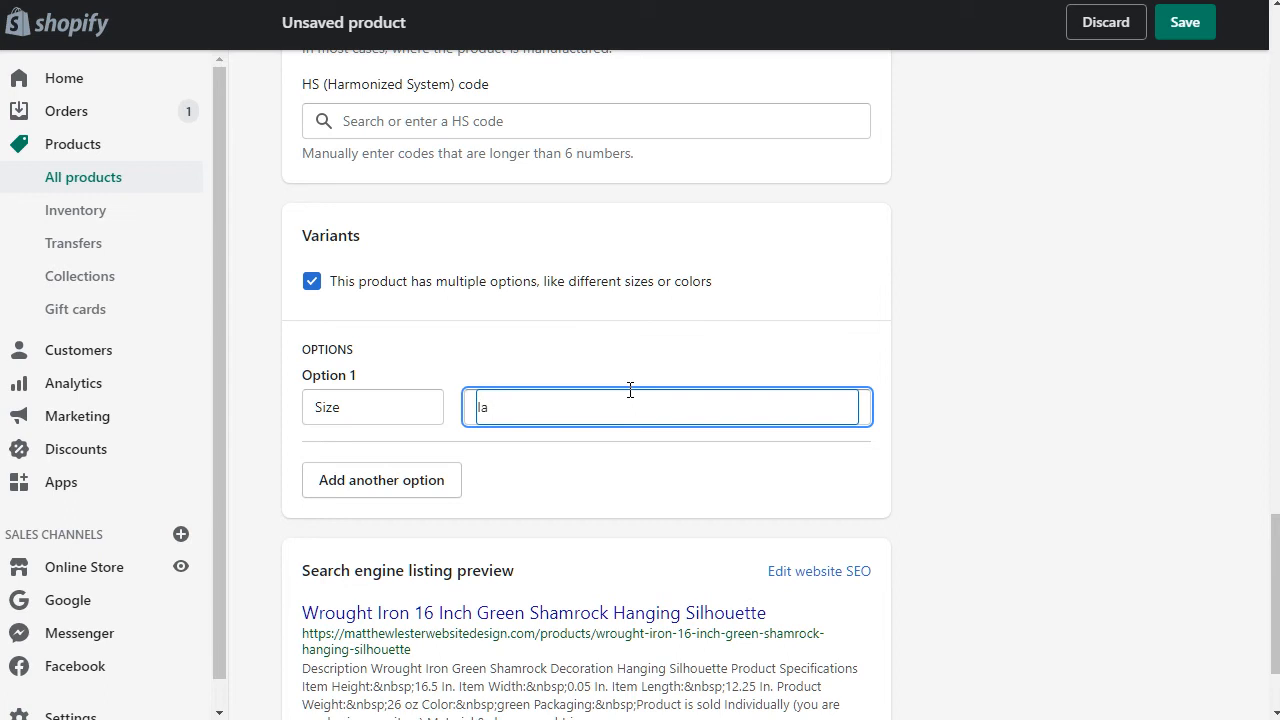
text(rge,)
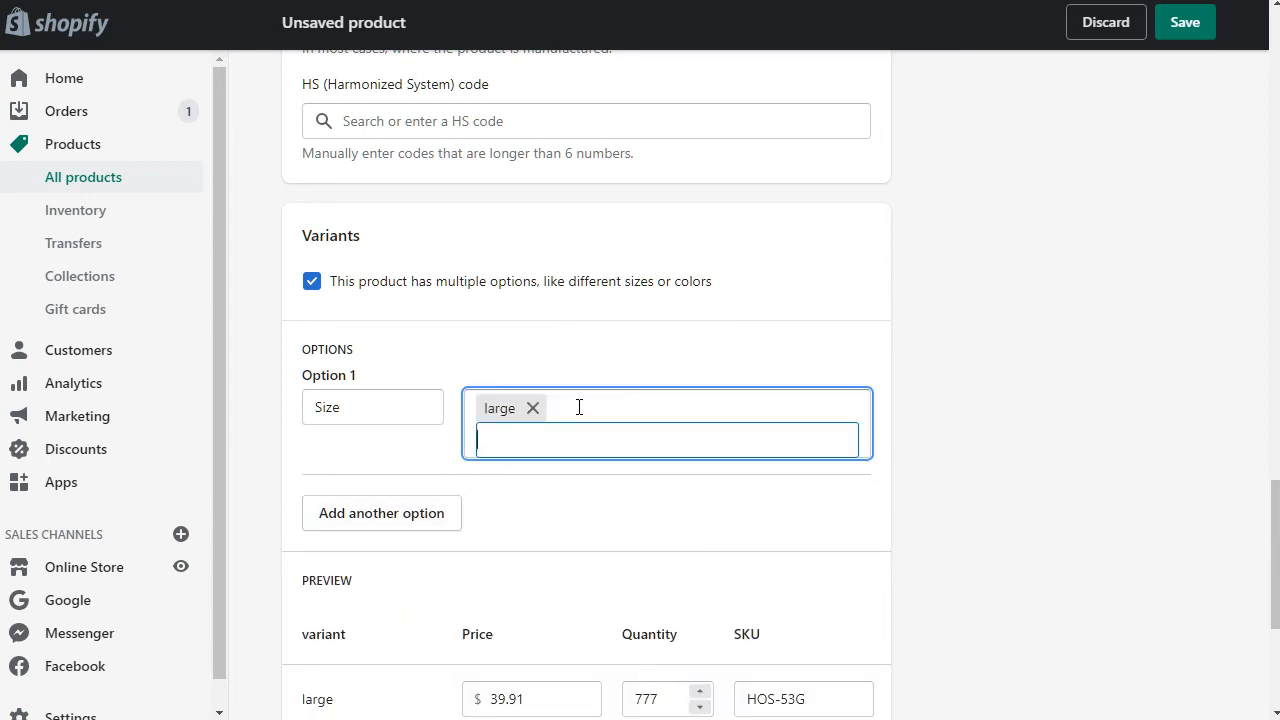
text(small)
text(,)
text(me)
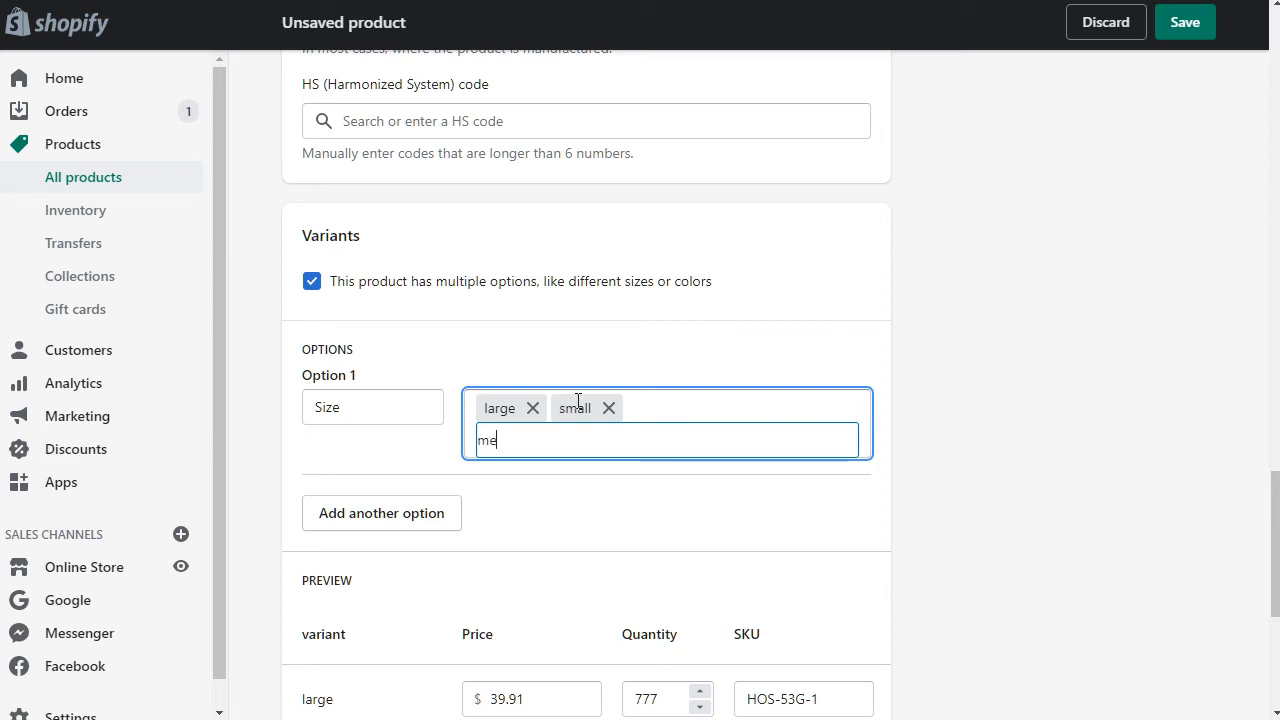
text(d,)
click(1066, 358)
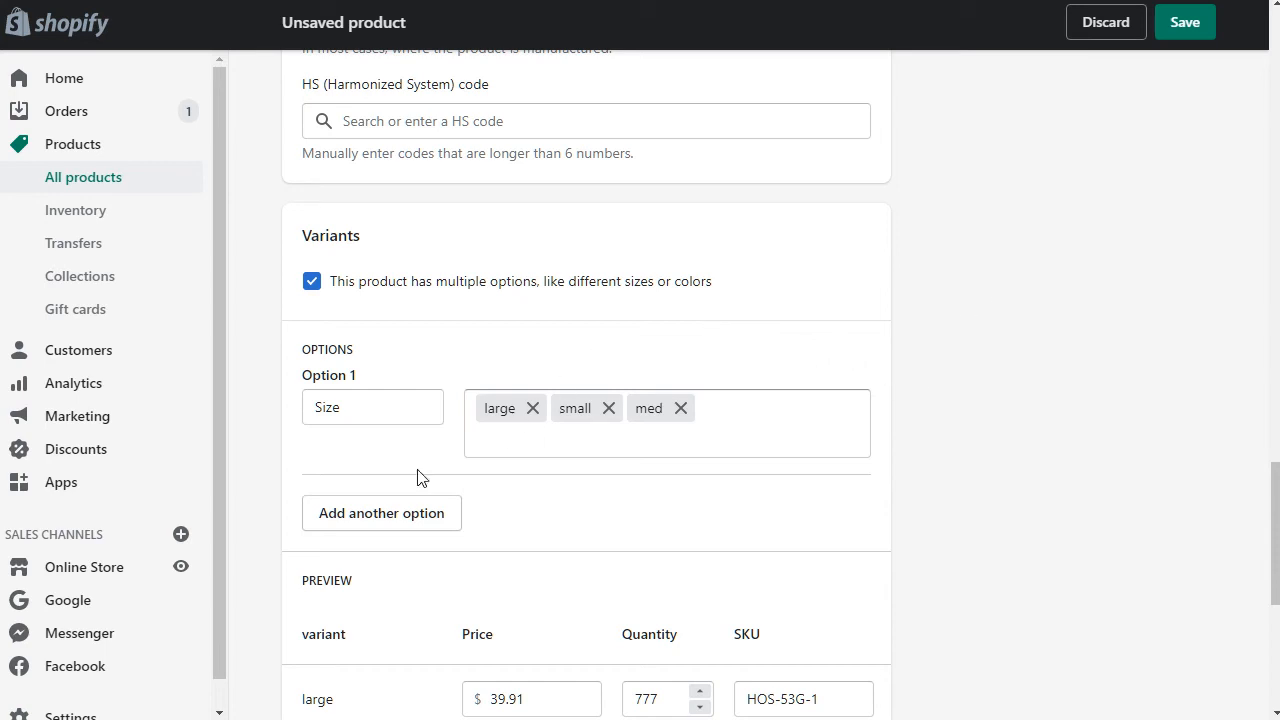
Step: Set the price of the large variant to 59.91 and of the med variant to 49.91
scroll(449, 449, down, 2)
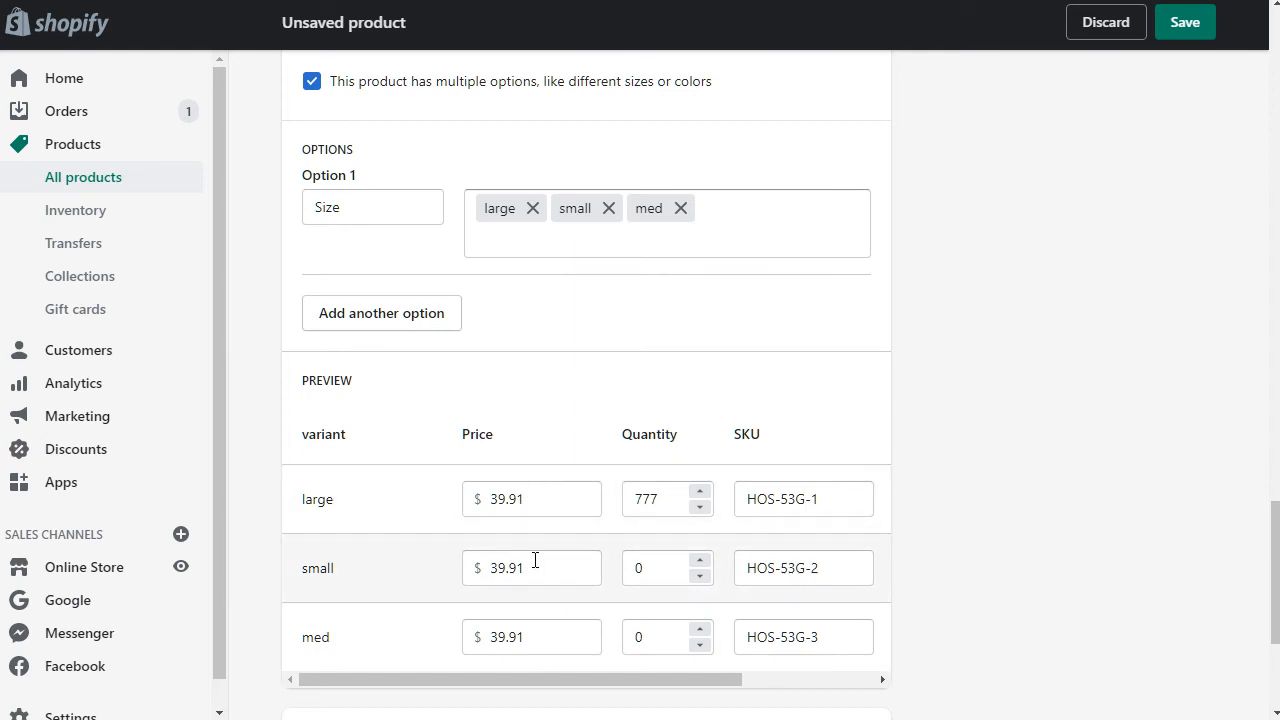
drag(498, 497, 493, 495)
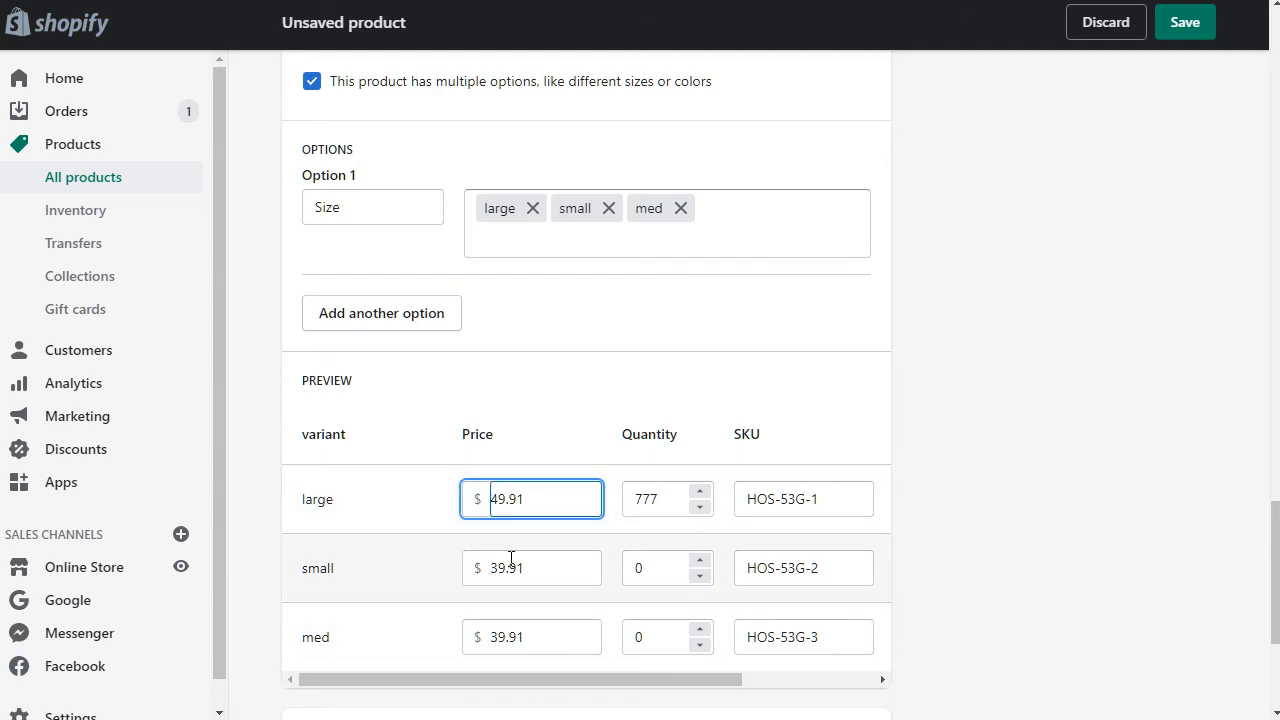
key(BackSpace)
text(5)
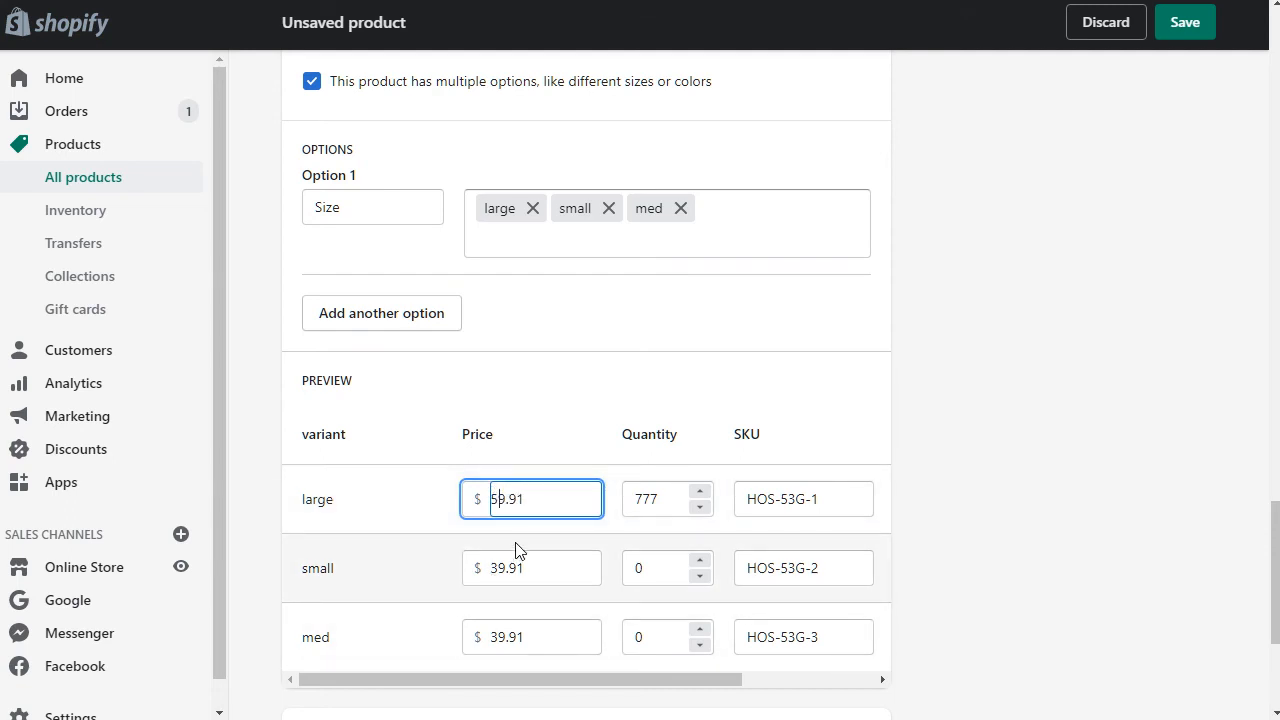
click(496, 636)
key(BackSpace)
text(4)
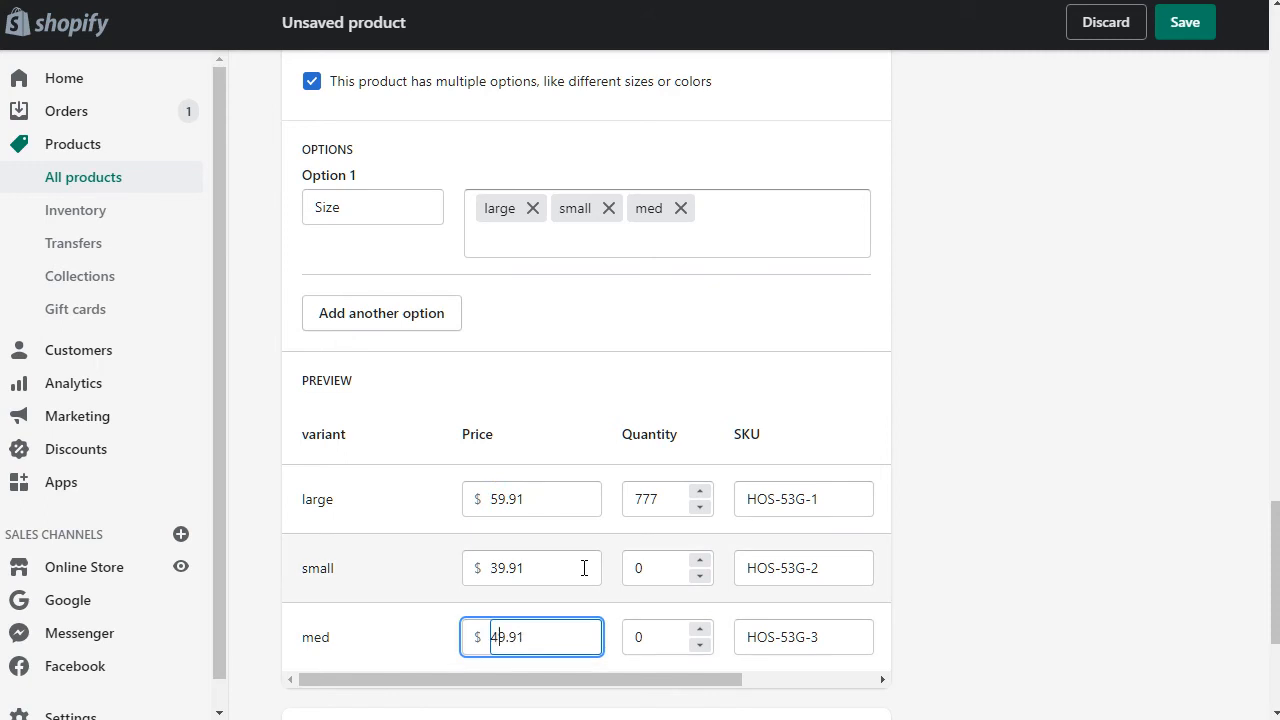
Step: Set the quantity of the small variant to 55 and of the med variant to 35
click(844, 499)
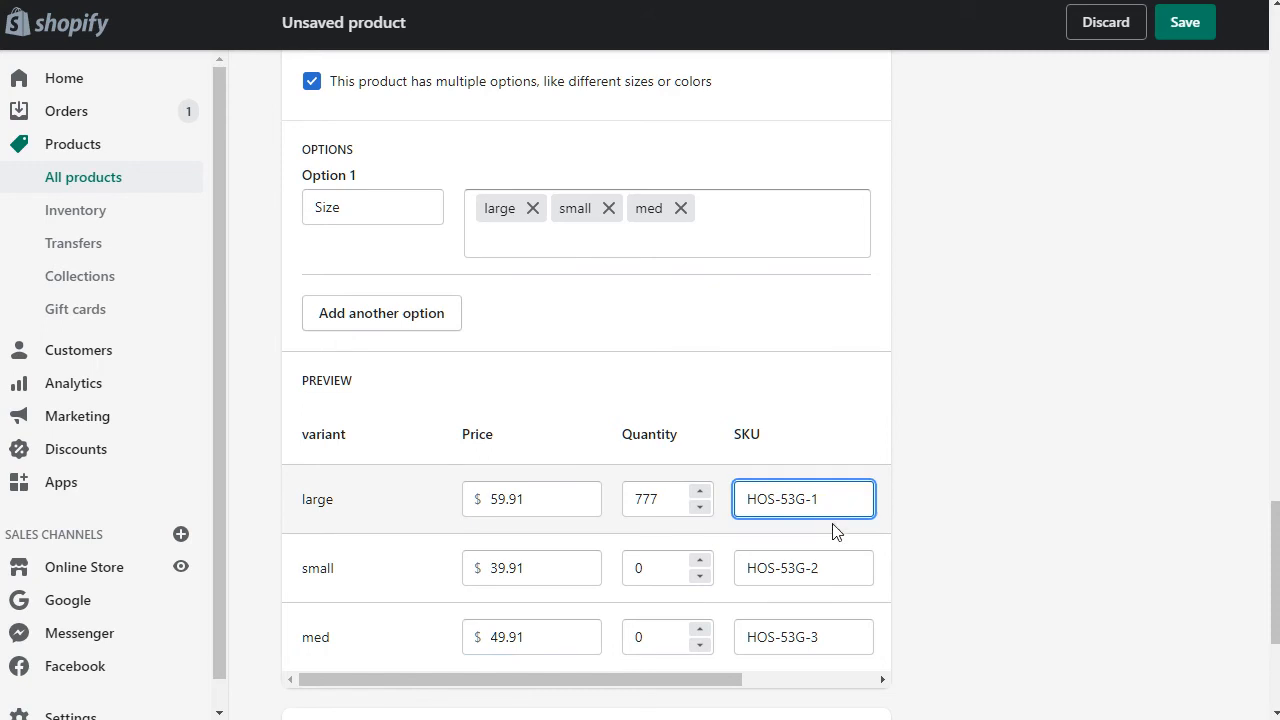
scroll(836, 515, down, 1)
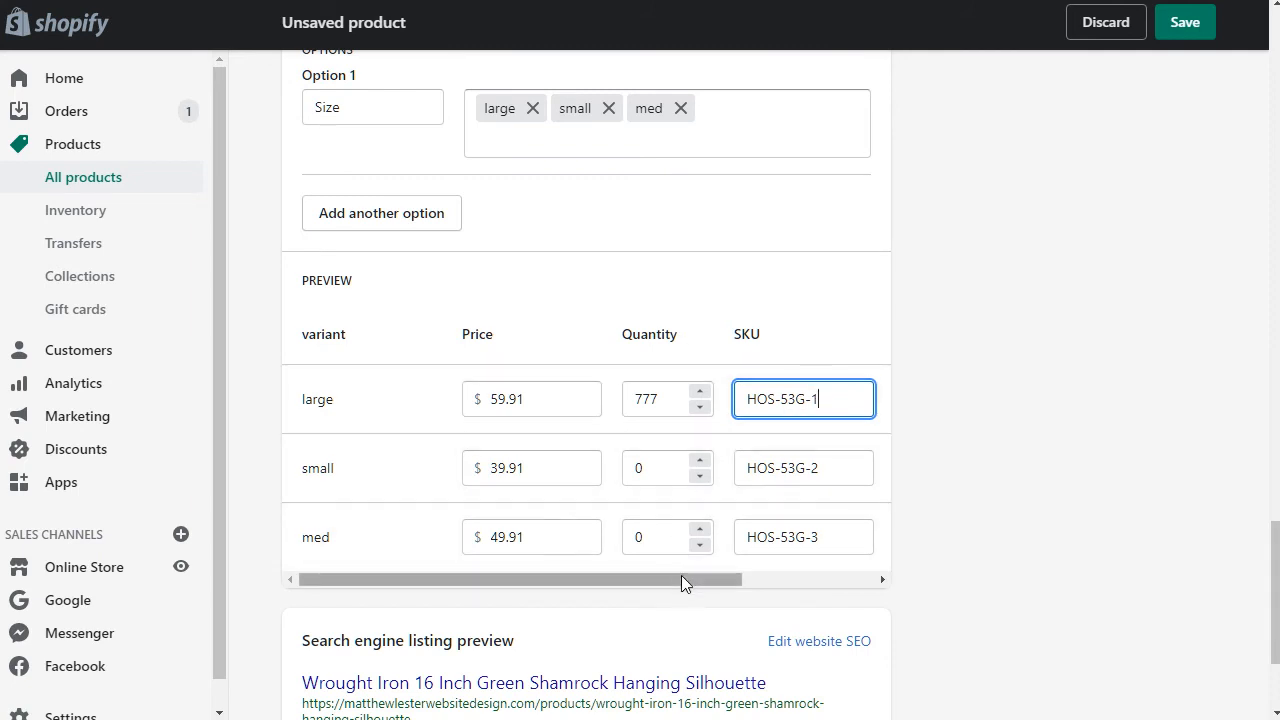
drag(710, 579, 857, 583)
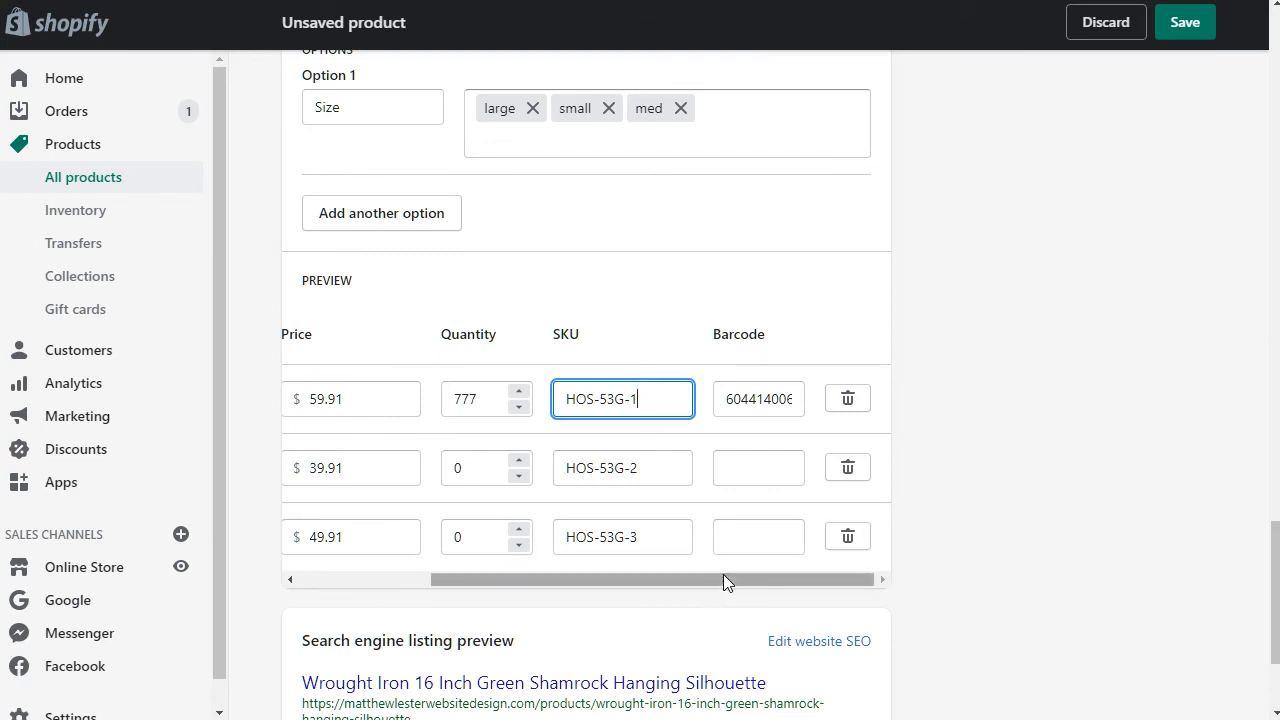
drag(723, 579, 551, 594)
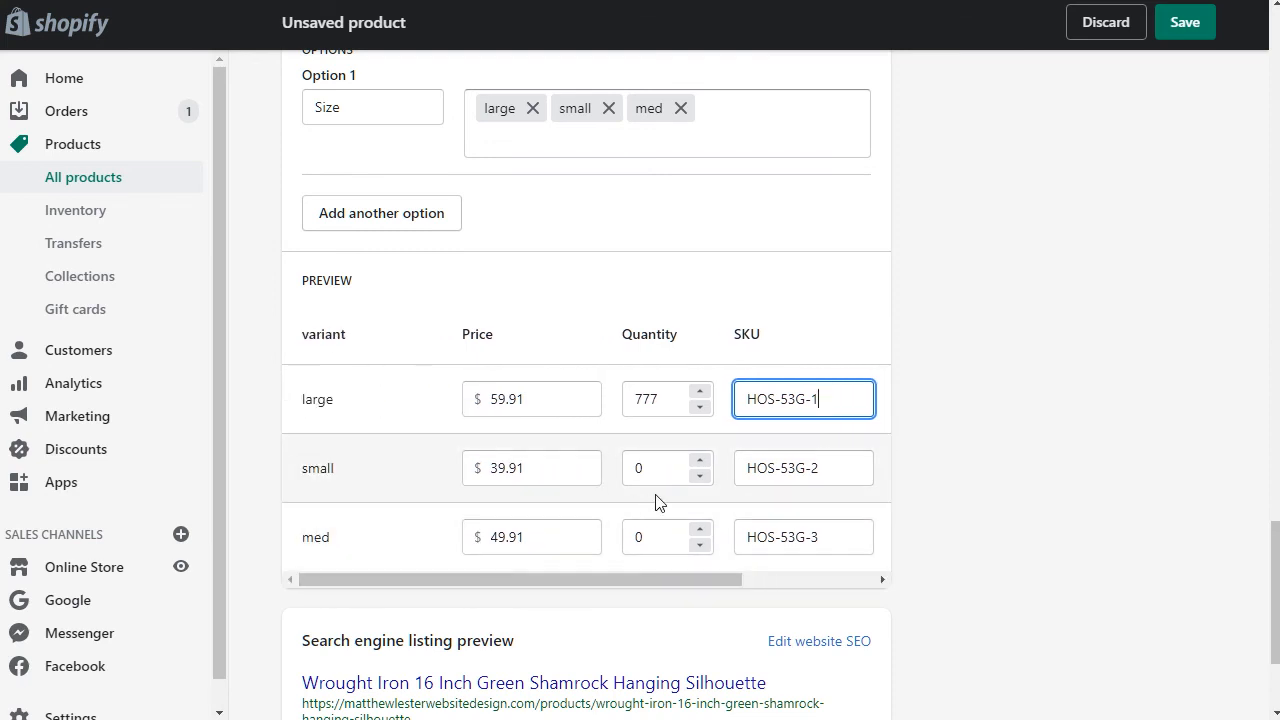
drag(652, 470, 589, 460)
text(55)
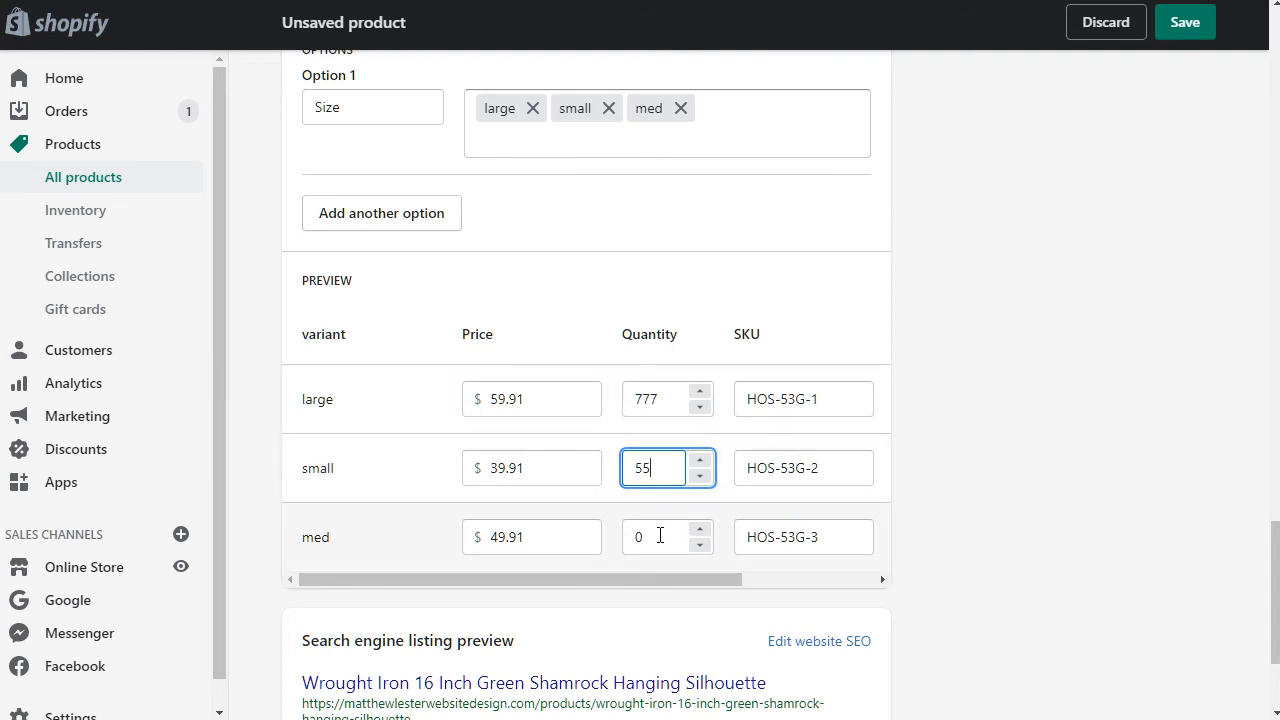
drag(660, 535, 571, 529)
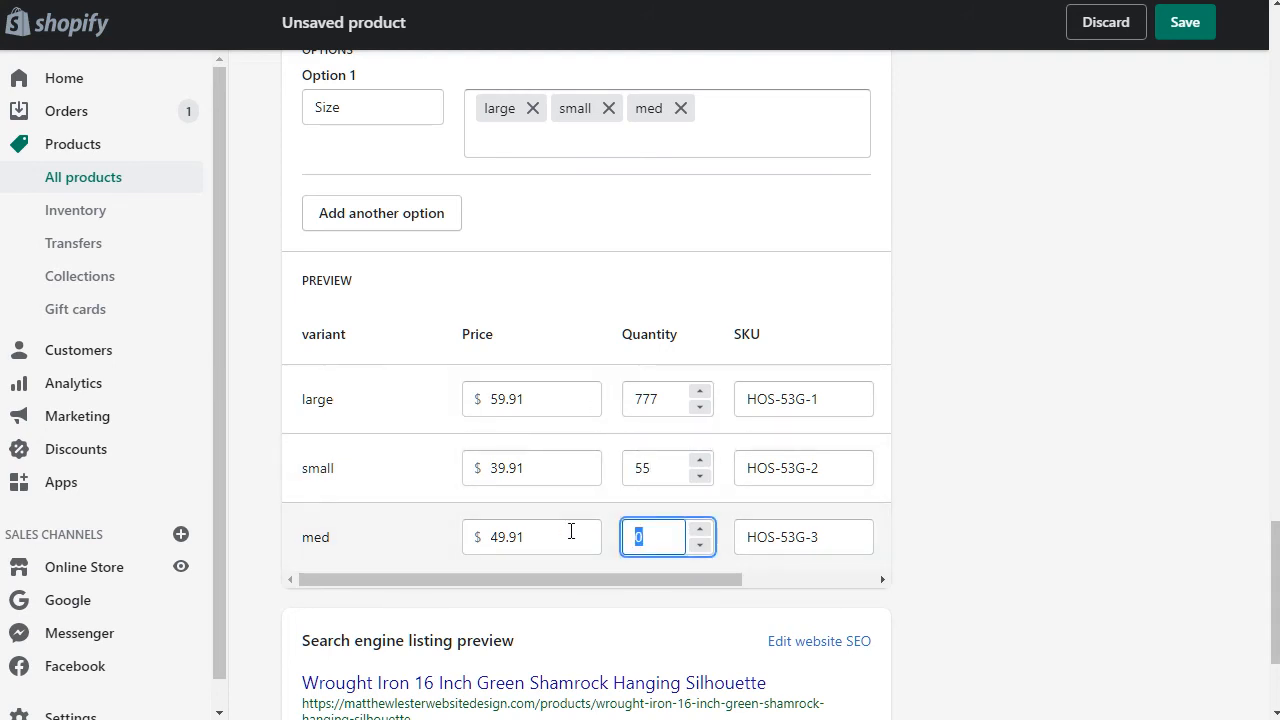
text(35)
click(1015, 450)
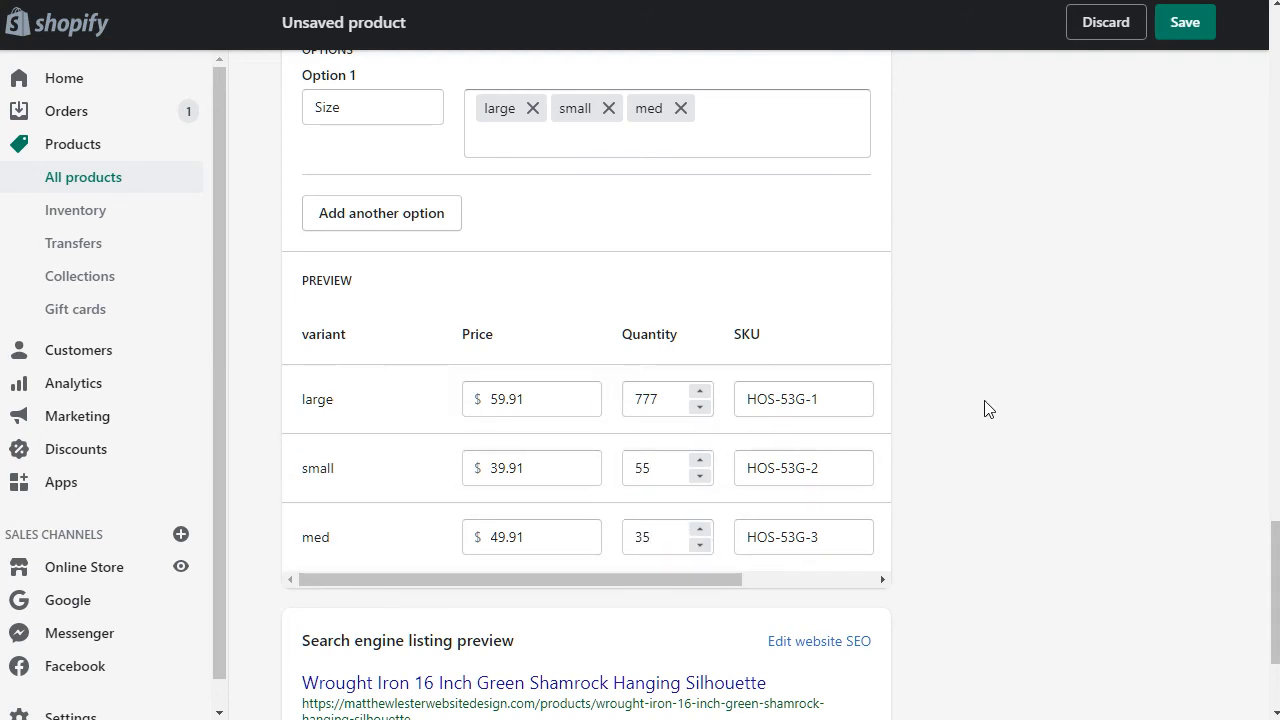
Step: Turn off the multiple options setting for the product to remove its size variants
scroll(560, 312, up, 2)
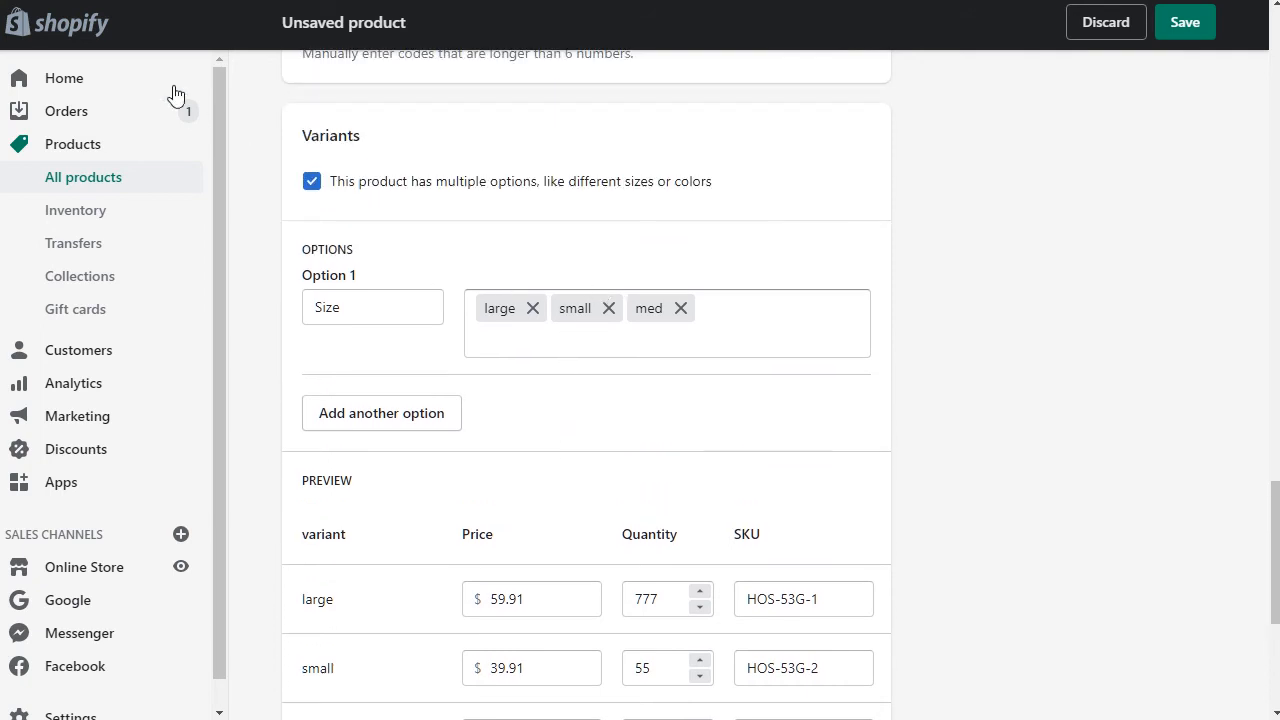
click(312, 181)
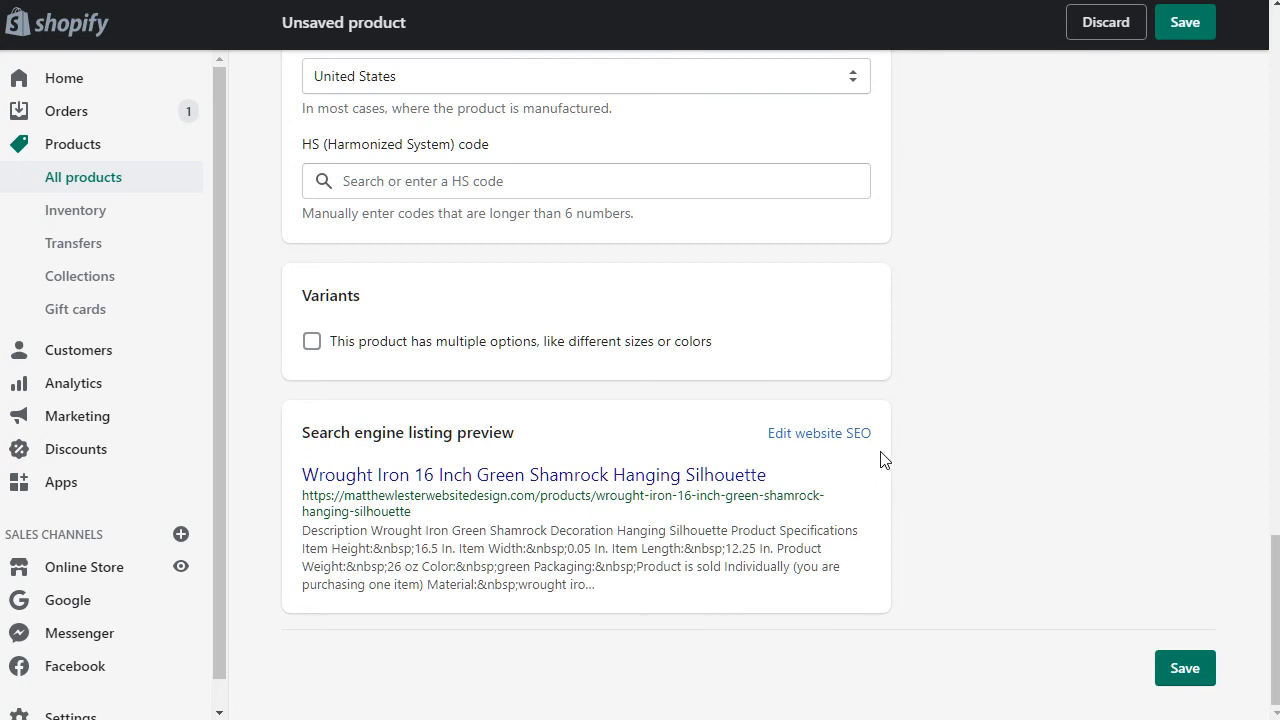
Step: Open the website SEO fields and review the page title, description, and URL and handle
click(827, 437)
scroll(883, 421, down, 1)
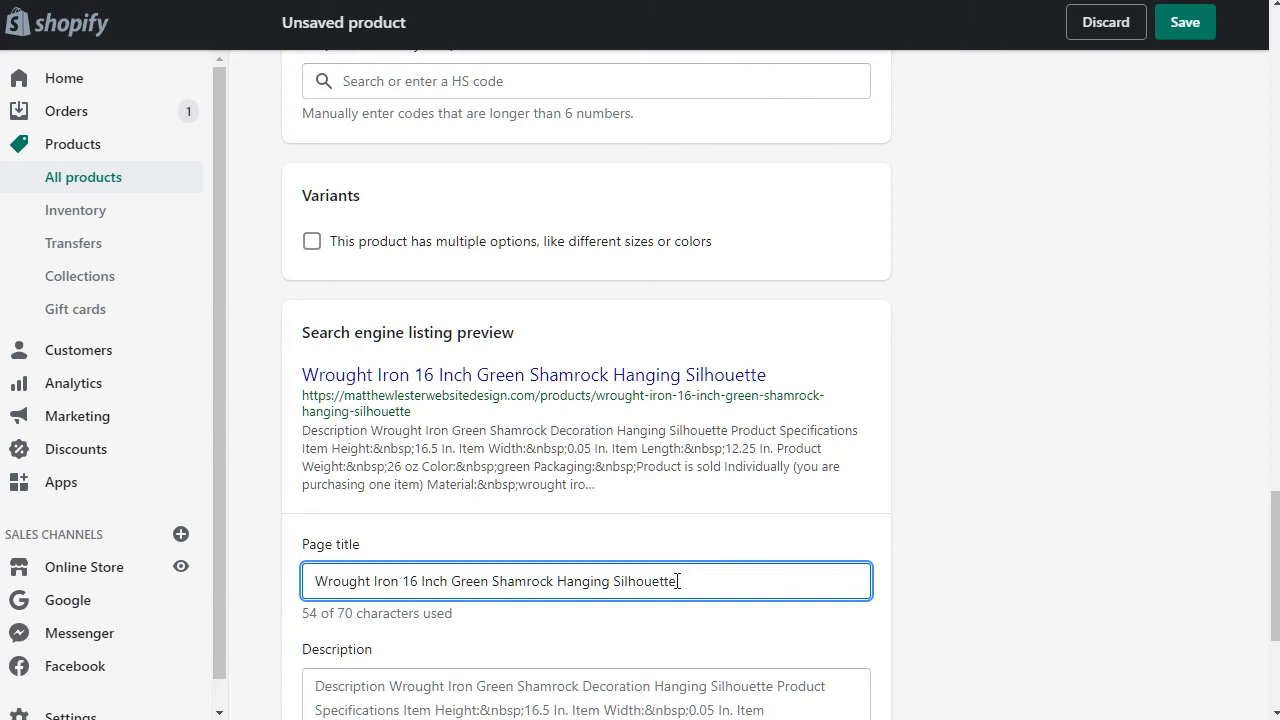
scroll(817, 444, down, 2)
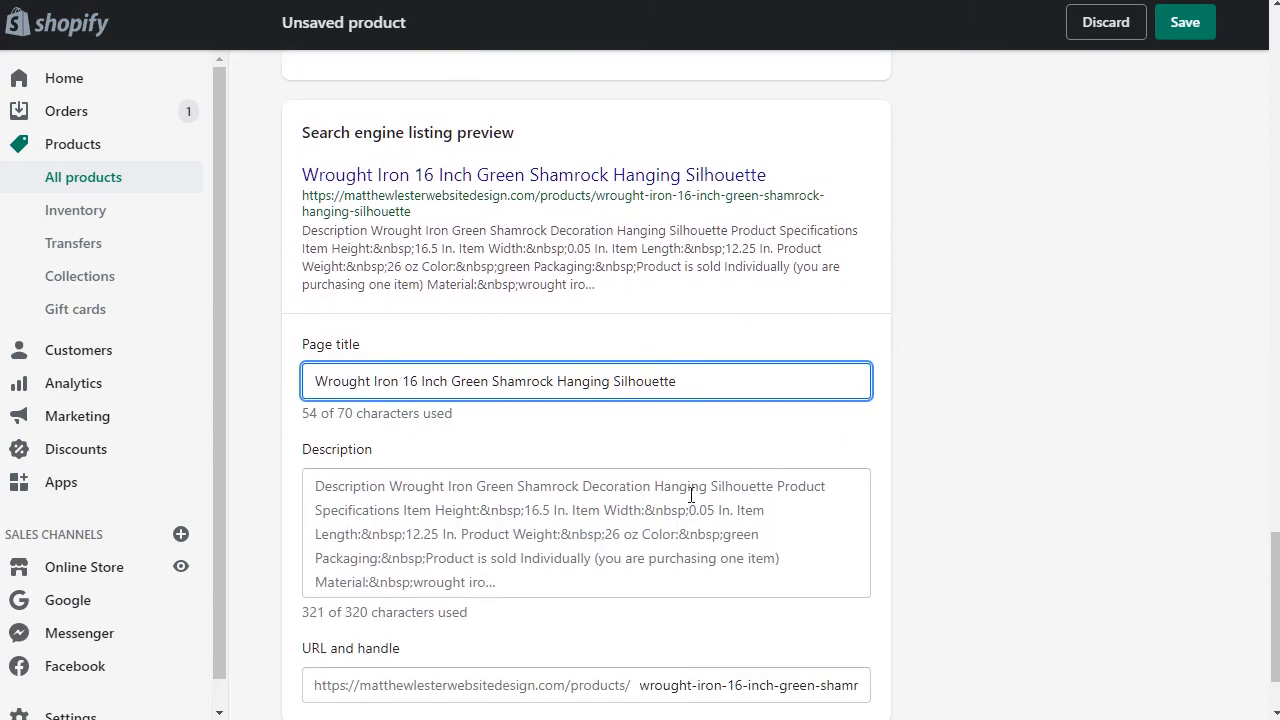
scroll(932, 387, down, 1)
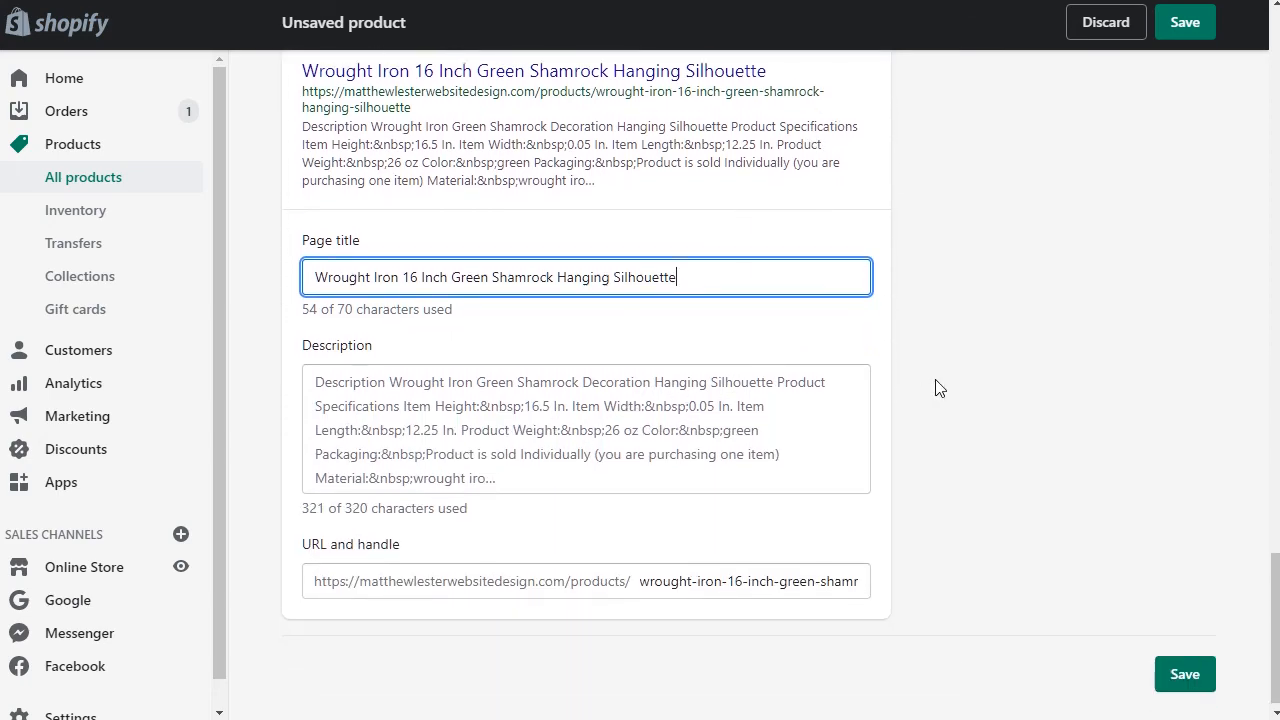
scroll(935, 382, up, 5)
scroll(932, 380, down, 2)
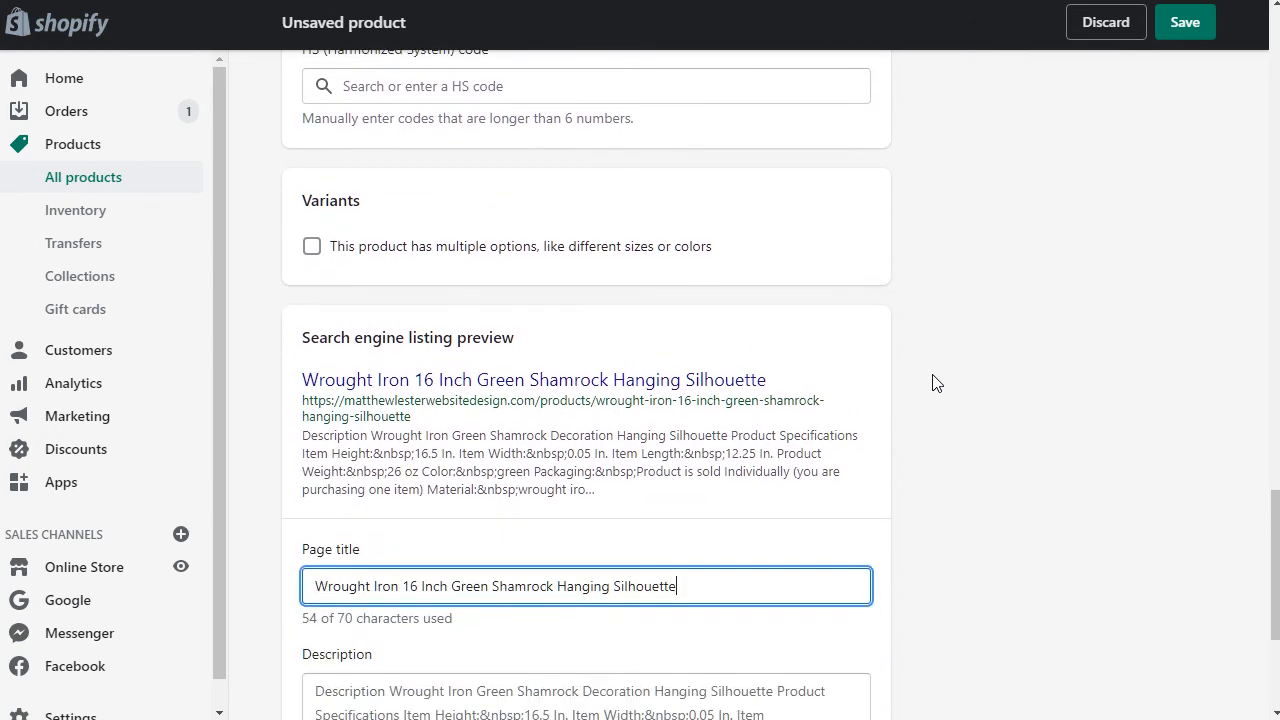
Step: Change the product status to Active
scroll(925, 375, up, 2)
scroll(890, 335, up, 5)
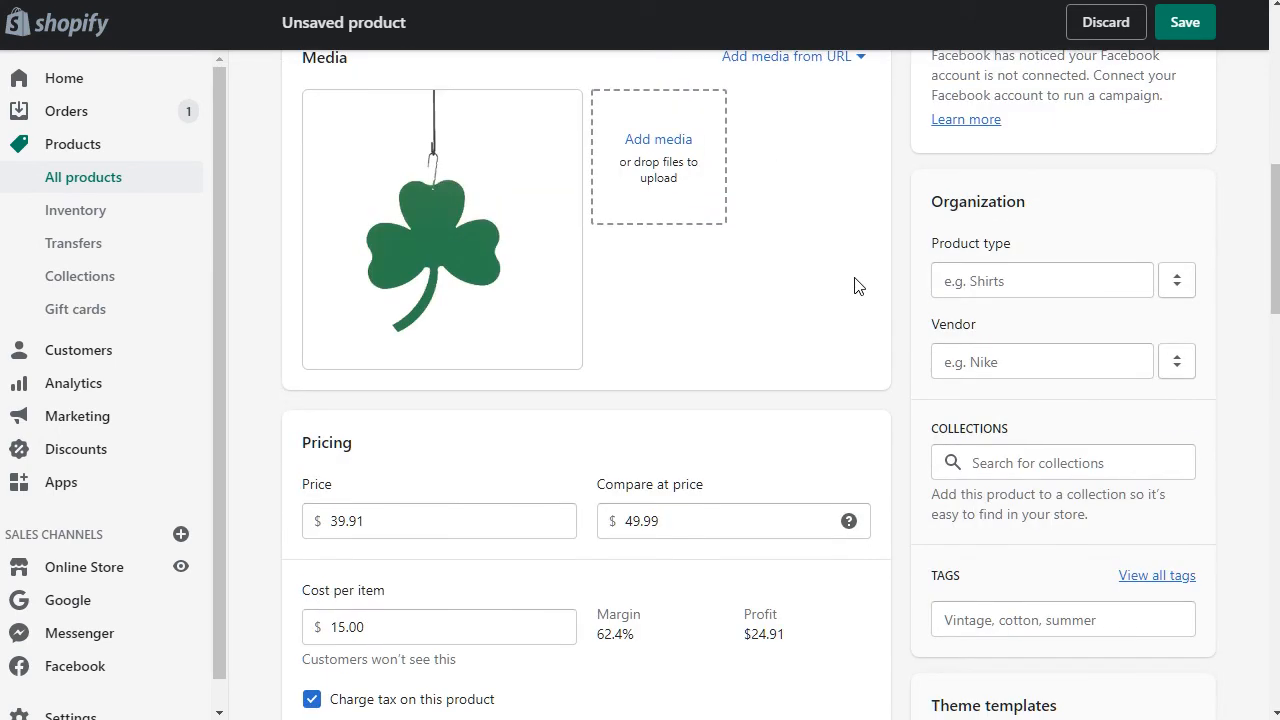
scroll(855, 291, up, 8)
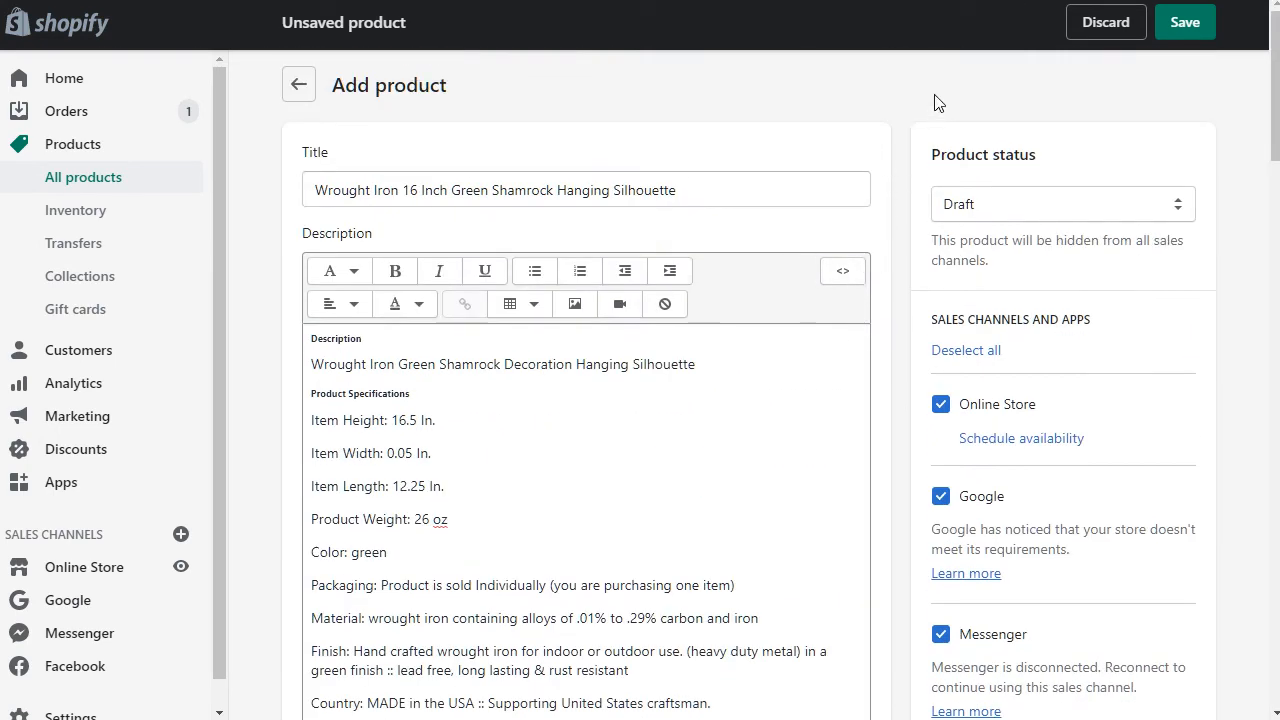
click(1040, 208)
click(1040, 240)
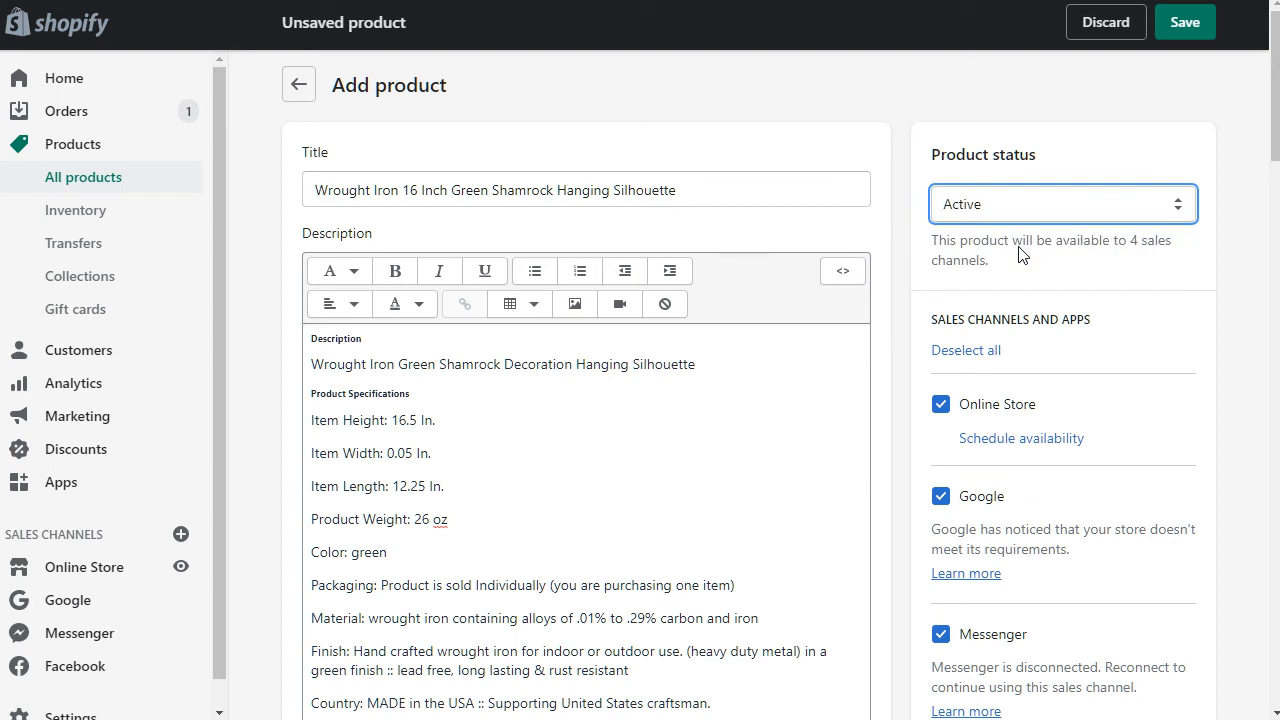
click(934, 104)
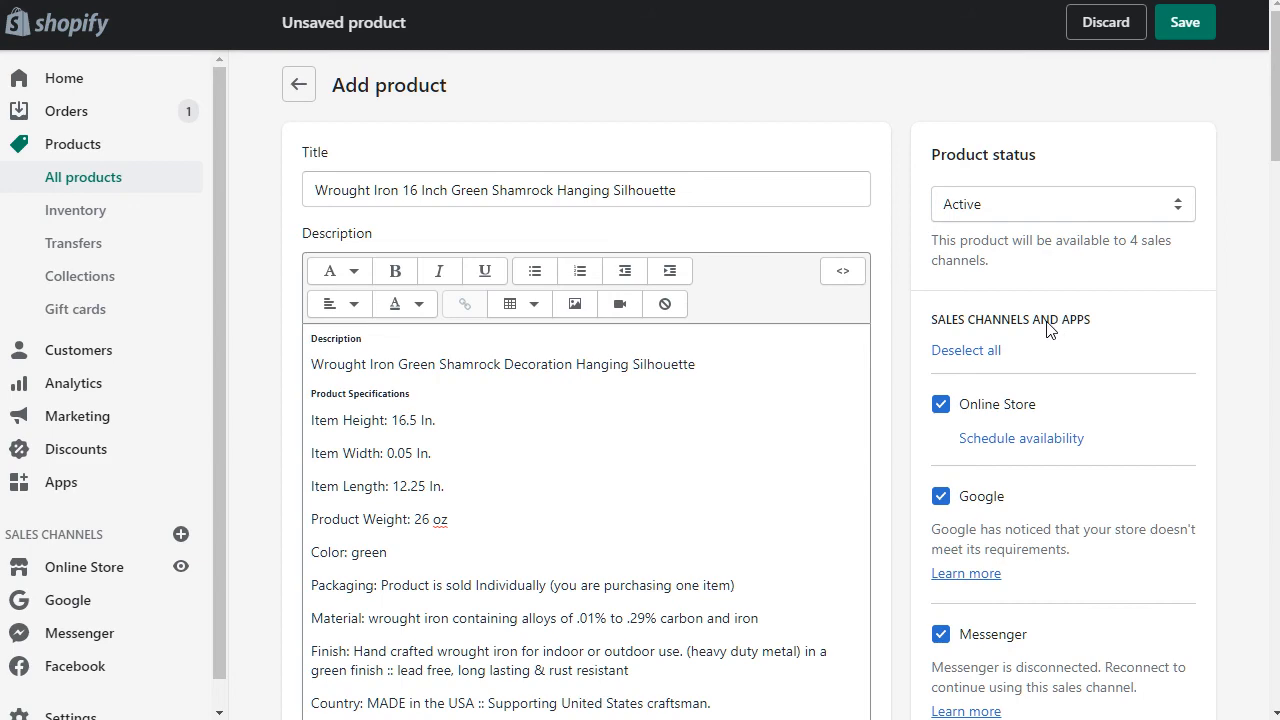
Step: Review the sales channels and apps selected for the product, including Online Store, Google, Messenger and Facebook
scroll(1095, 338, down, 1)
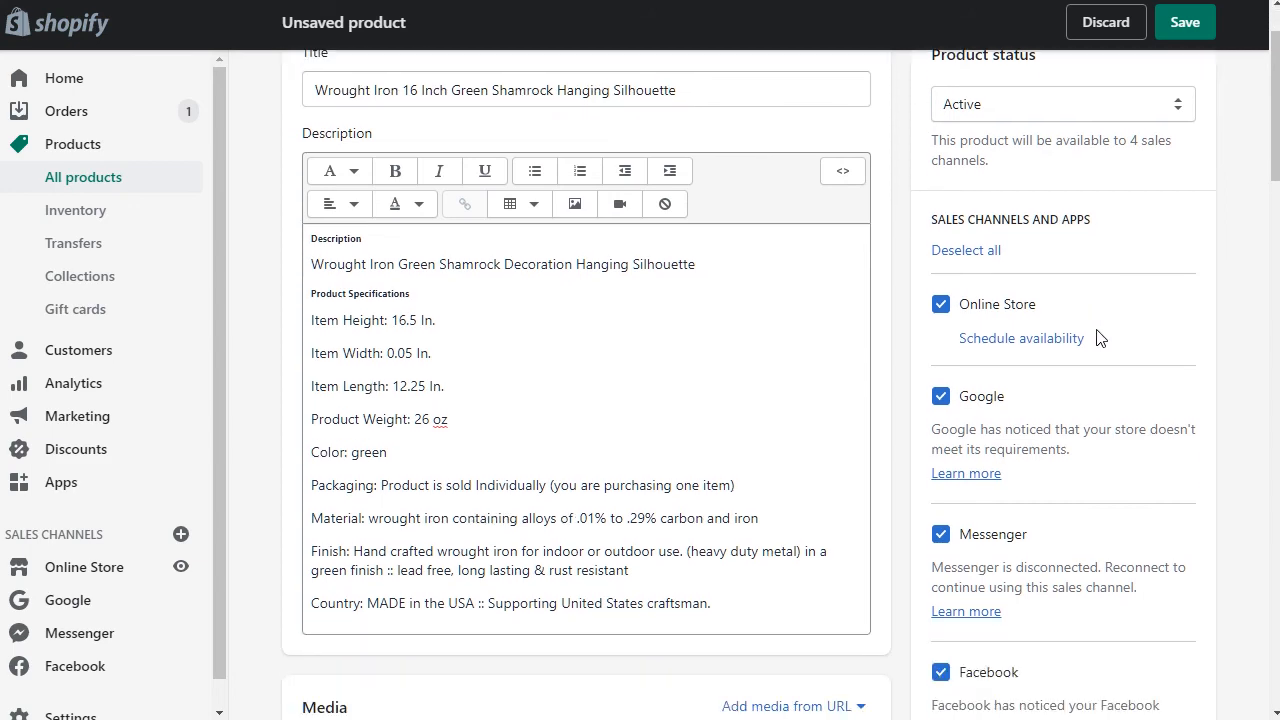
scroll(1090, 340, down, 1)
scroll(1087, 343, down, 2)
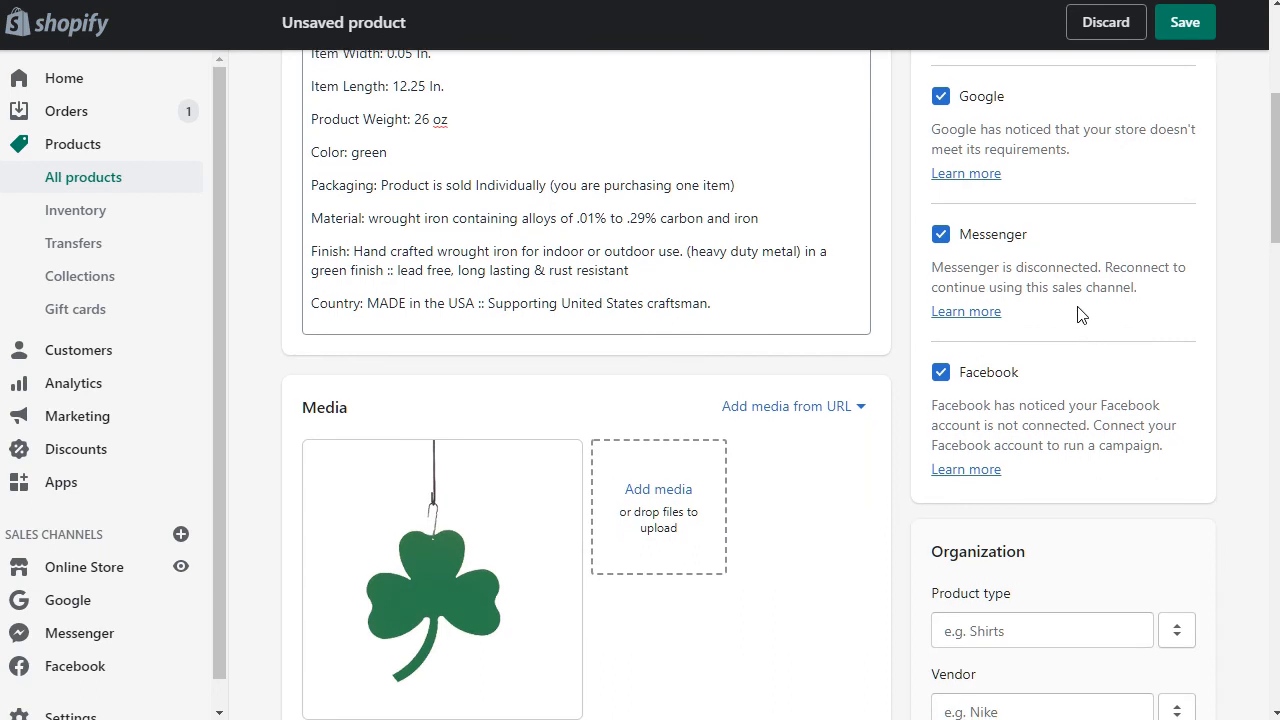
scroll(1058, 290, up, 2)
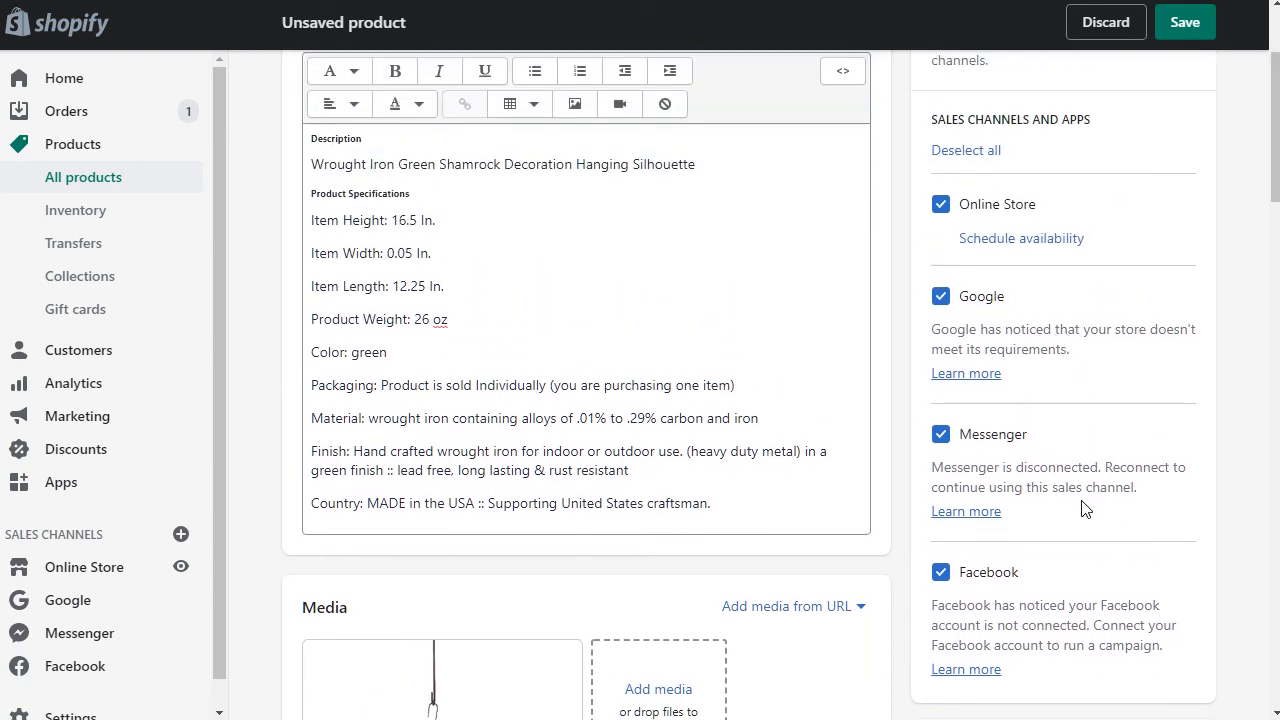
scroll(1085, 509, down, 2)
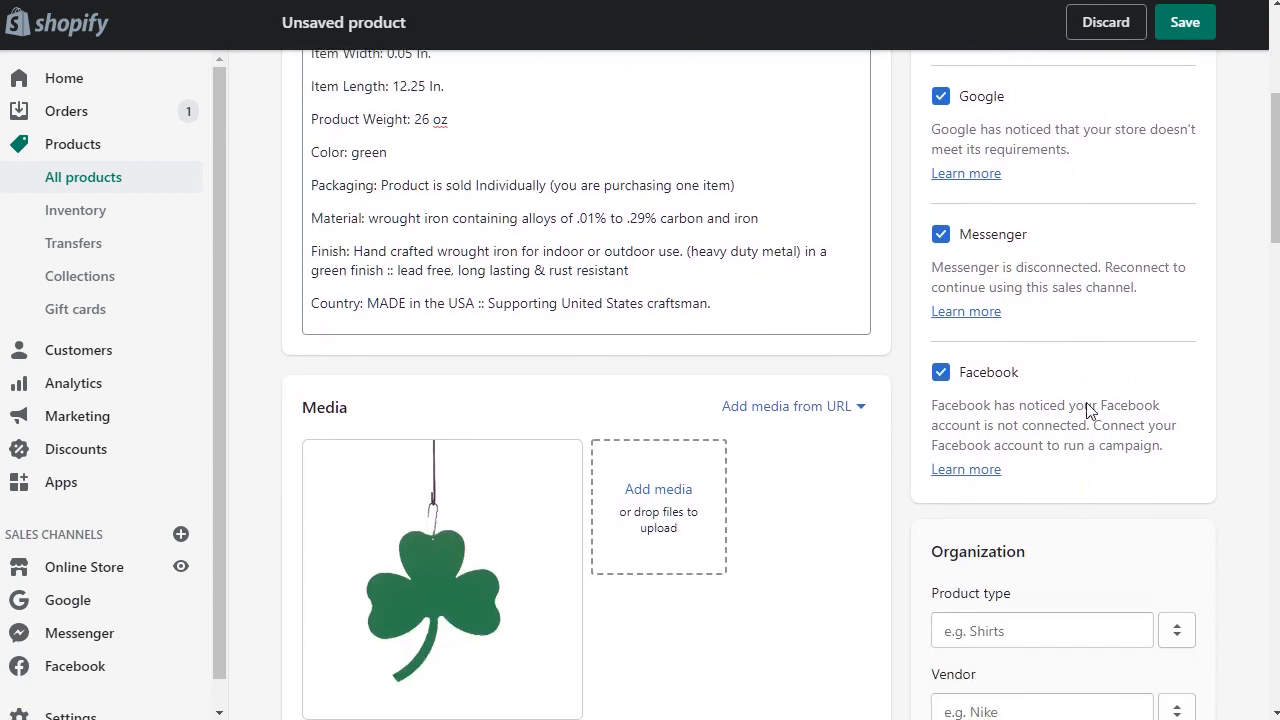
scroll(1088, 415, down, 1)
scroll(1084, 420, down, 1)
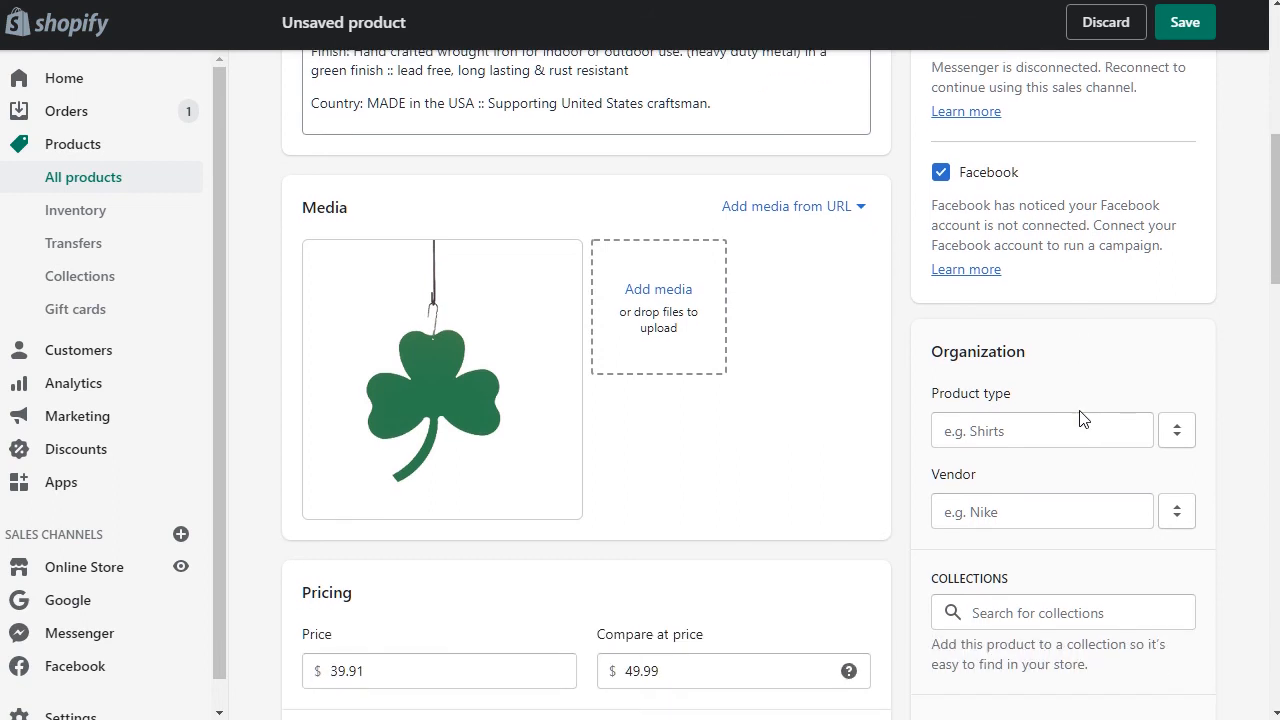
Step: Set the product type to Hanging Silhouettes in the product's organization details
scroll(1077, 410, down, 1)
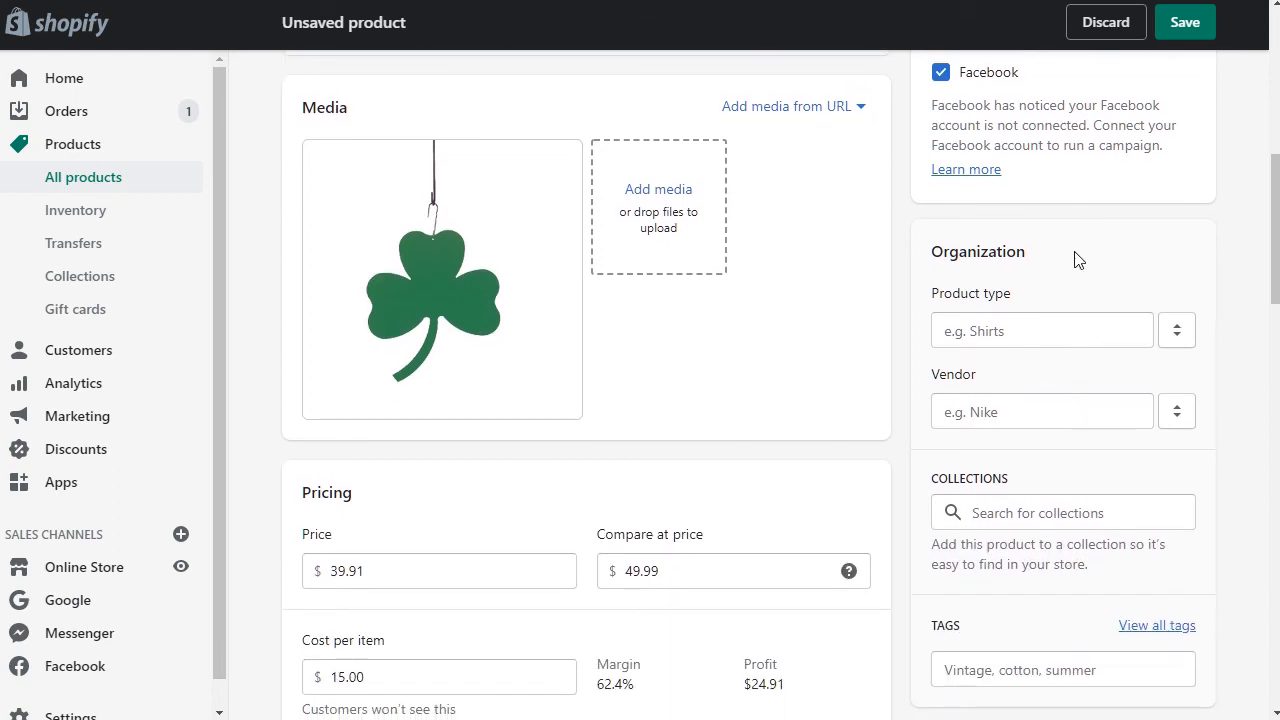
click(1055, 334)
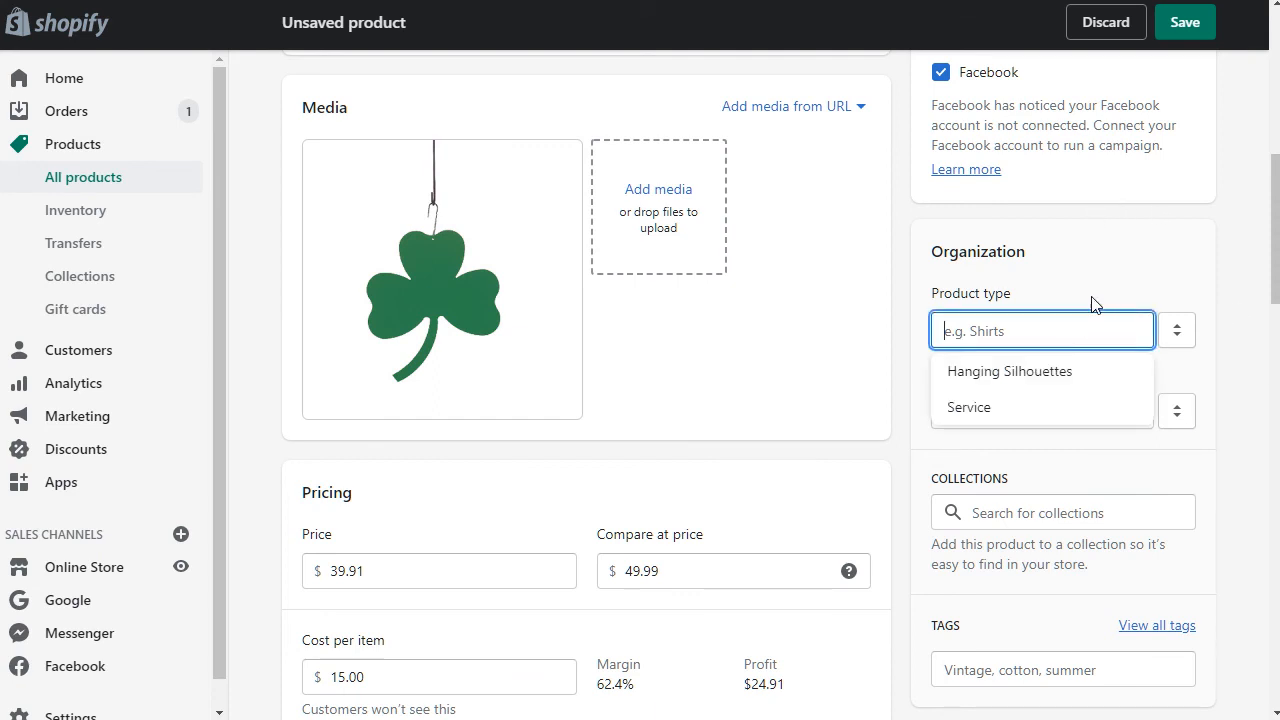
click(1063, 372)
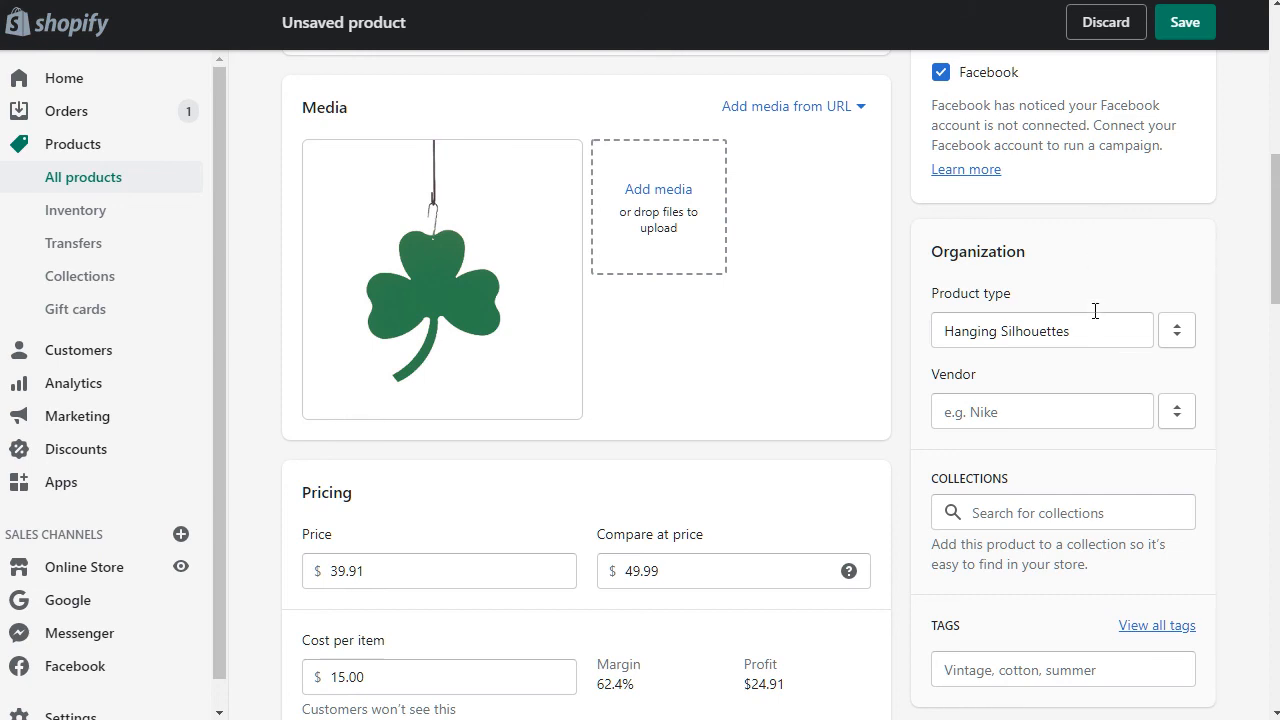
Step: Enter Village Wrought Iron as the product's vendor in the organization details
click(1025, 418)
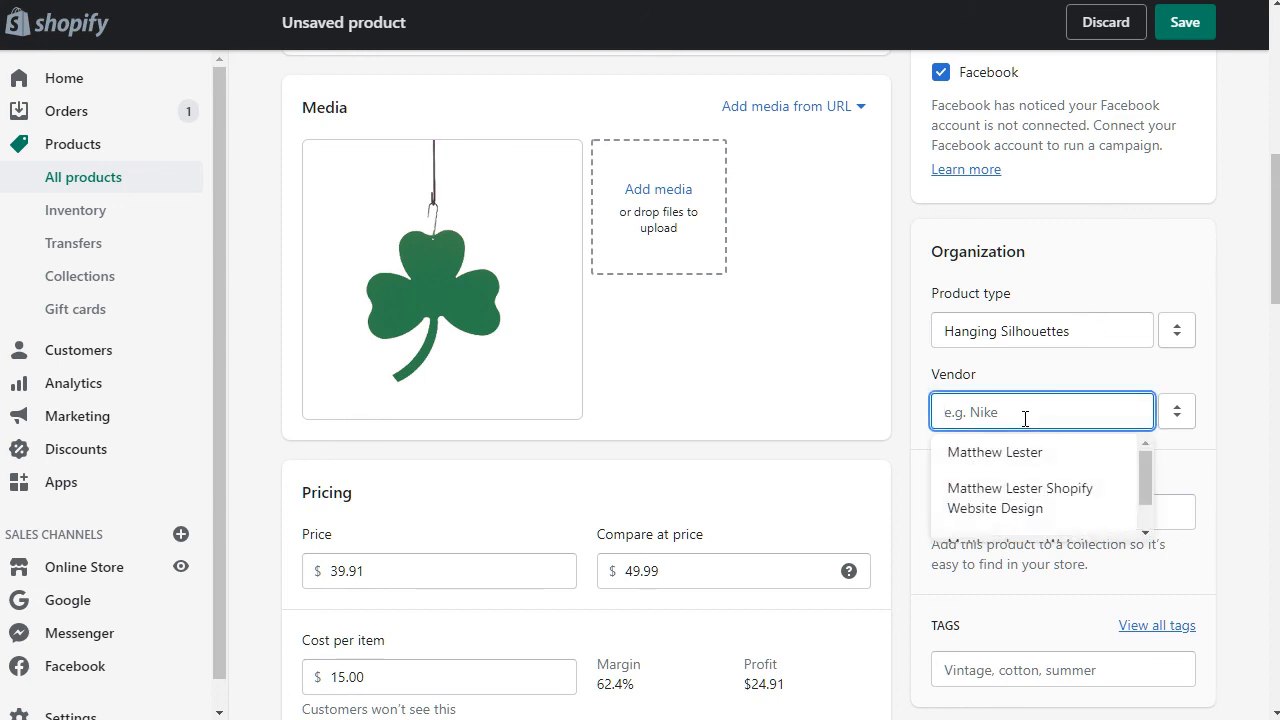
click(1143, 228)
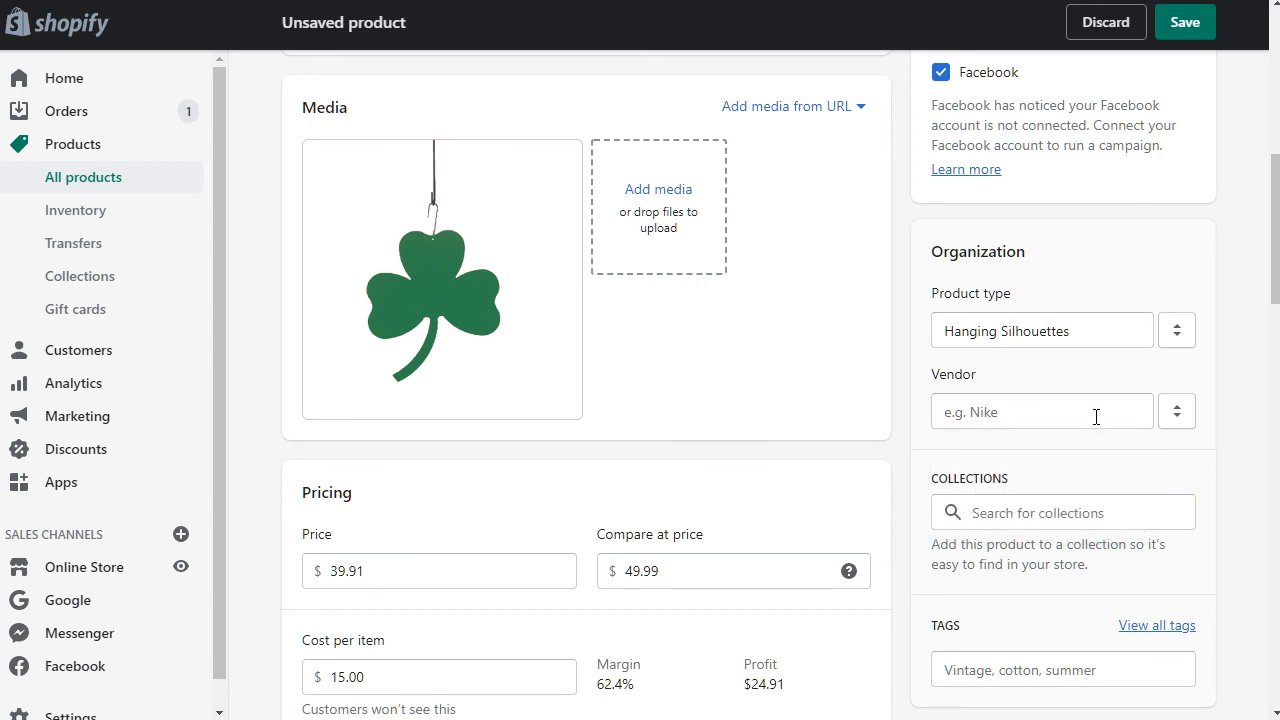
click(1096, 414)
click(1145, 232)
click(1062, 405)
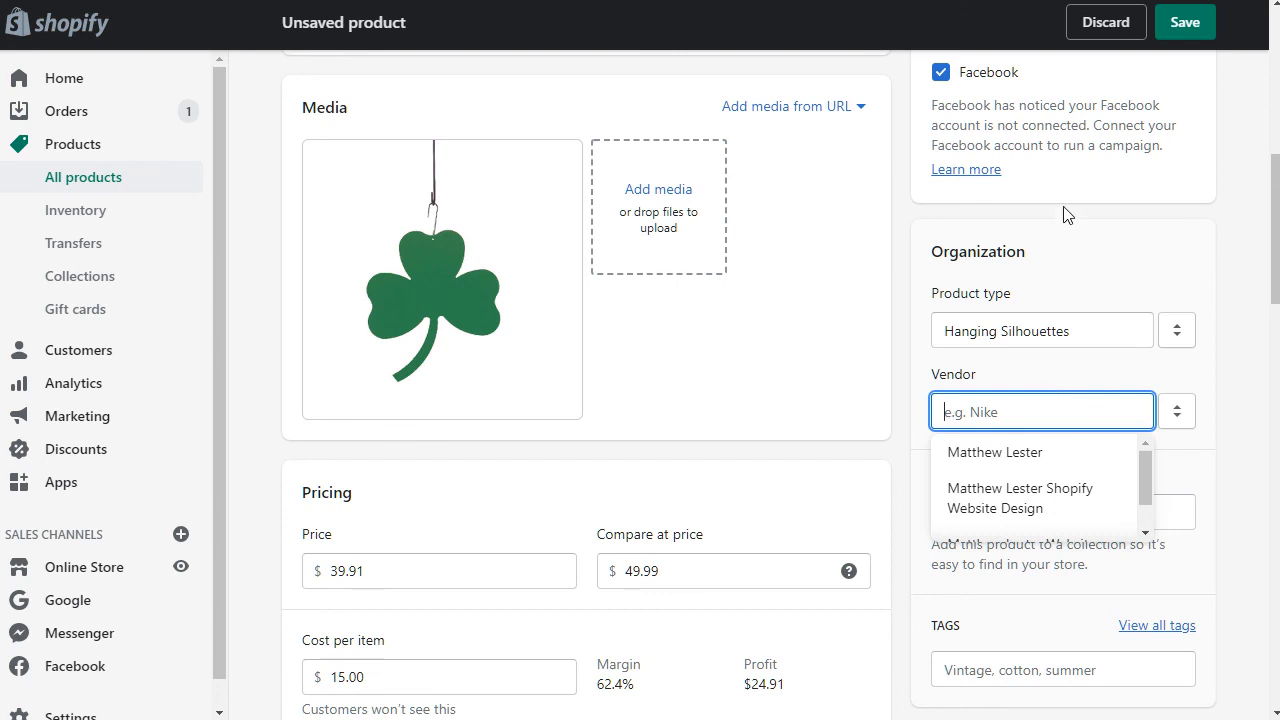
text(Village)
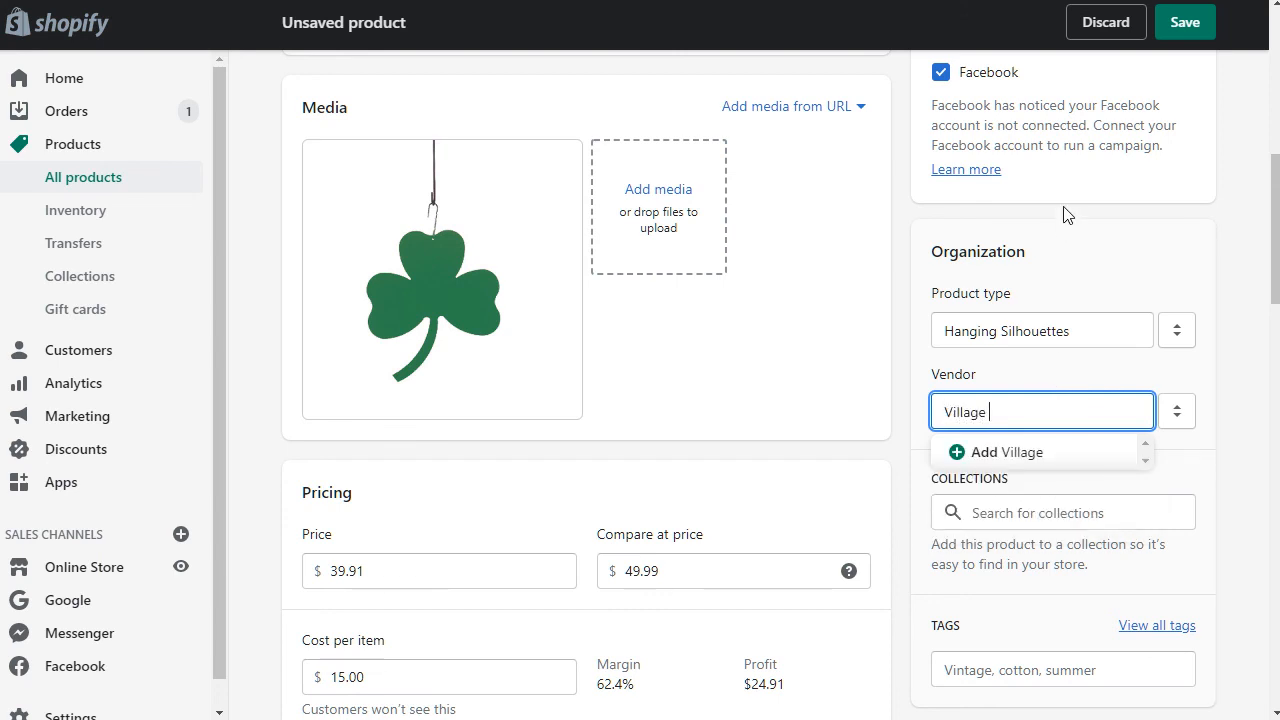
text( Wrought Iron)
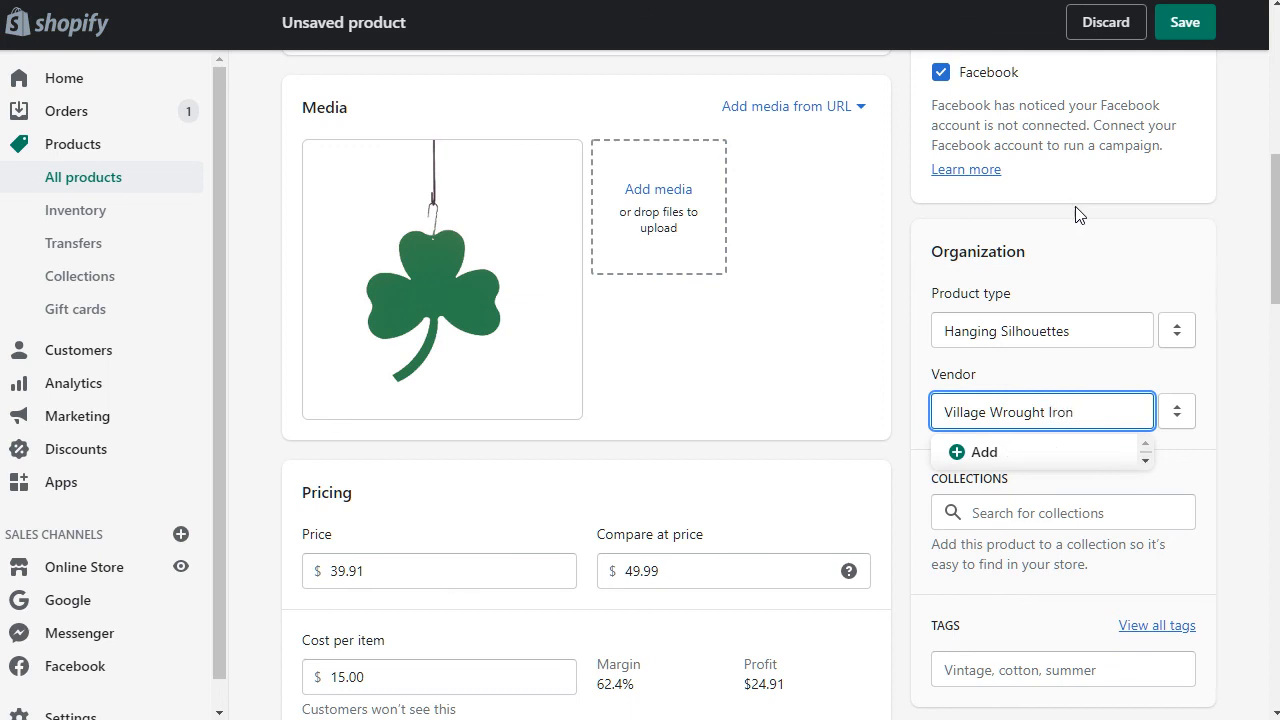
click(1168, 250)
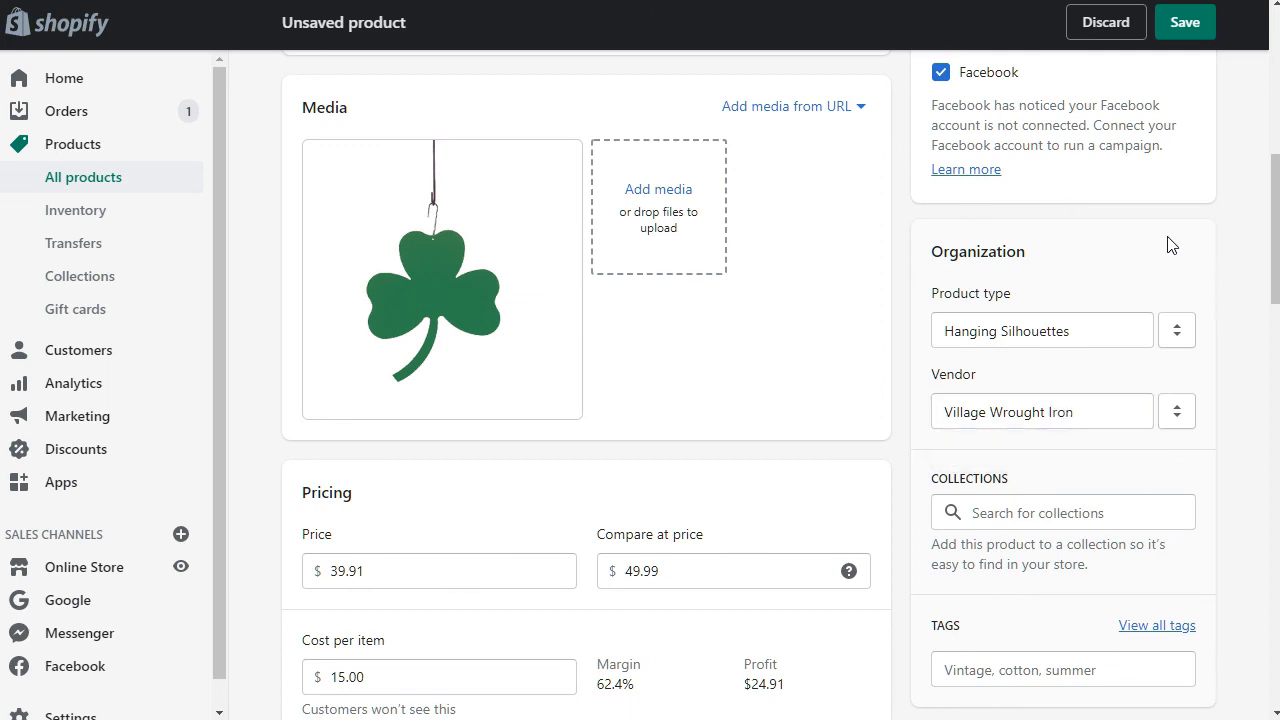
Step: Check the collections selection for the product without assigning it to any collection
scroll(1166, 243, down, 2)
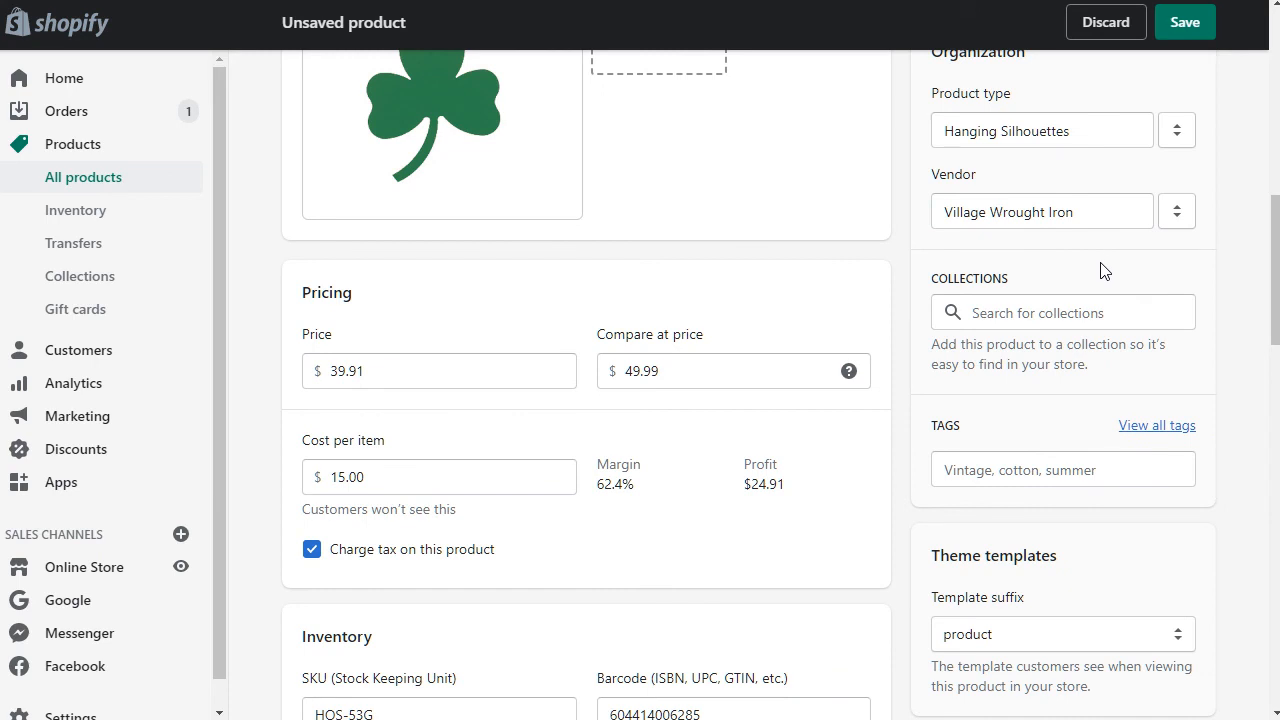
scroll(1100, 252, down, 1)
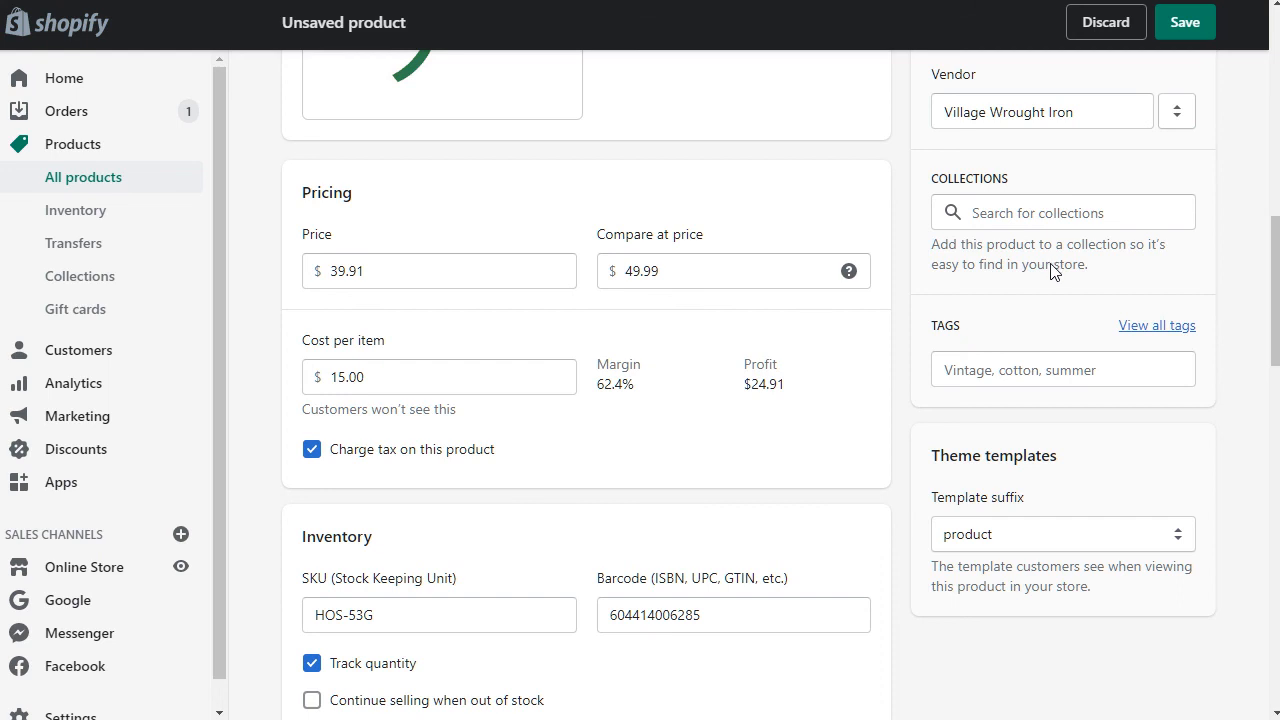
click(1042, 213)
click(1061, 163)
Step: Add the product tags shamrock hanger, shamrock decoration, shamrock decor, shamrock, metal shamrock and hanging silhouette
scroll(1050, 260, down, 1)
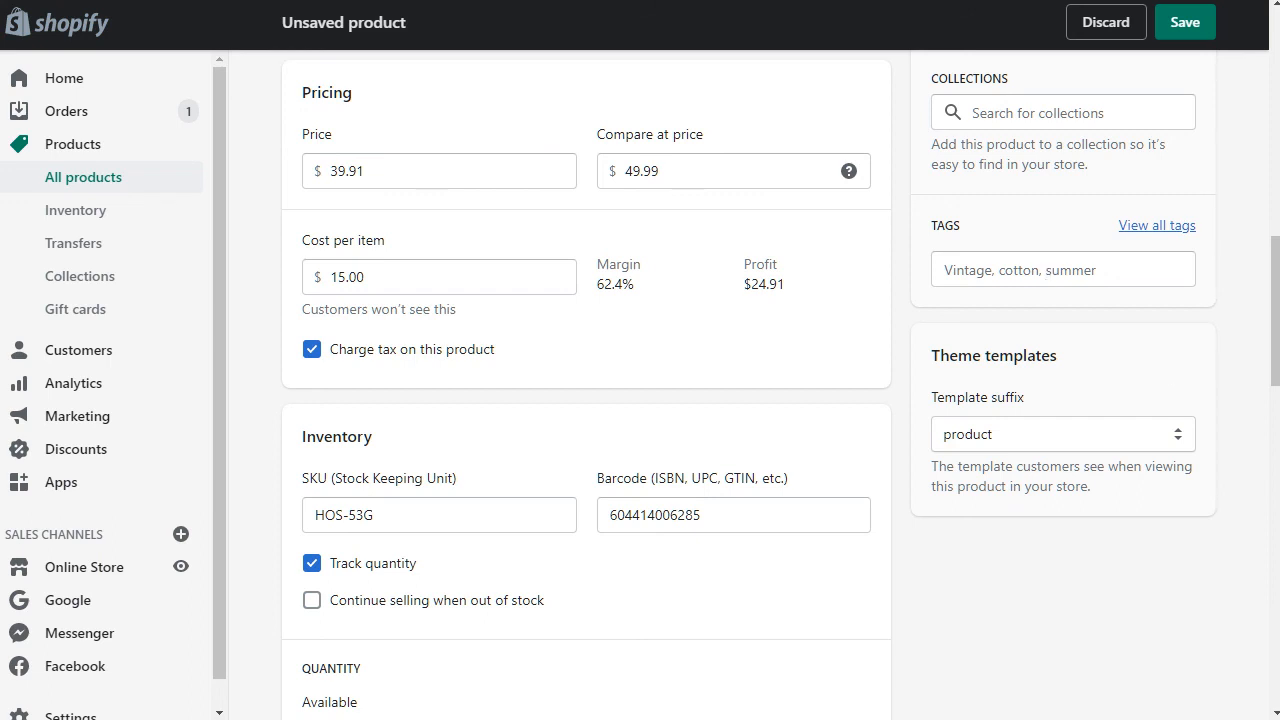
click(1022, 275)
key(ctrl+v)
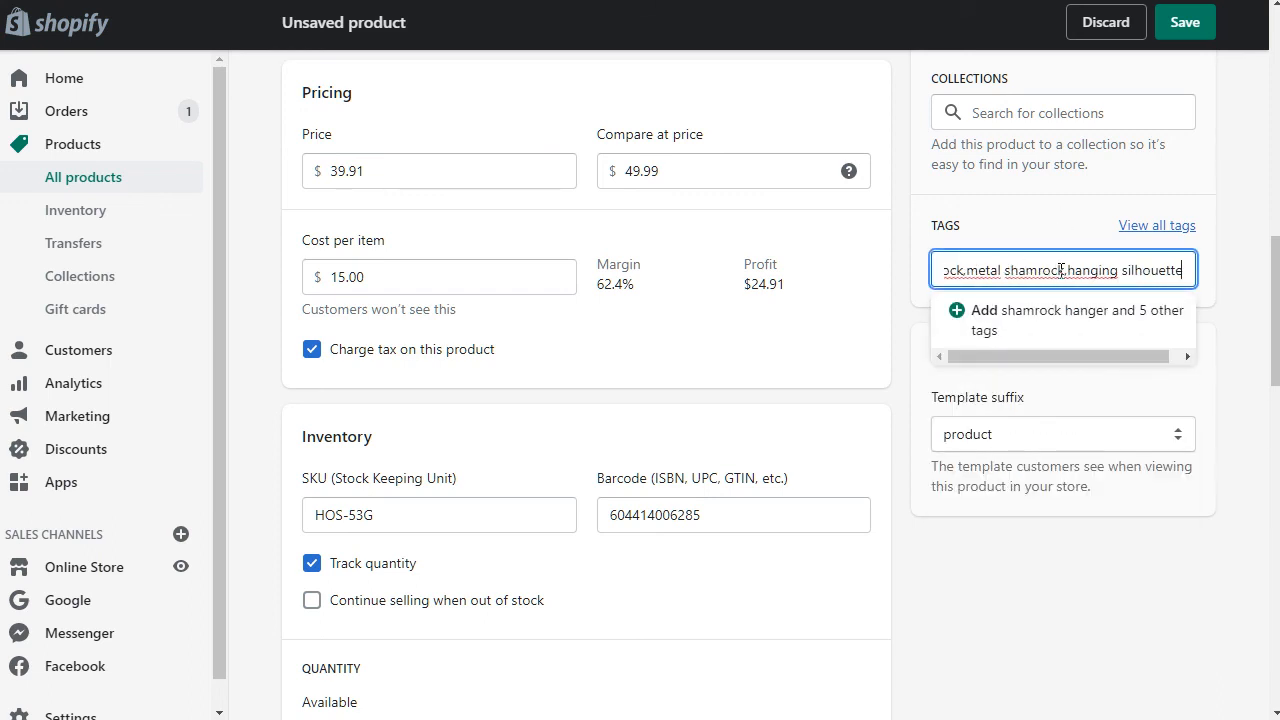
key(Return)
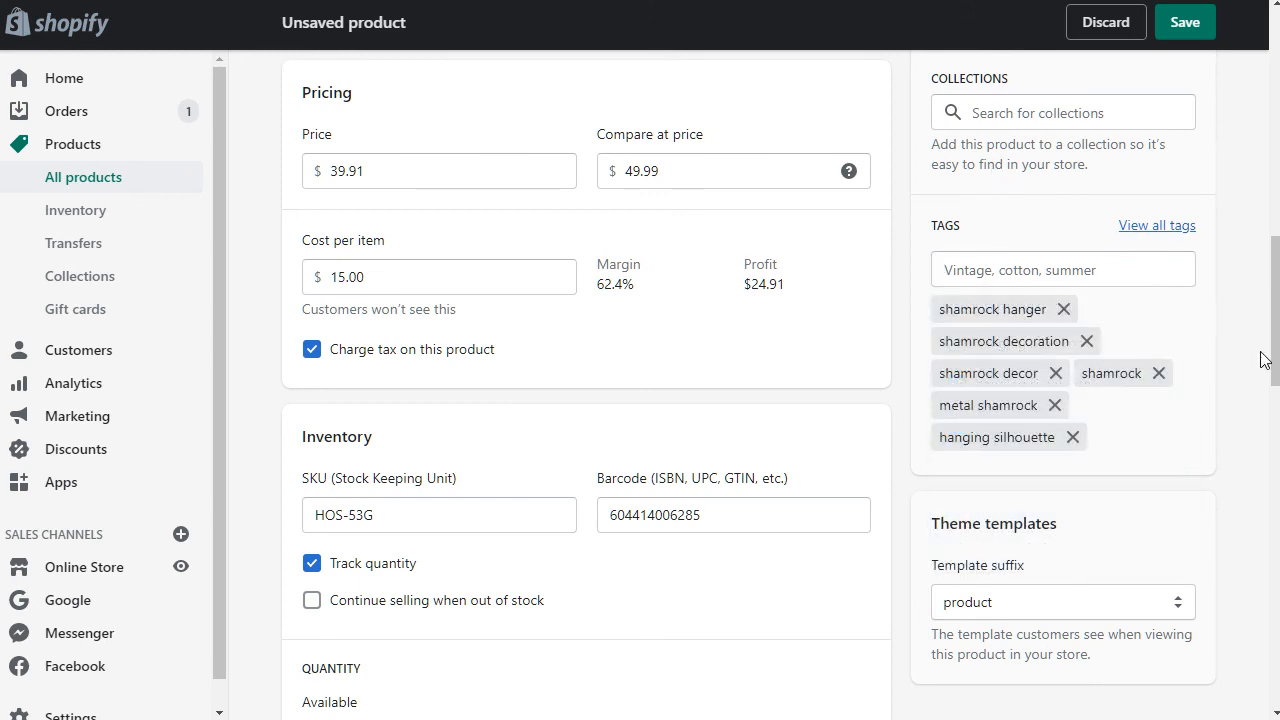
Step: Review the available theme template suffix options for the product, leaving the choice as it is
scroll(1240, 350, down, 1)
scroll(1240, 350, down, 1)
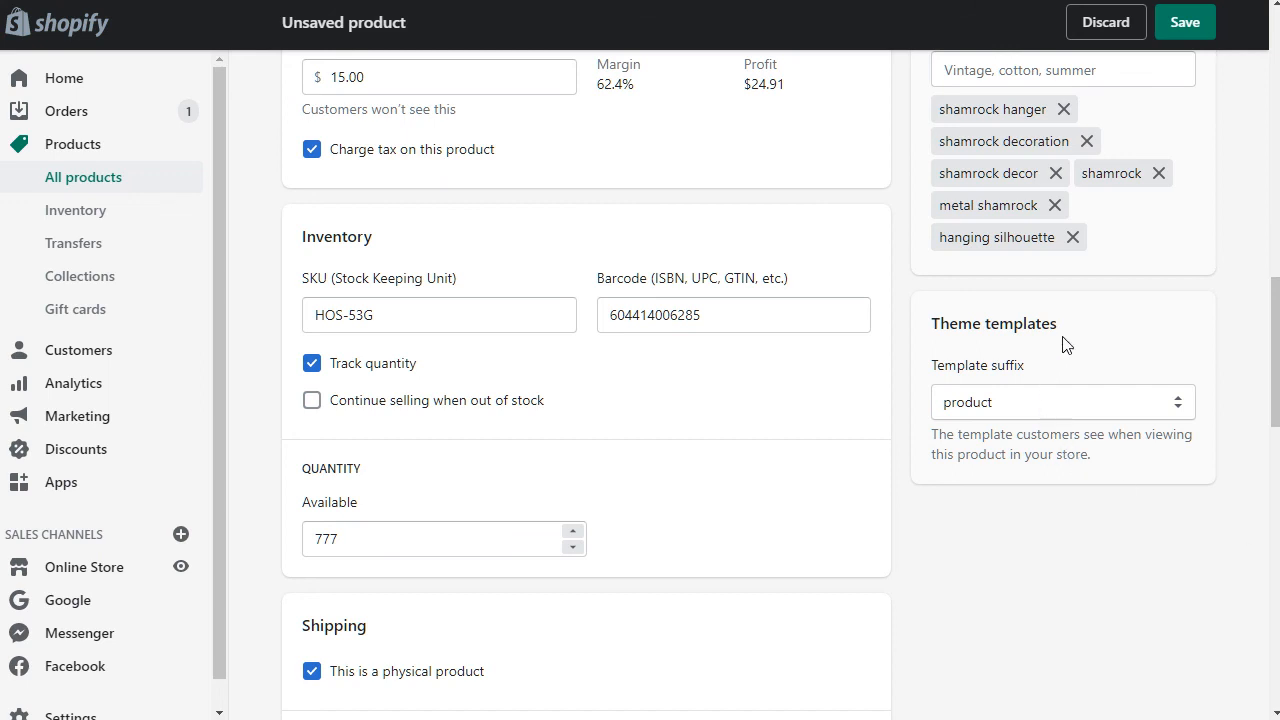
click(1072, 405)
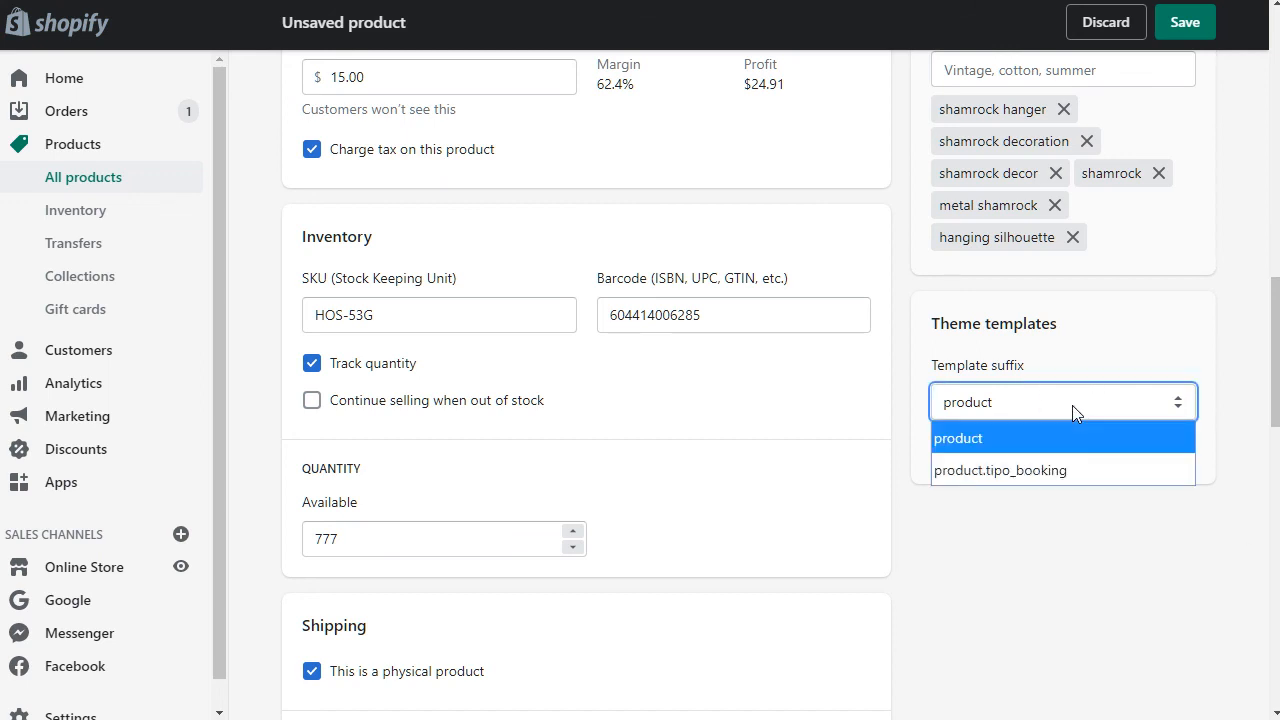
click(1151, 325)
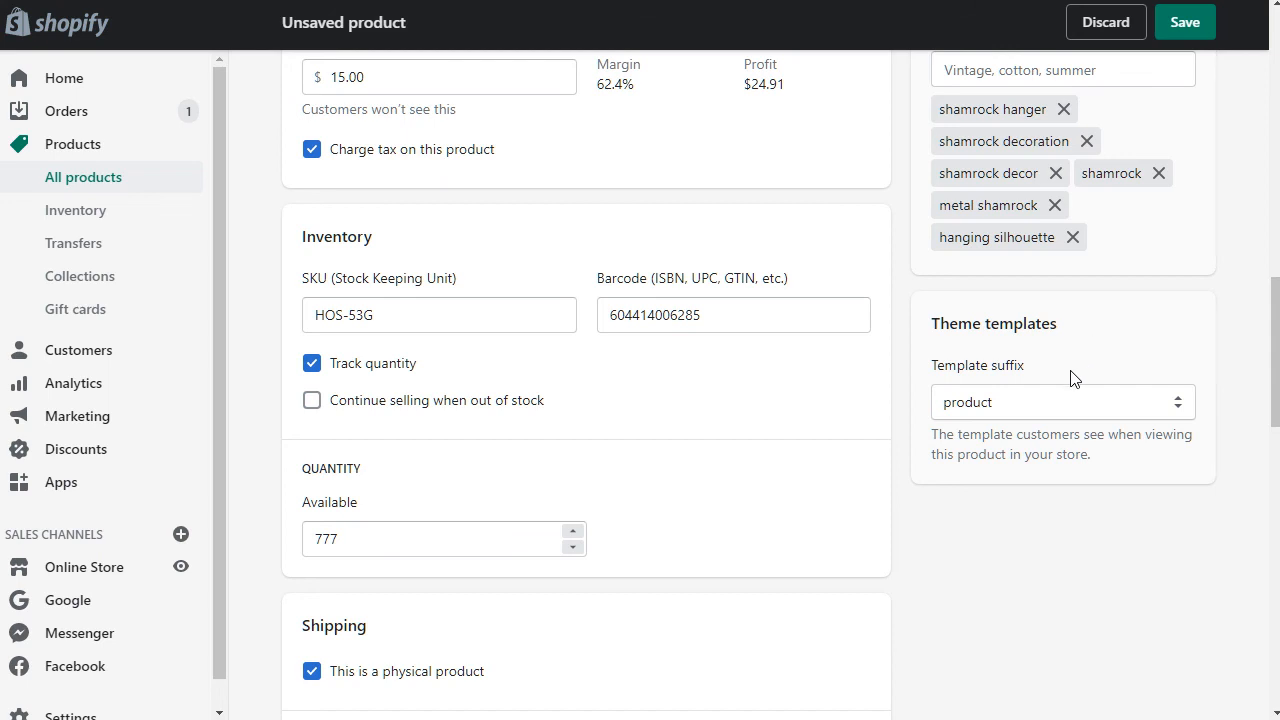
click(1068, 402)
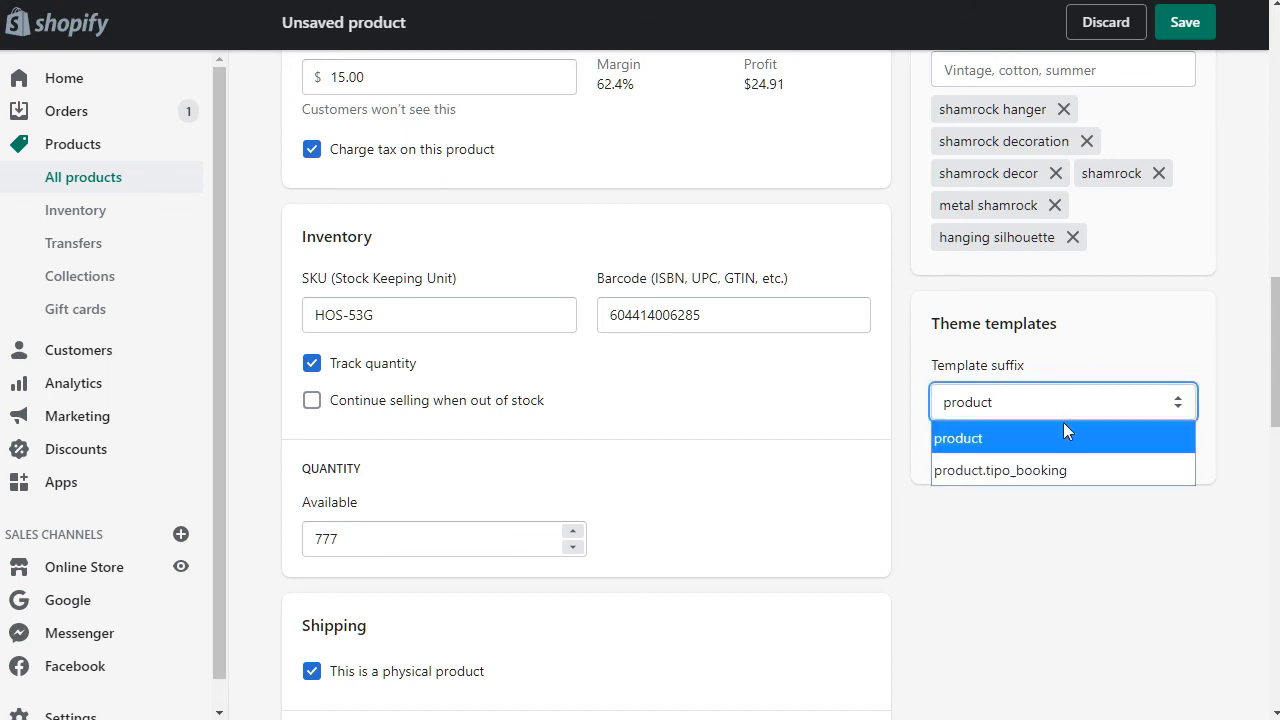
click(1105, 332)
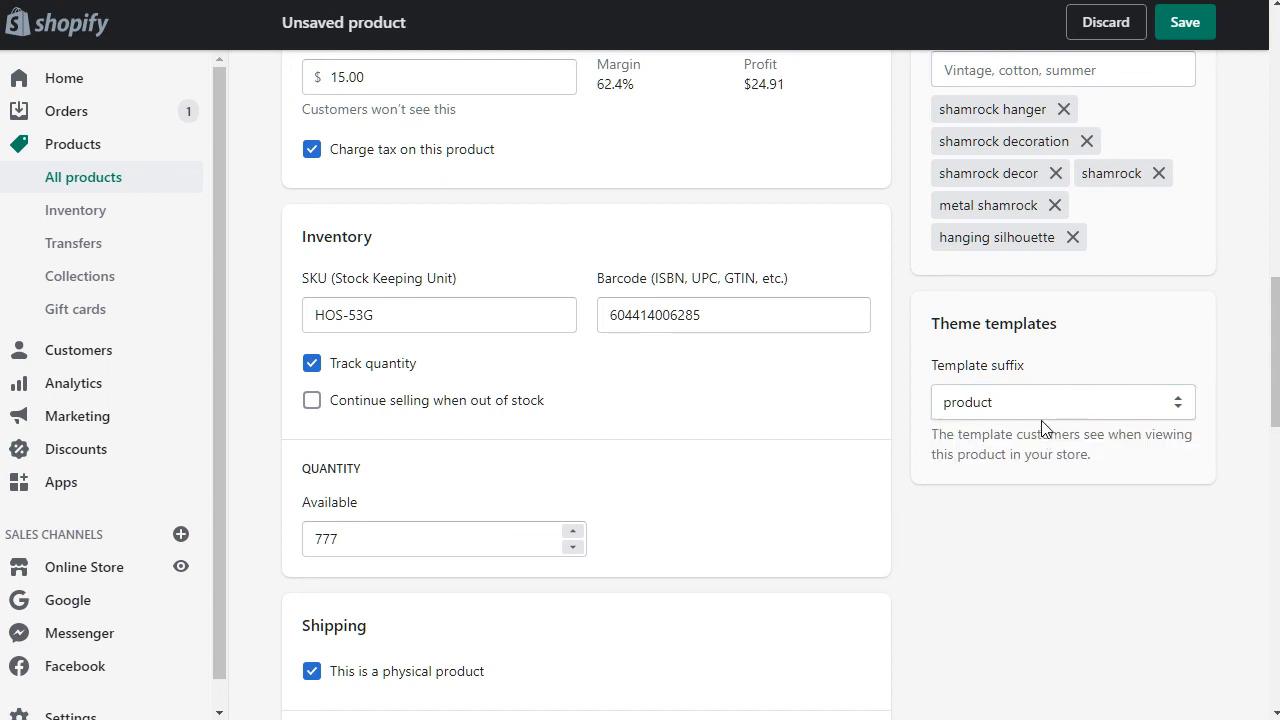
Step: Save the new Wrought Iron 16 Inch Green Shamrock Hanging Silhouette product
scroll(1038, 511, down, 3)
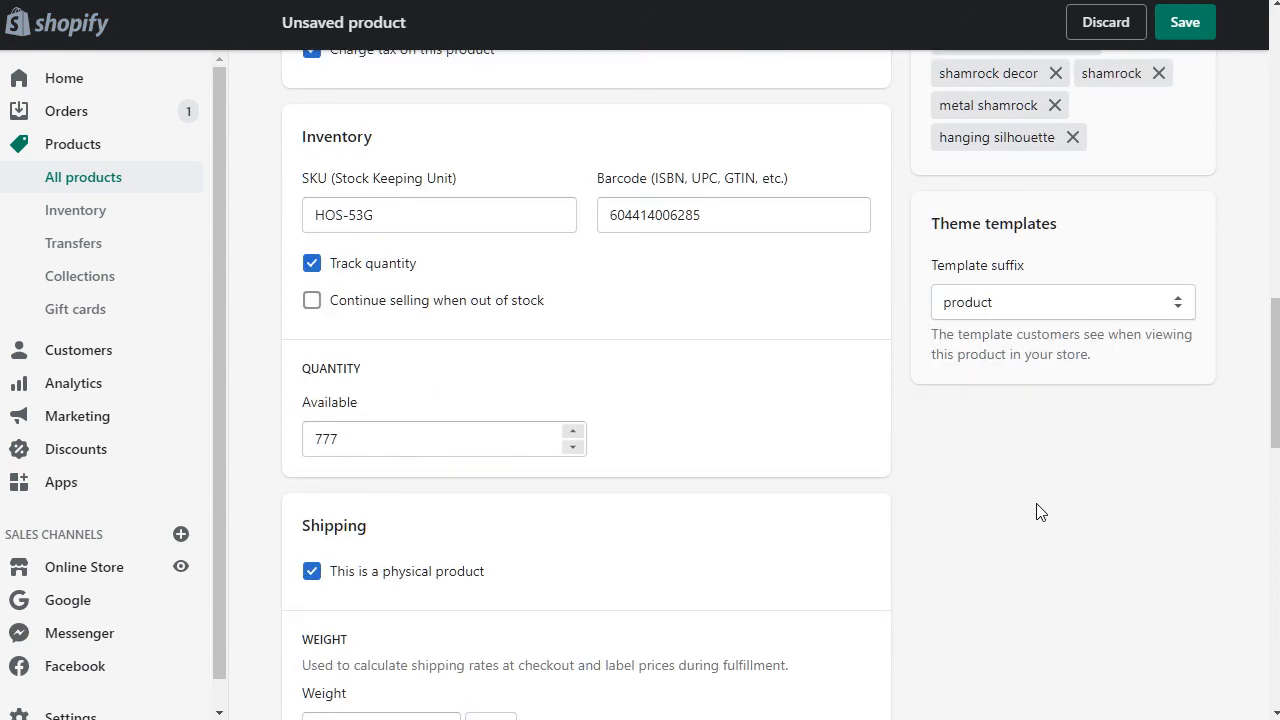
scroll(1040, 512, down, 1)
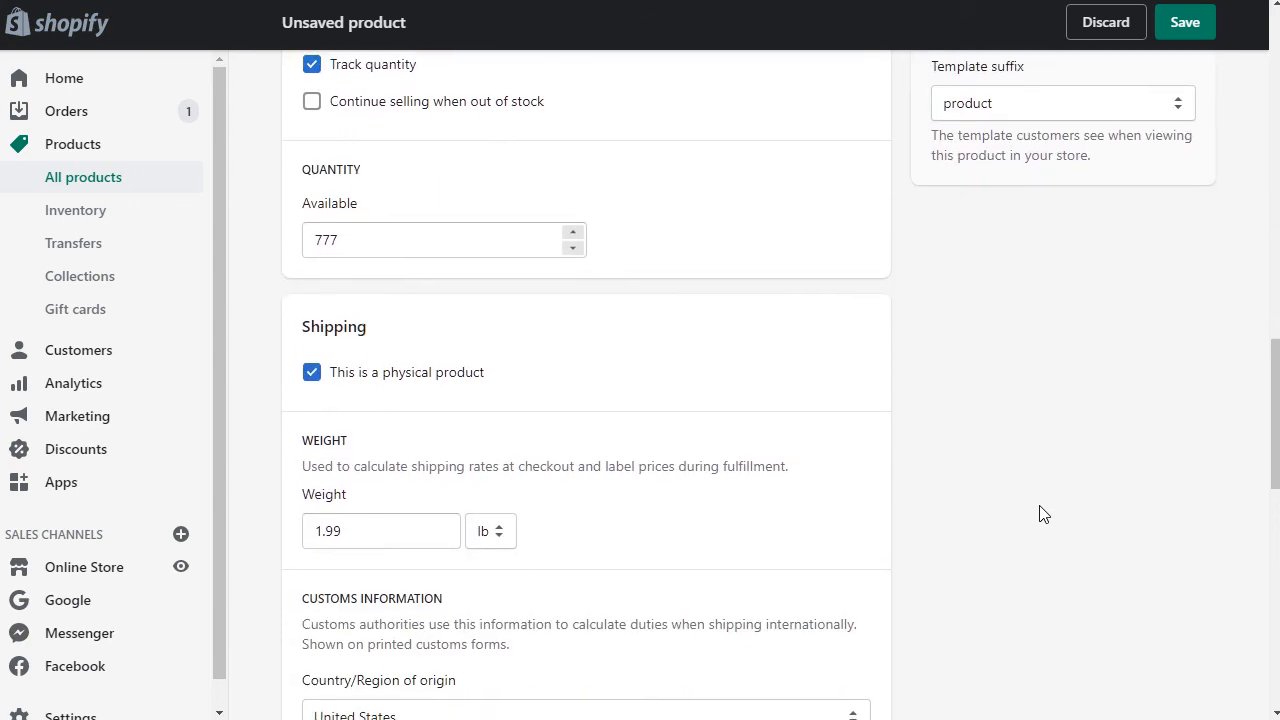
scroll(1043, 513, up, 5)
scroll(1040, 512, up, 9)
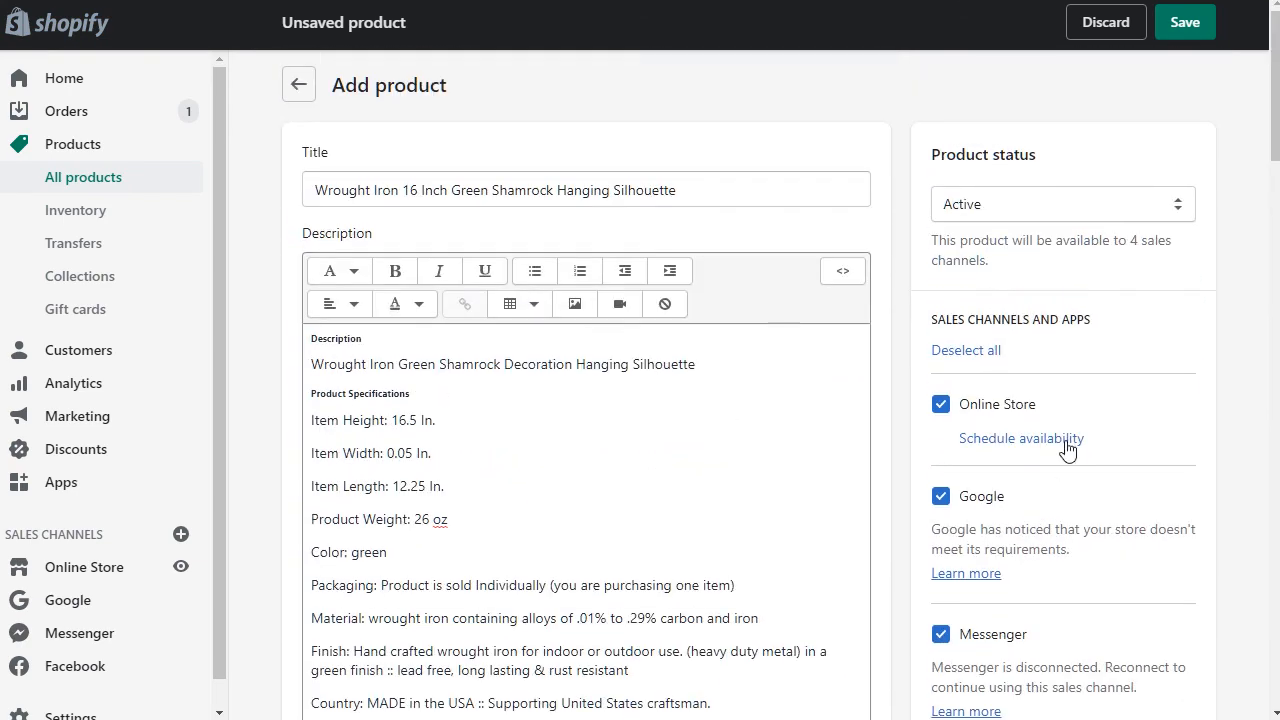
click(1182, 26)
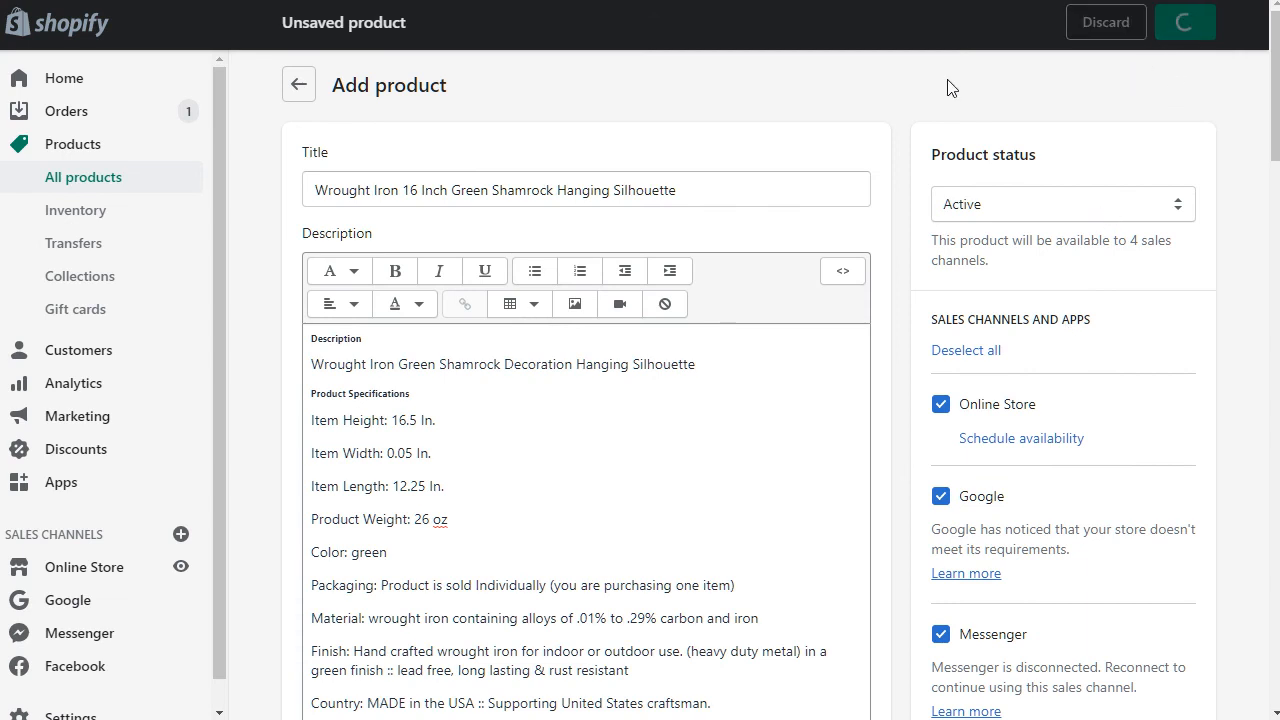